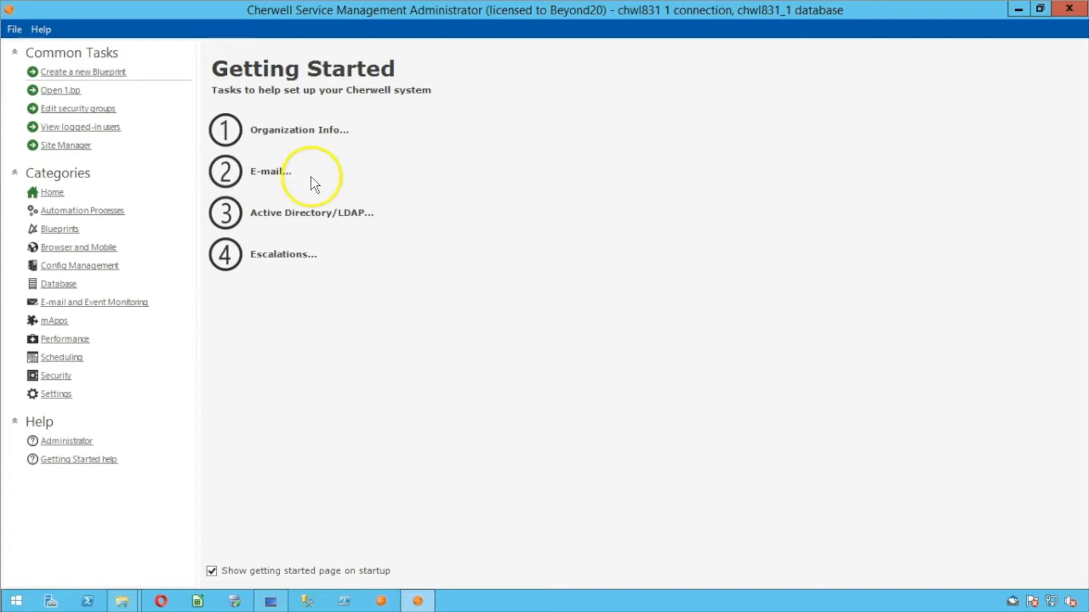
# From the Database category, open Export Data set to export the entire system with all data
pyautogui.click(65, 285)
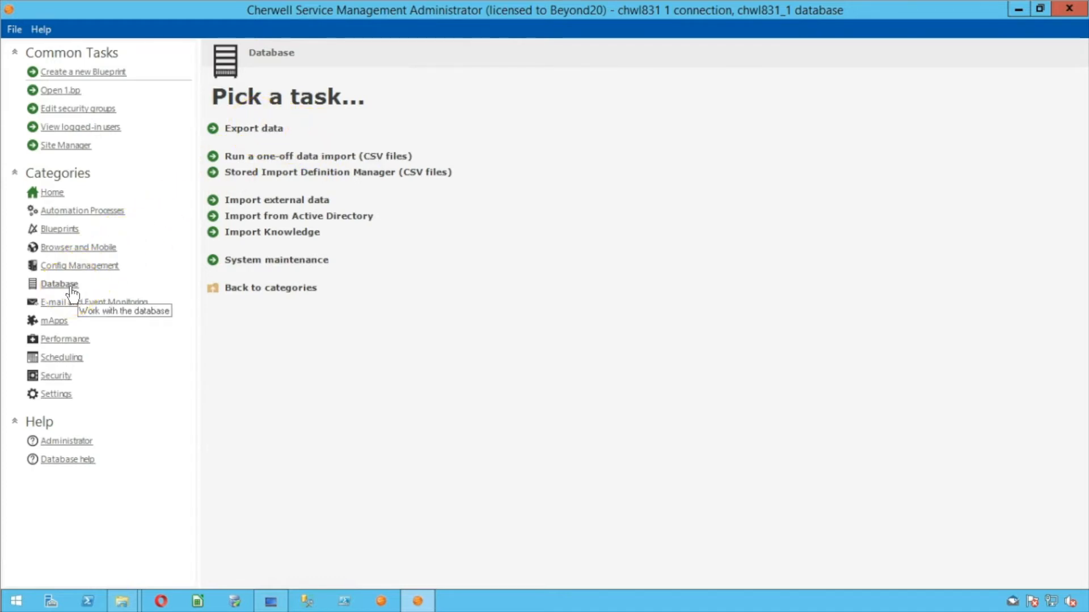
pyautogui.click(257, 135)
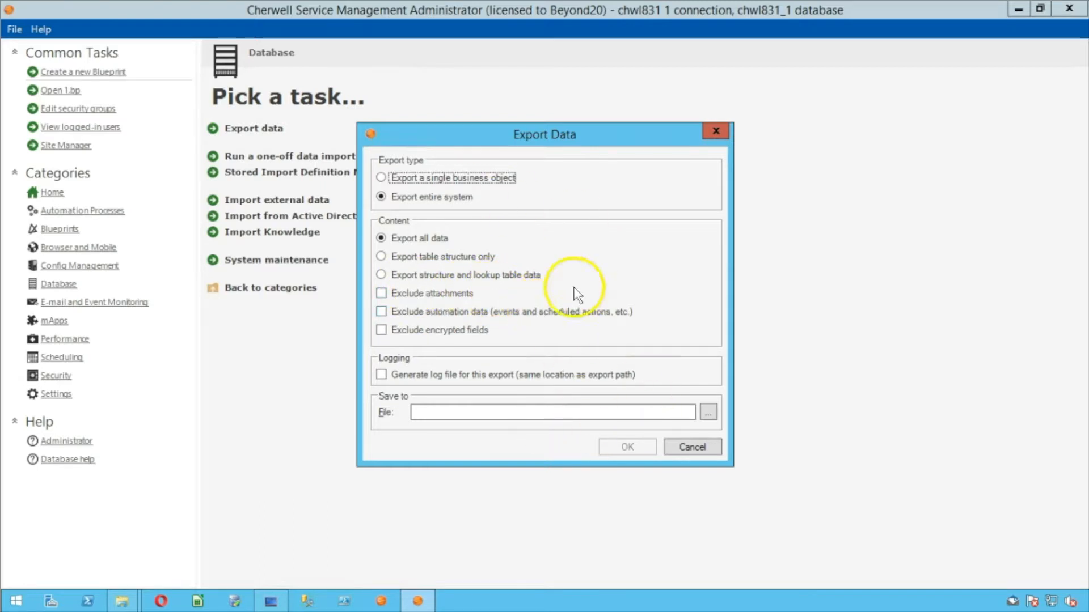
# Save the export file as '20170413 - FromProd - Demo' in Documents\Upgrade
pyautogui.click(707, 413)
pyautogui.moveTo(284, 136); pyautogui.dragTo(278, 75)
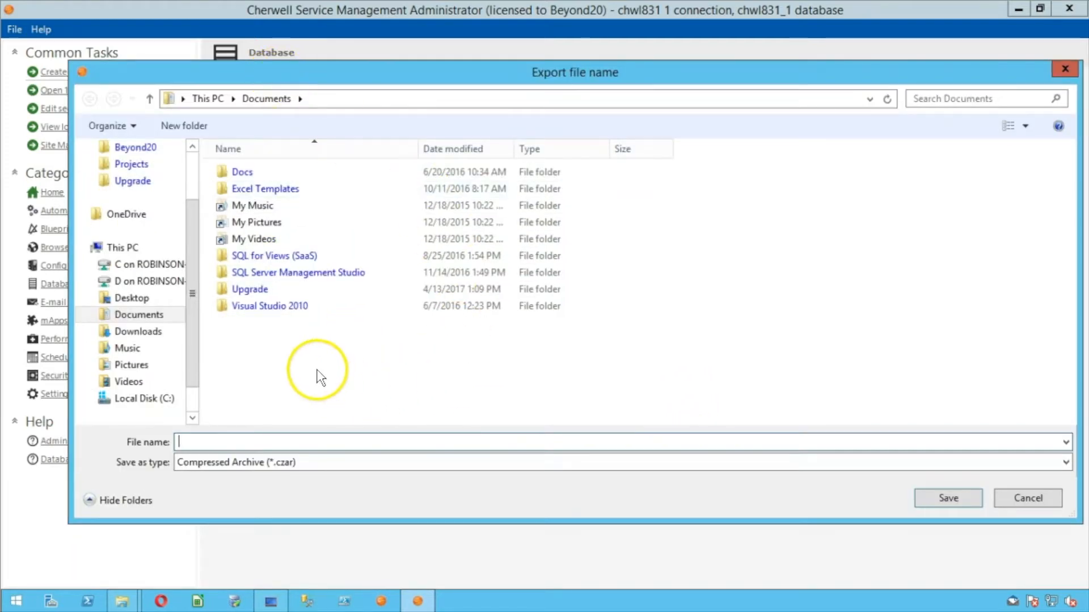
pyautogui.click(143, 180)
pyautogui.click(298, 441)
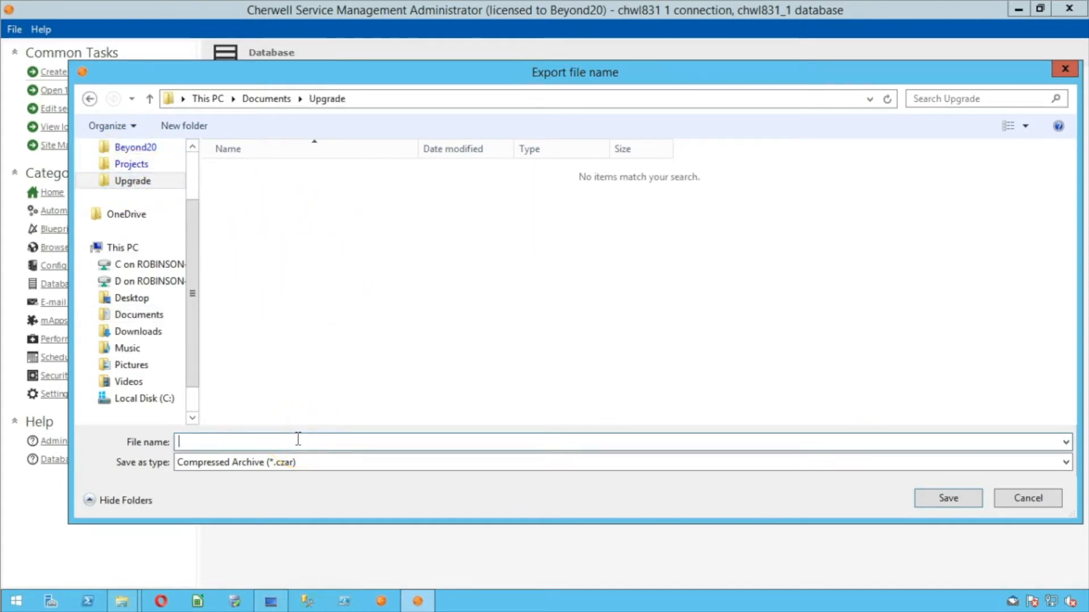
pyautogui.write('2017')
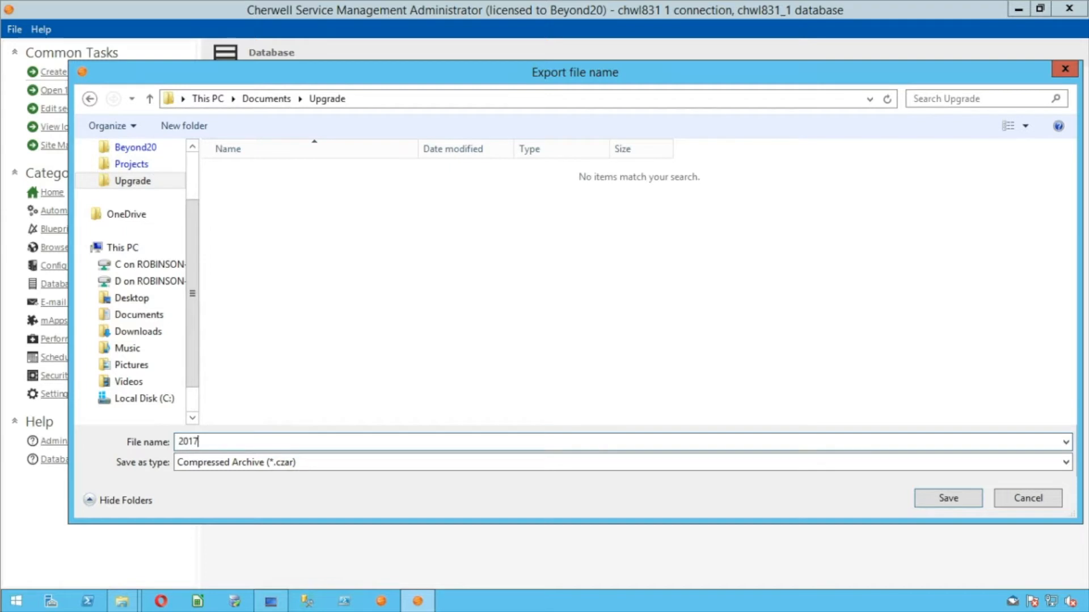
pyautogui.write('0413 - FromProd - Demo')
pyautogui.press('Return')
# Run the full-system export and let it finish in 18 seconds
pyautogui.click(635, 446)
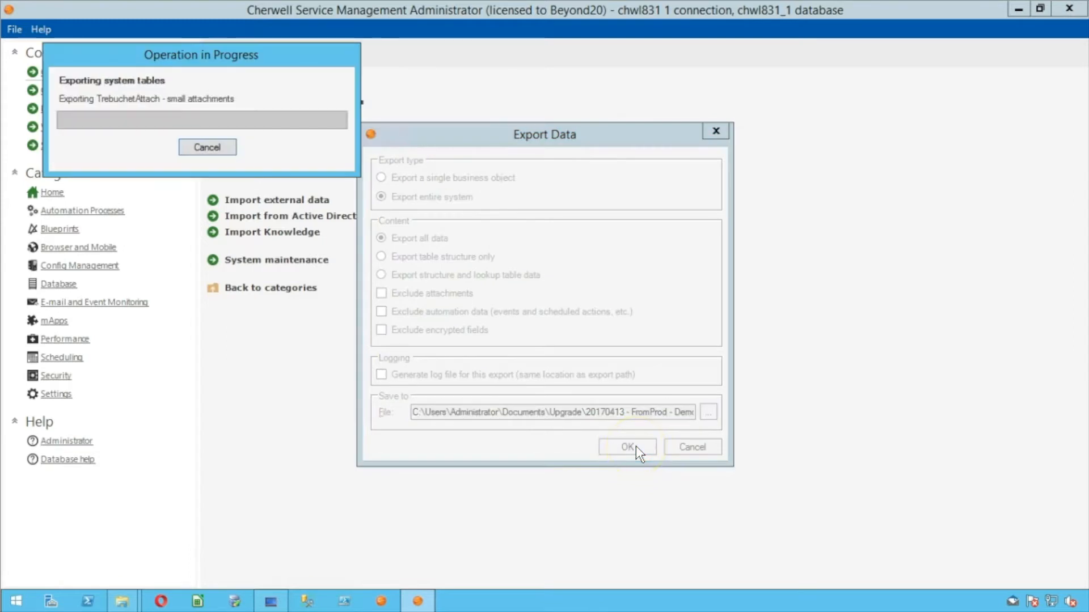
pyautogui.click(641, 224)
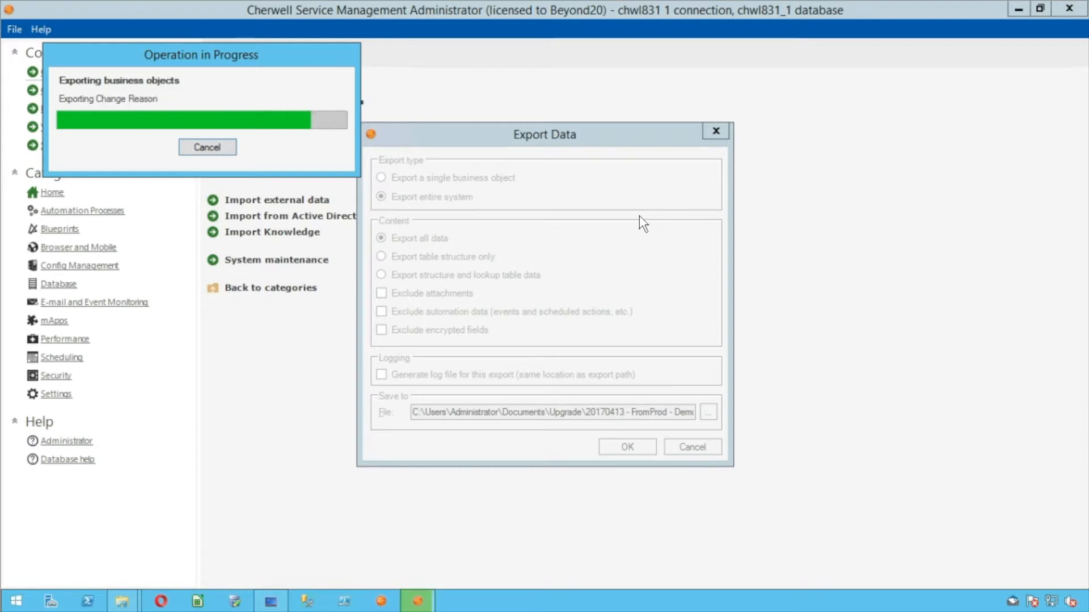
pyautogui.click(646, 237)
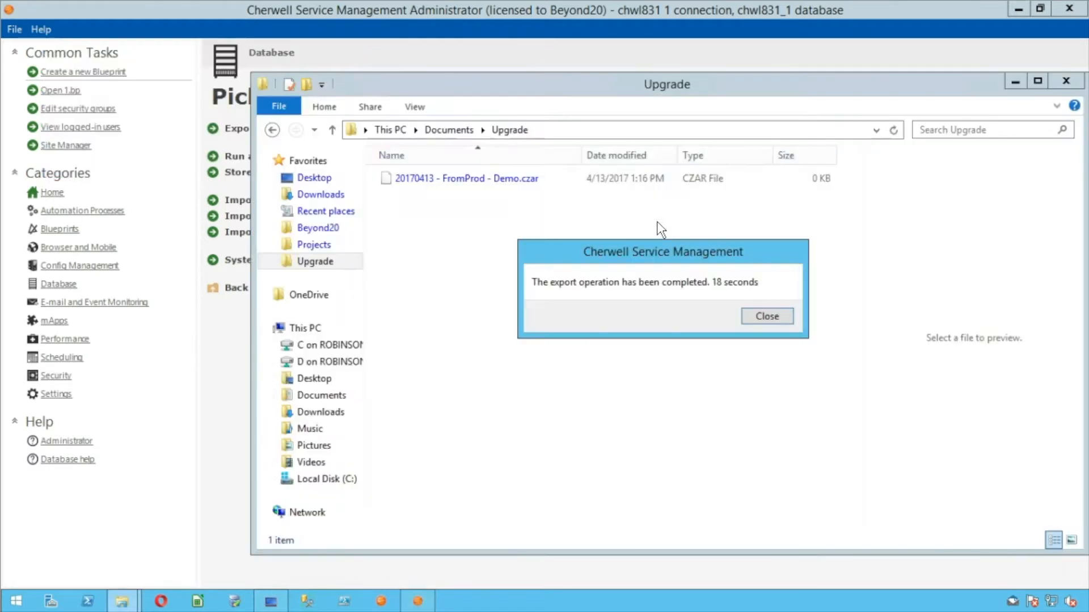
pyautogui.click(747, 319)
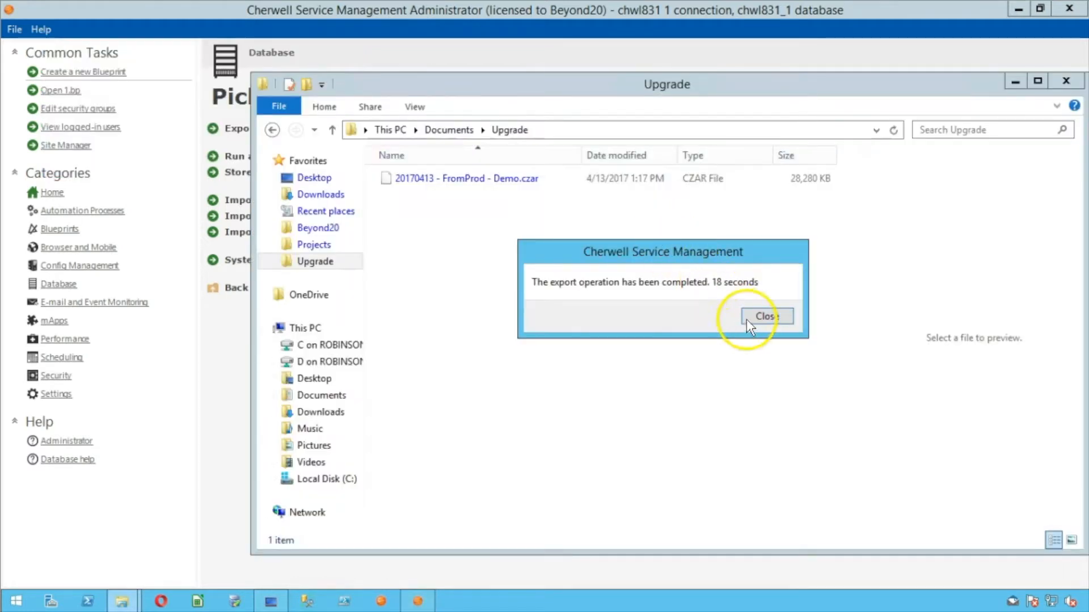
# Dismiss the export notice and browse C: > Program Files (x86) > Cherwell Browser Applications > CherwellWebForms
pyautogui.click(509, 344)
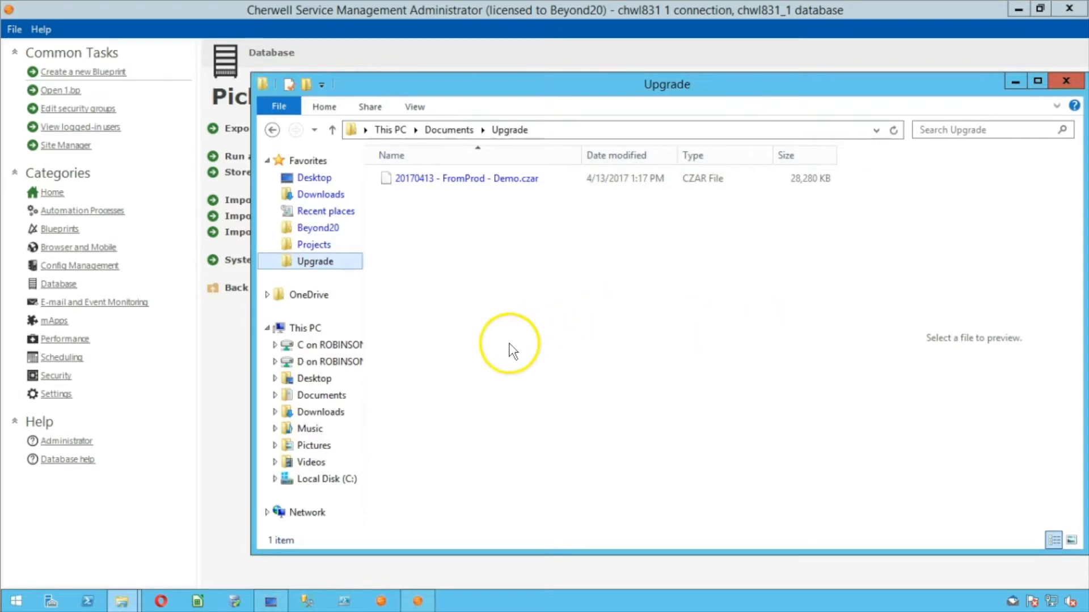
pyautogui.click(338, 481)
pyautogui.doubleClick(486, 344)
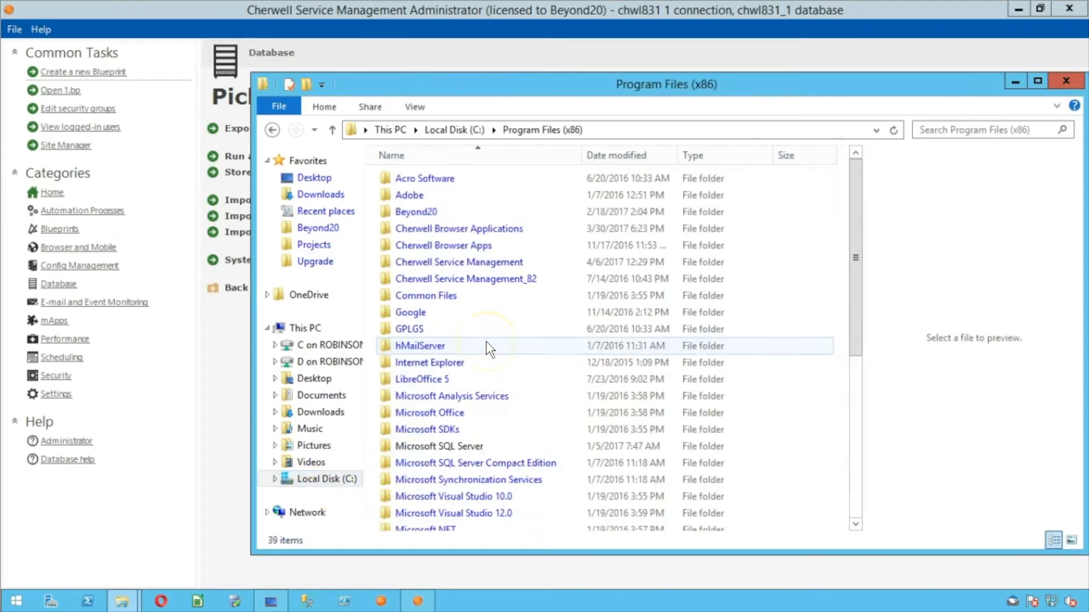
pyautogui.doubleClick(465, 230)
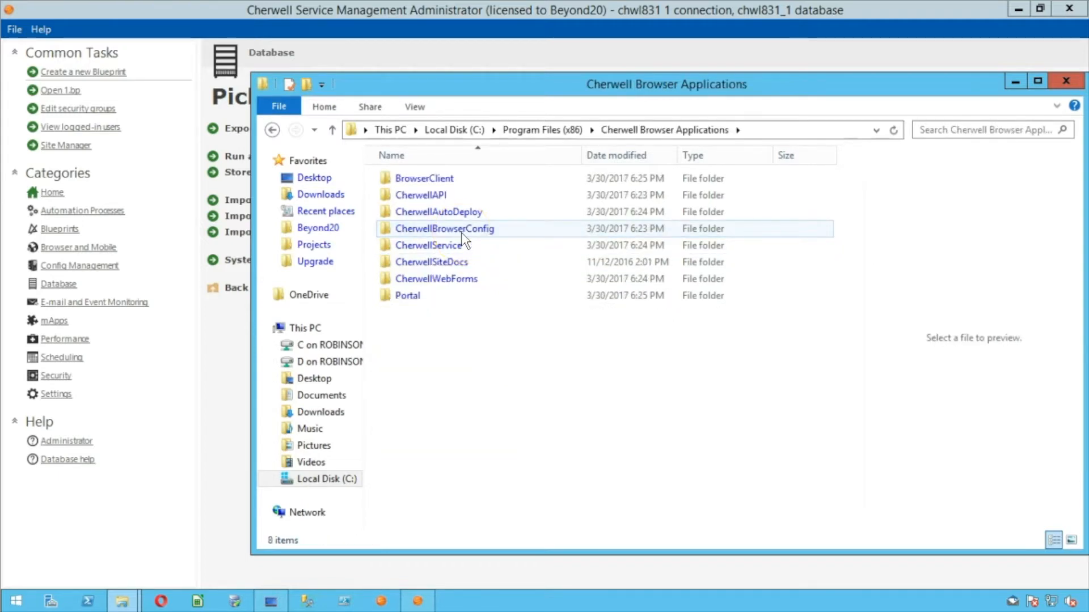
pyautogui.click(458, 280)
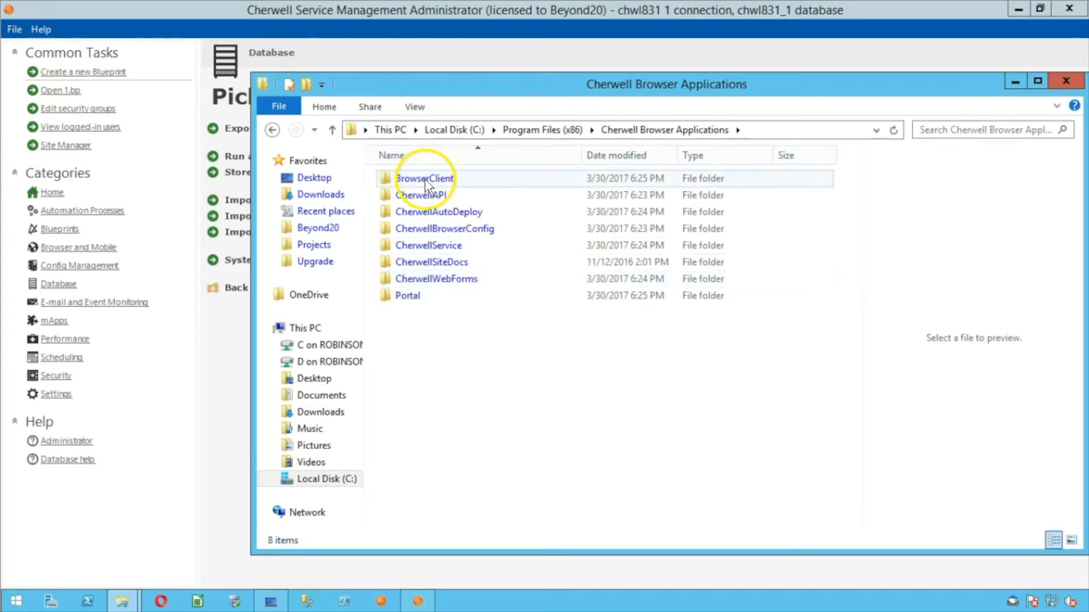
pyautogui.doubleClick(443, 280)
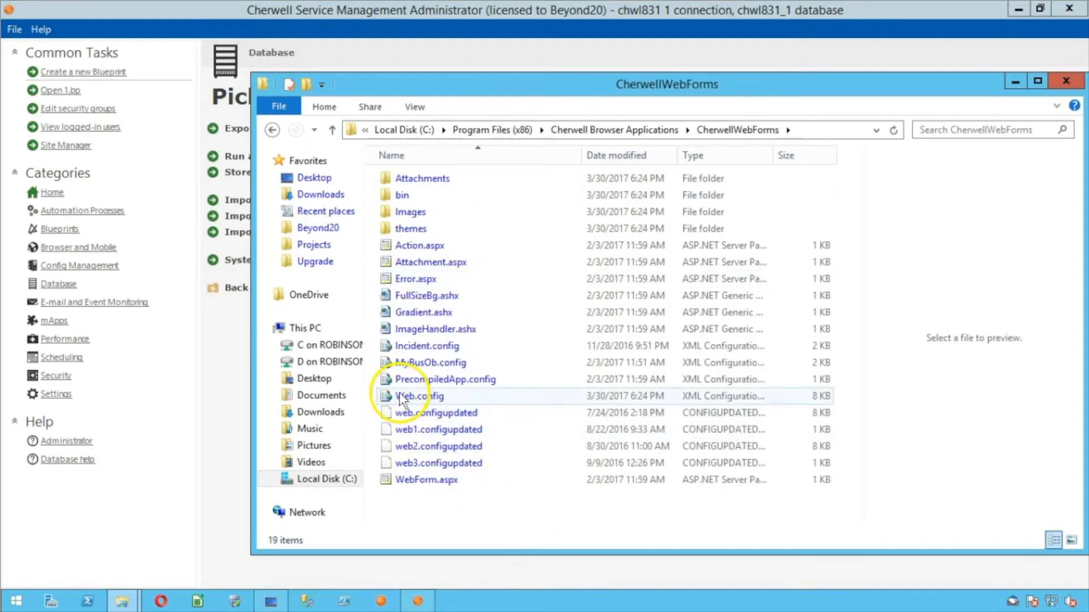
# Try opening Web.config in its default application and dismiss the invalid license error
pyautogui.click(414, 396)
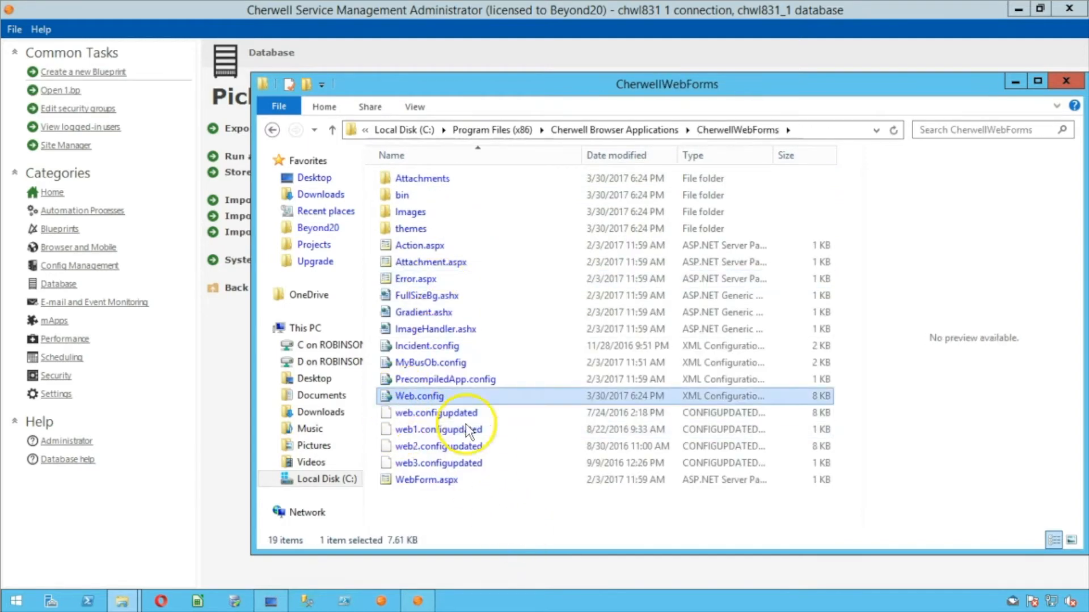
pyautogui.rightClick(427, 392)
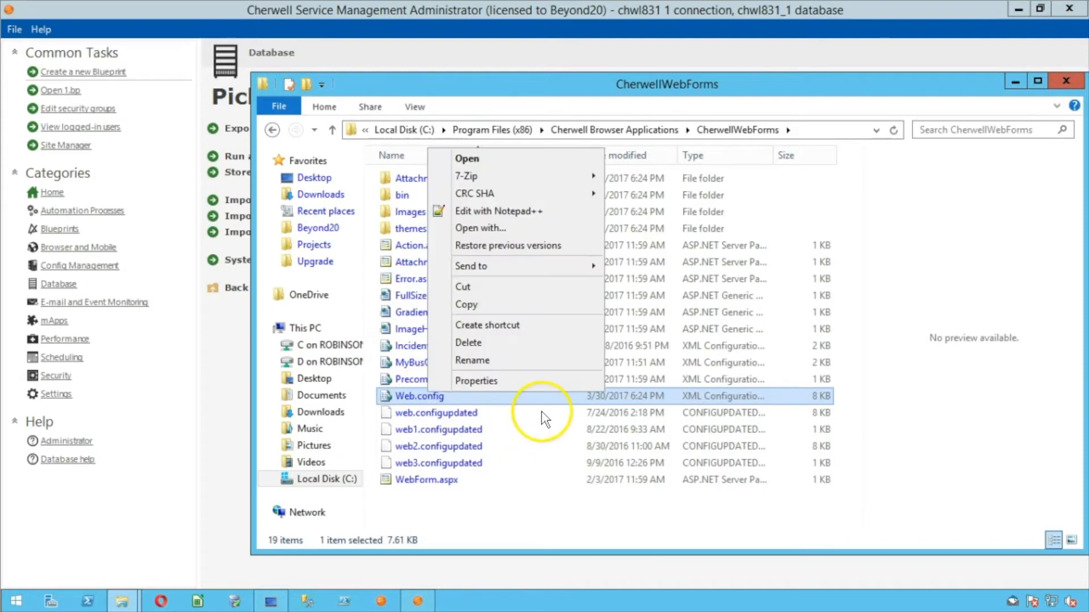
pyautogui.click(513, 160)
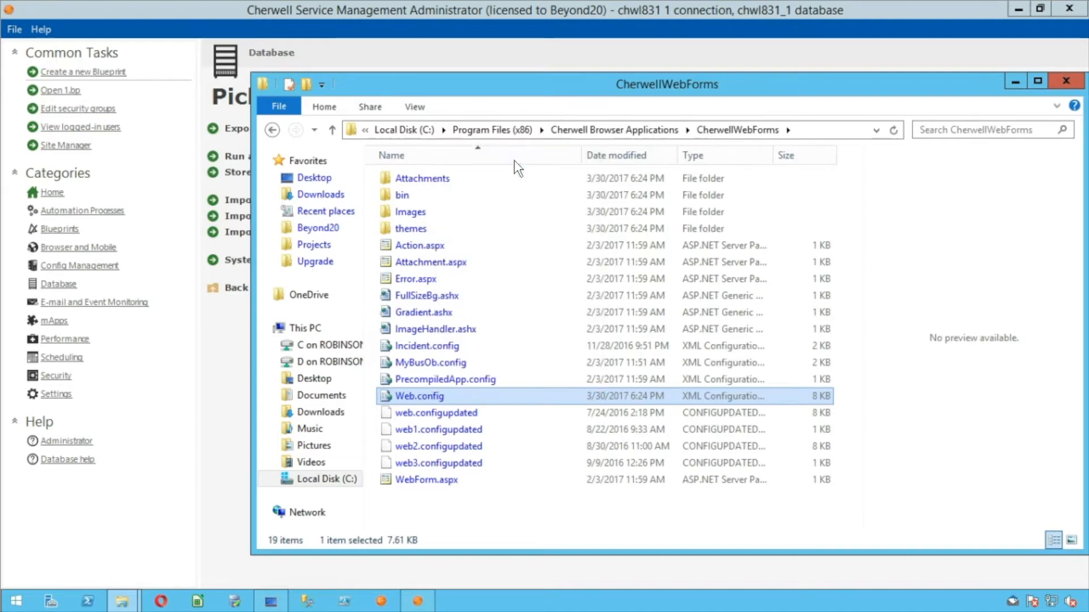
pyautogui.click(686, 260)
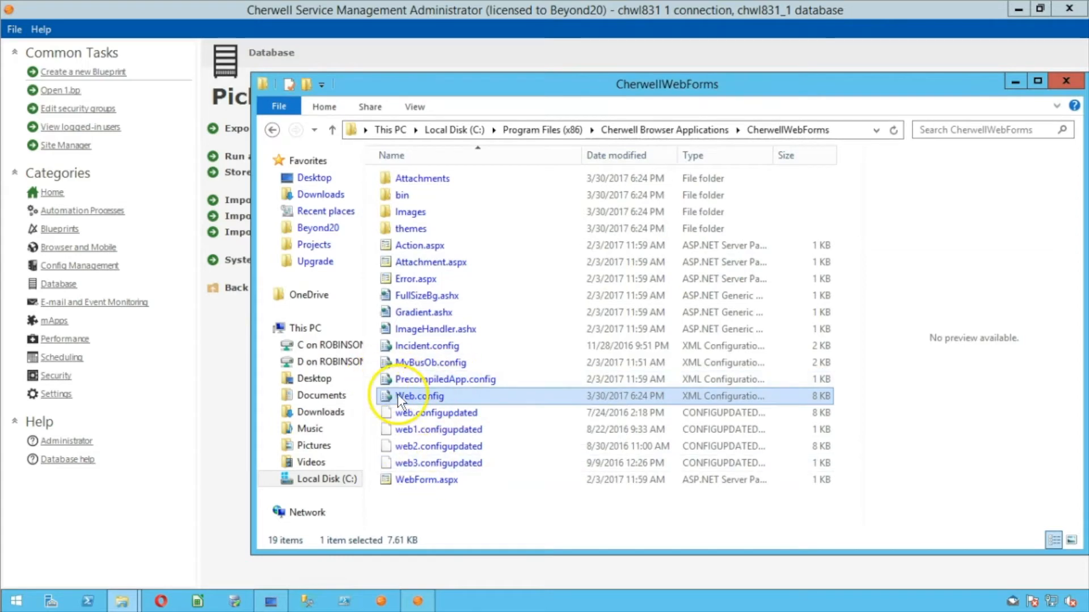
pyautogui.rightClick(440, 394)
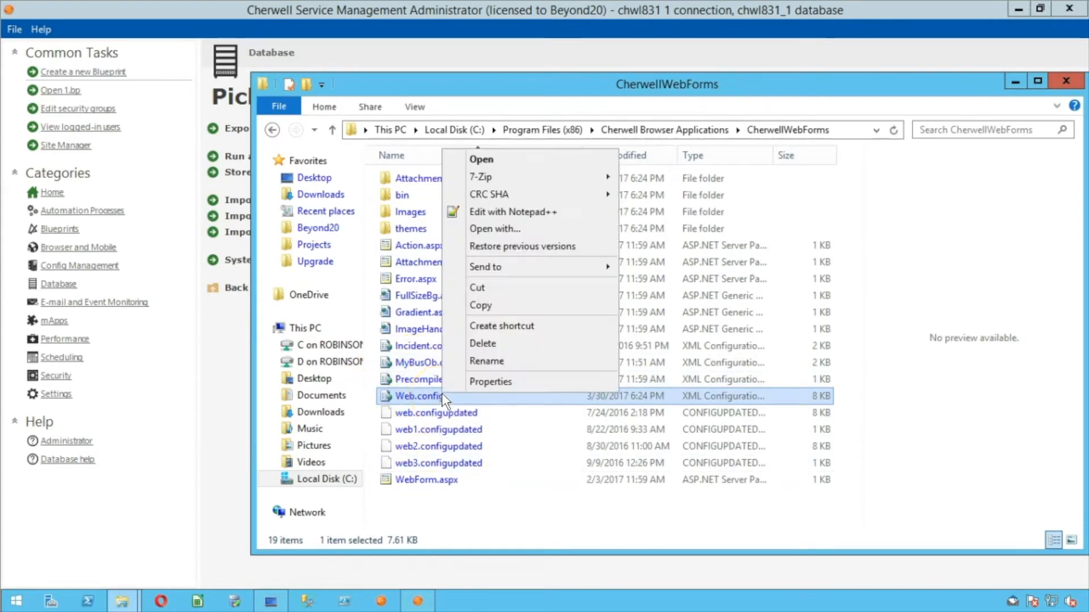
# Open Web.config in Notepad++ and highlight the LoginName and LoginPassword lines
pyautogui.click(513, 216)
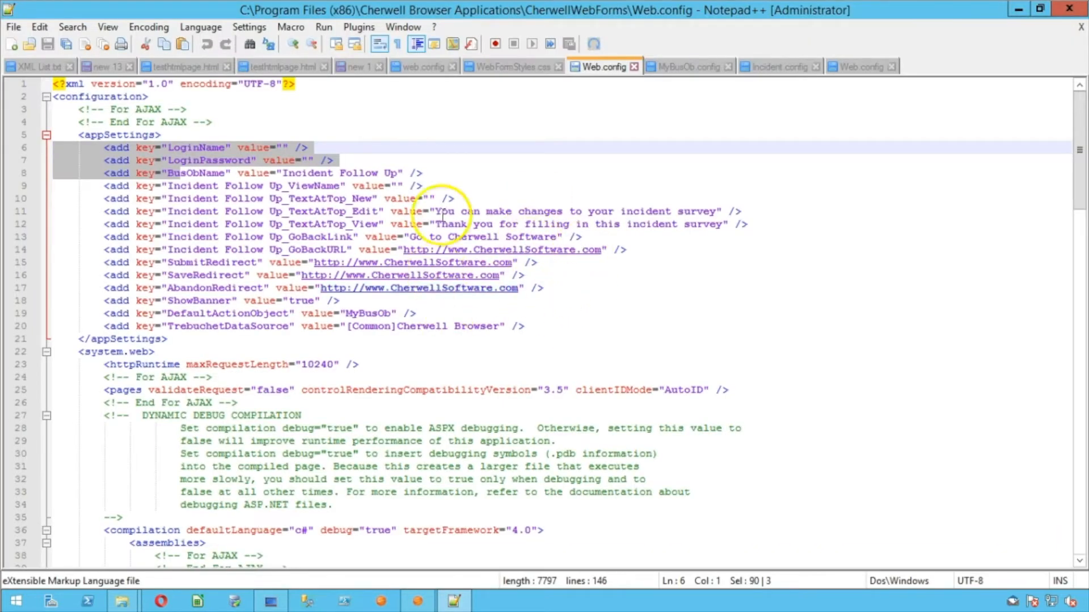
pyautogui.click(709, 411)
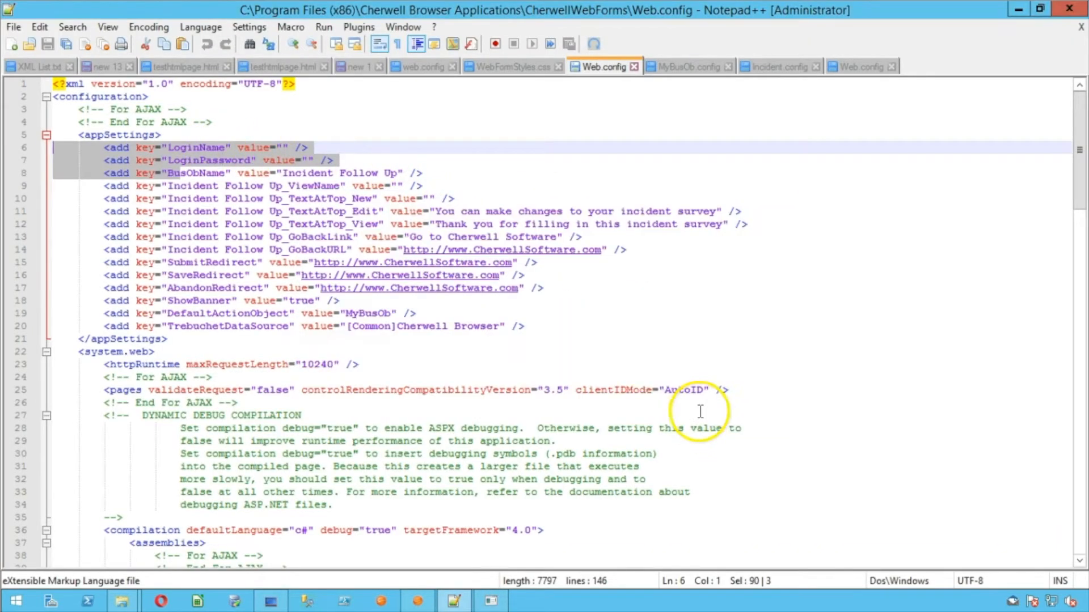
pyautogui.moveTo(104, 148); pyautogui.dragTo(235, 148)
pyautogui.moveTo(104, 161); pyautogui.dragTo(258, 163)
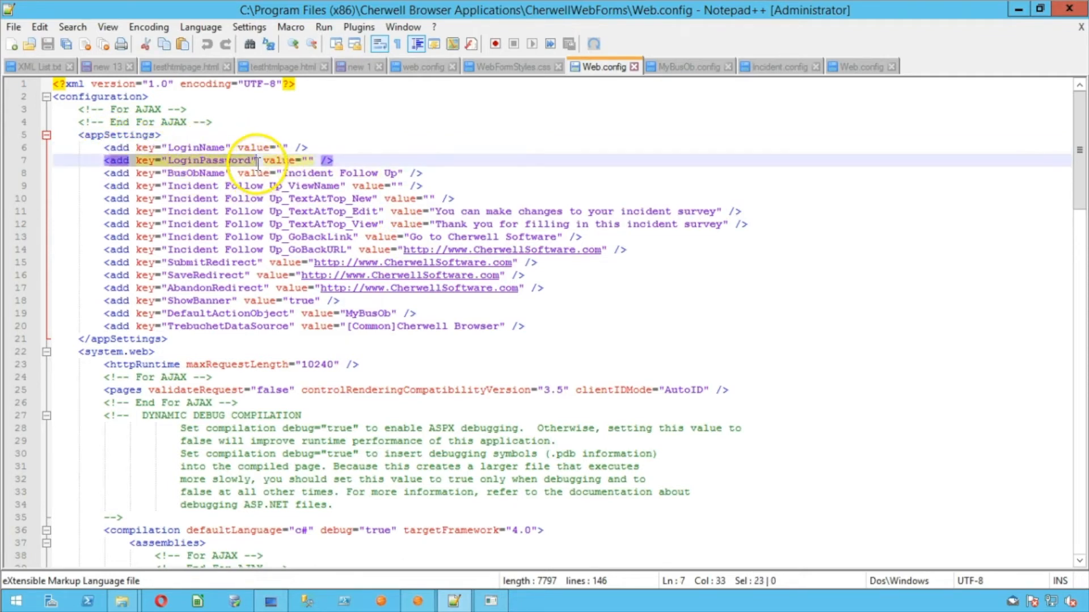
# Confirm the LoginName and LoginPassword values are empty, then minimize Notepad++
pyautogui.click(283, 147)
pyautogui.click(308, 161)
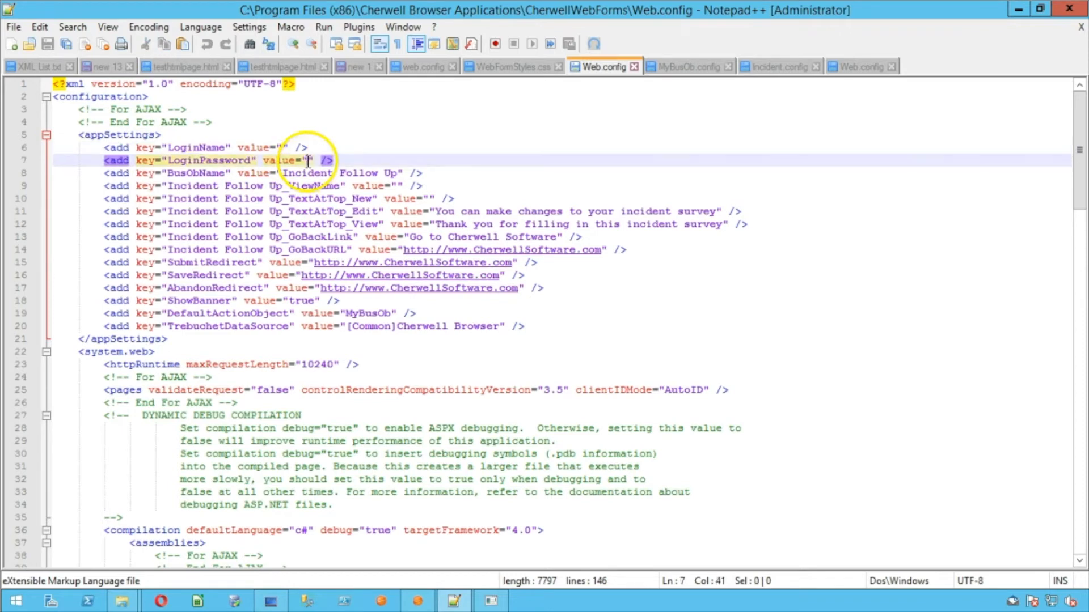
pyautogui.click(283, 148)
pyautogui.click(309, 161)
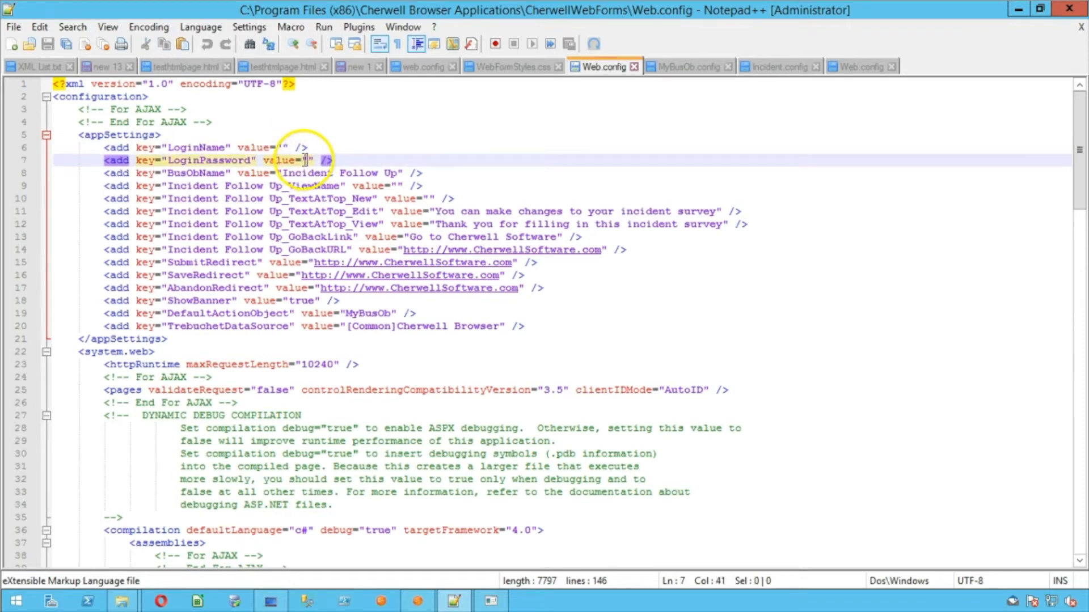
pyautogui.click(283, 147)
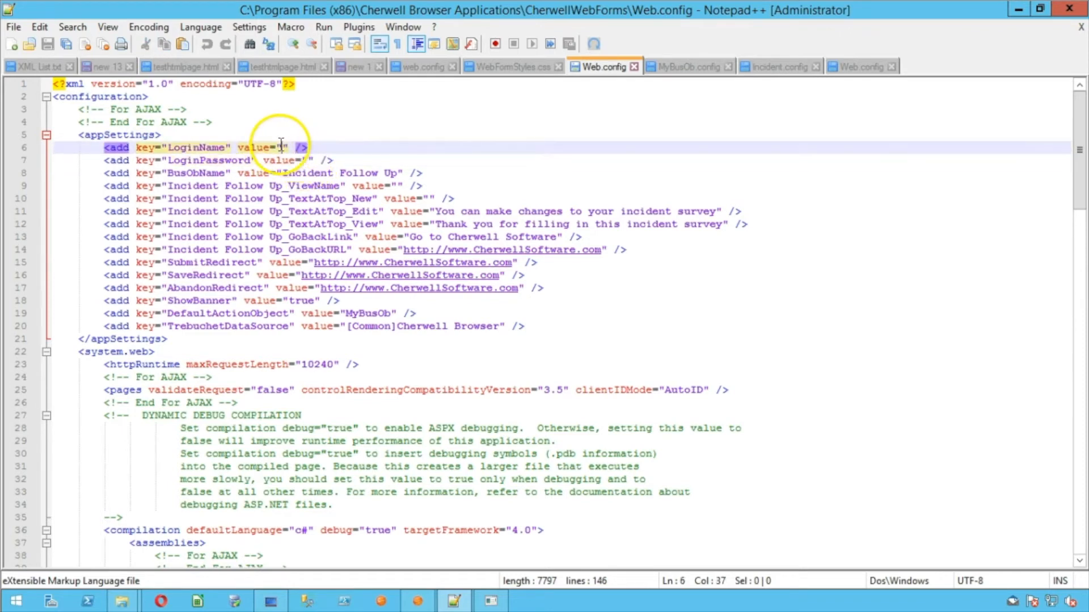
pyautogui.click(306, 160)
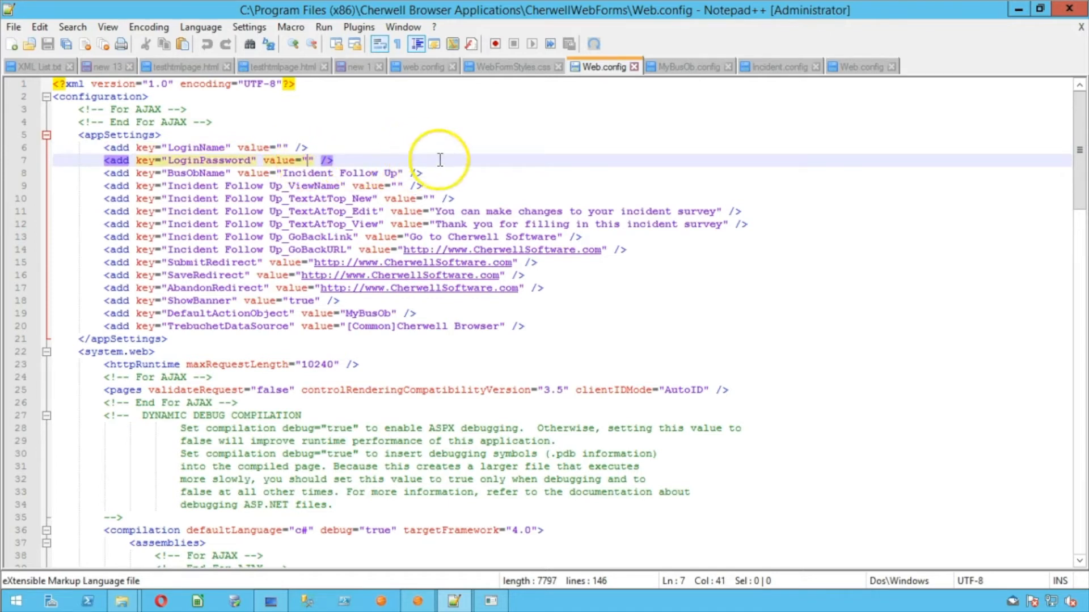
pyautogui.click(1019, 11)
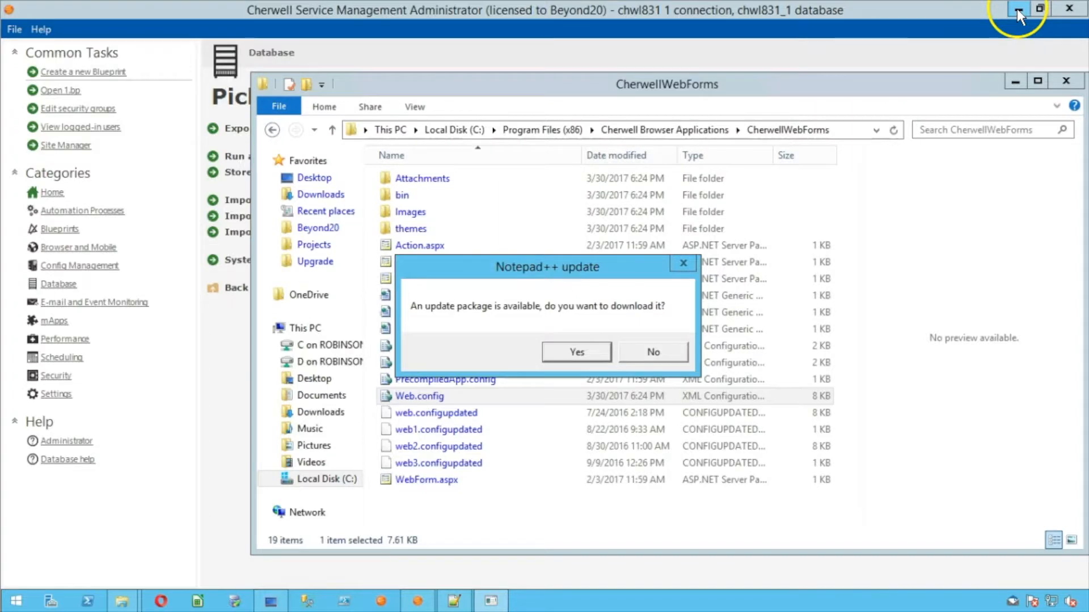
# Decline the Notepad++ update download and copy Web.config
pyautogui.click(655, 352)
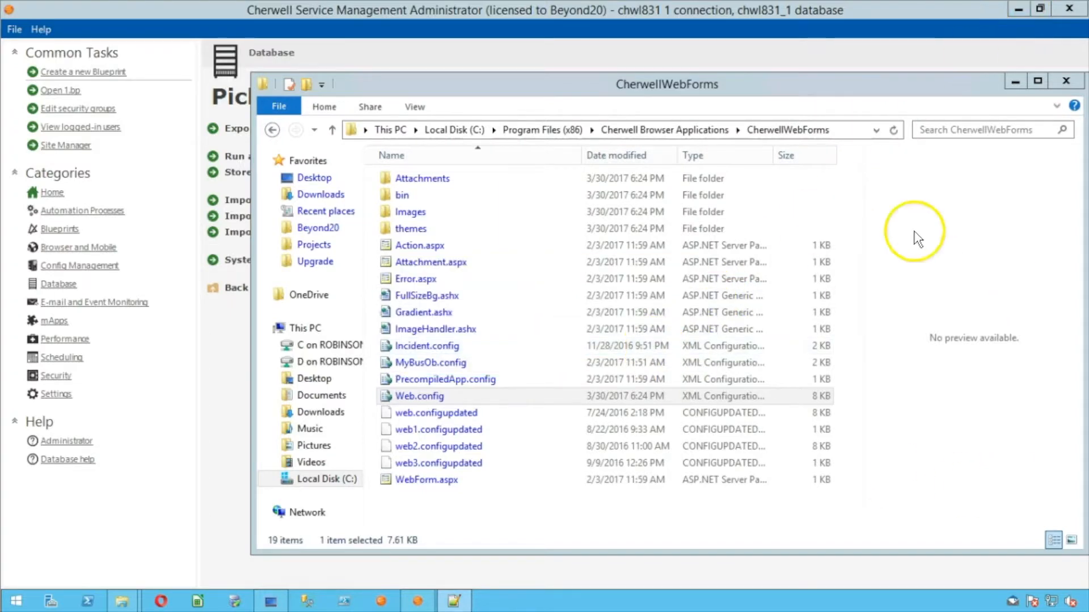
pyautogui.rightClick(456, 397)
pyautogui.click(508, 308)
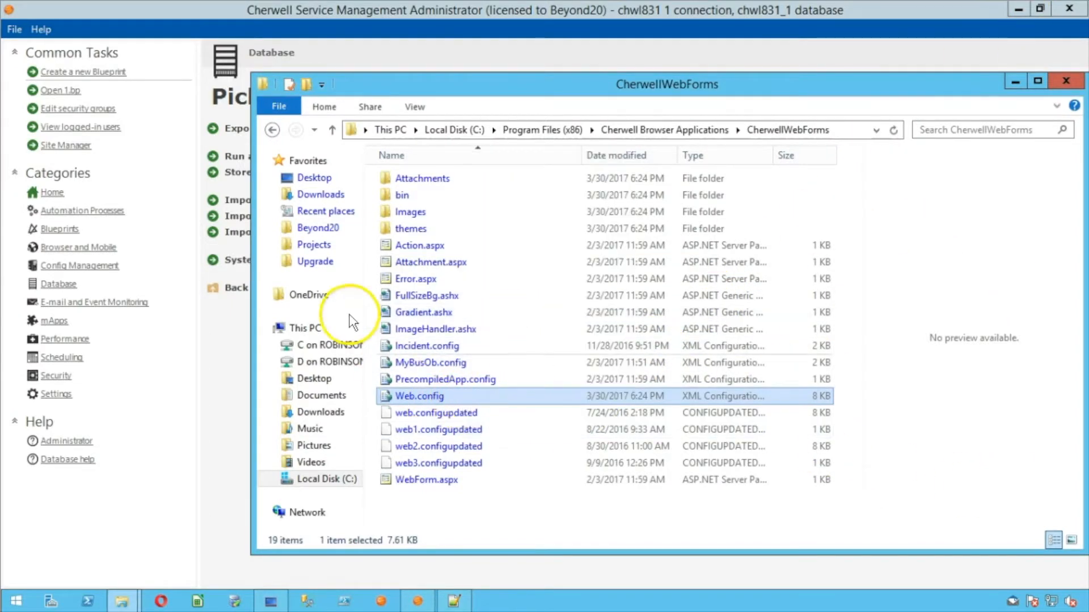
# Create a 'Cherwell Web Forms' folder inside Upgrade and paste Web.config into it
pyautogui.click(321, 264)
pyautogui.rightClick(445, 276)
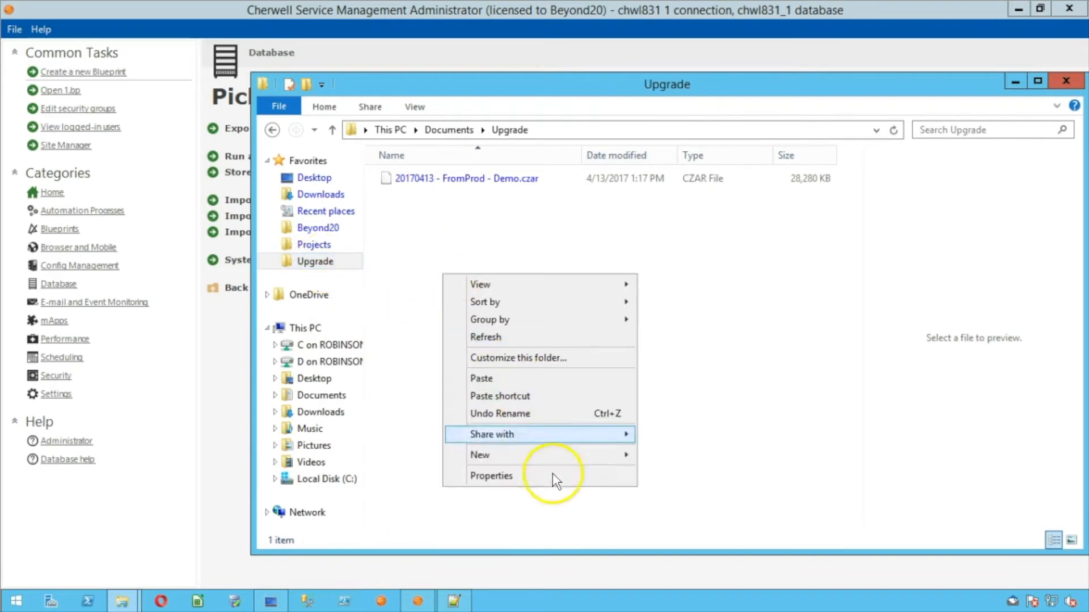
pyautogui.moveTo(531, 456)
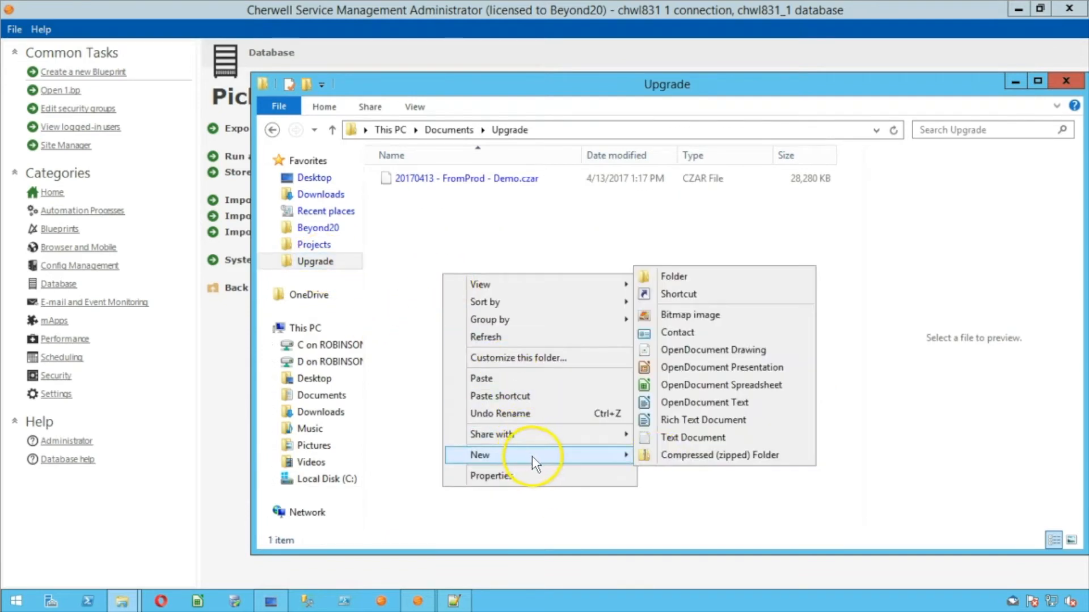
pyautogui.click(687, 275)
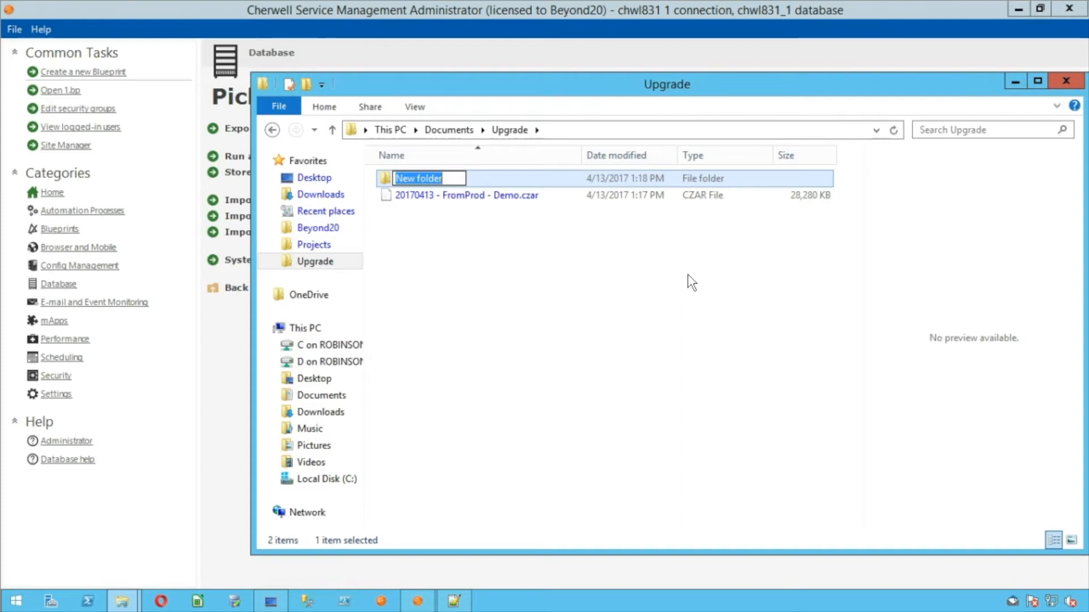
pyautogui.write('Cherwell Web')
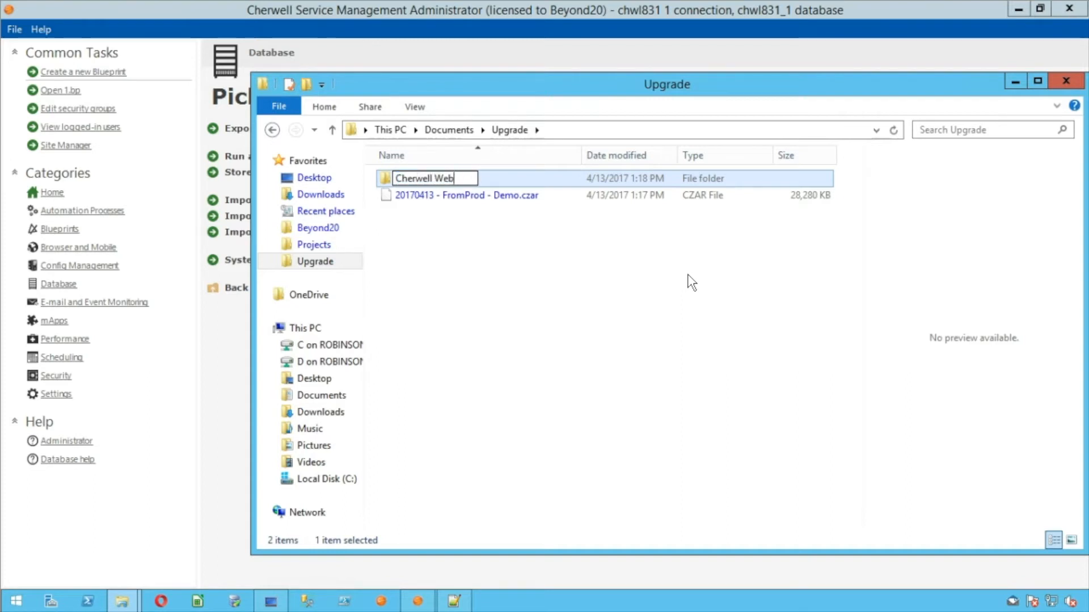
pyautogui.write(' Forms')
pyautogui.press('Return')
pyautogui.press('Return')
pyautogui.hotkey('ctrl', 'v')
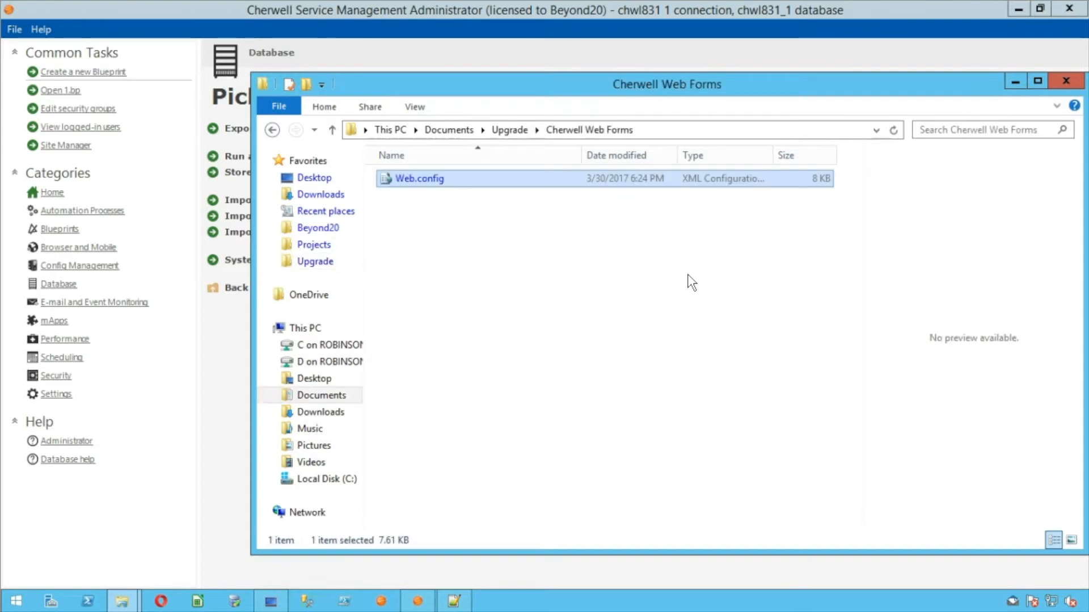
# Navigate back to Cherwell Browser Applications, glancing at the CherwellAPI folder's Web.config
pyautogui.click(510, 130)
pyautogui.click(272, 130)
pyautogui.click(272, 130)
pyautogui.click(272, 130)
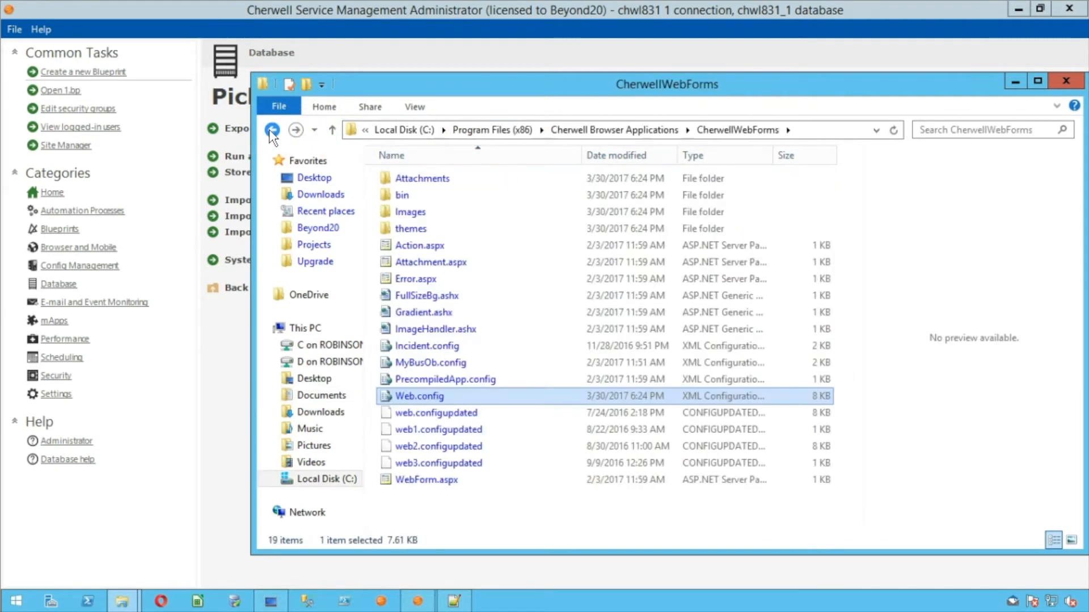
pyautogui.click(272, 130)
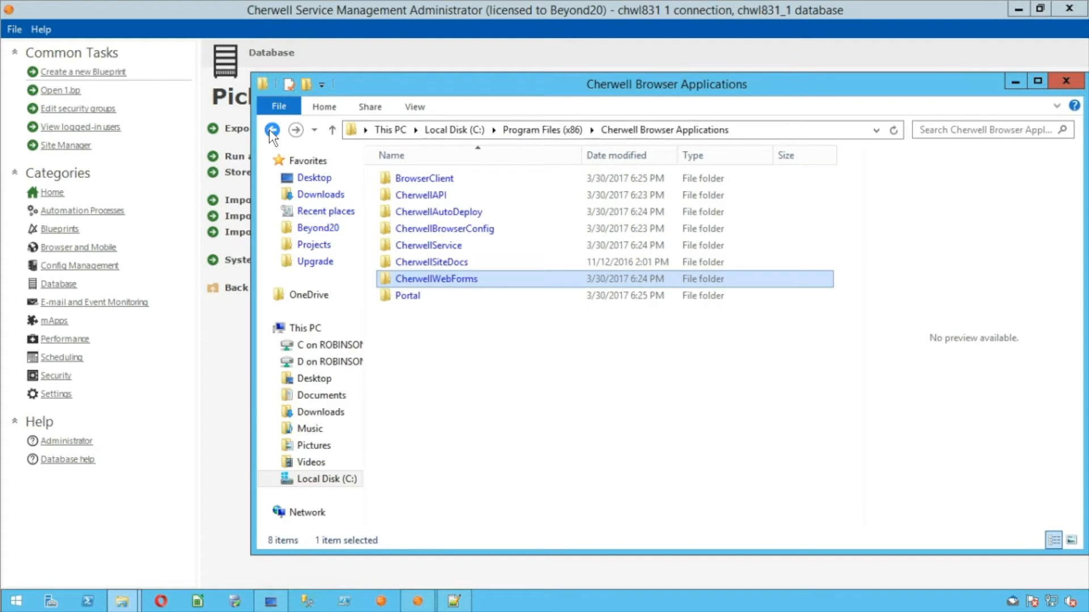
pyautogui.doubleClick(412, 196)
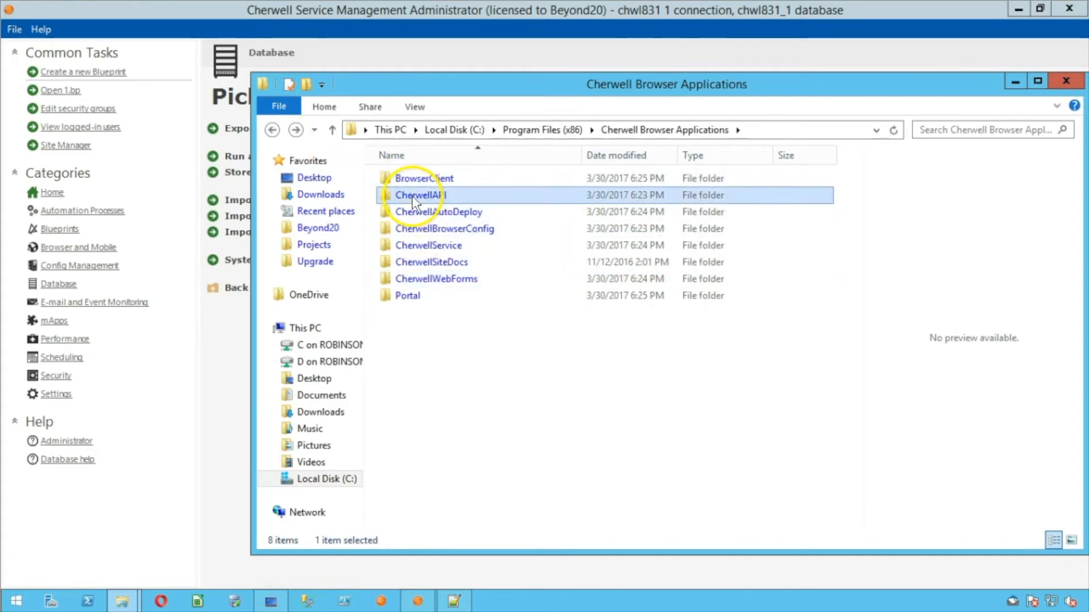
pyautogui.click(420, 279)
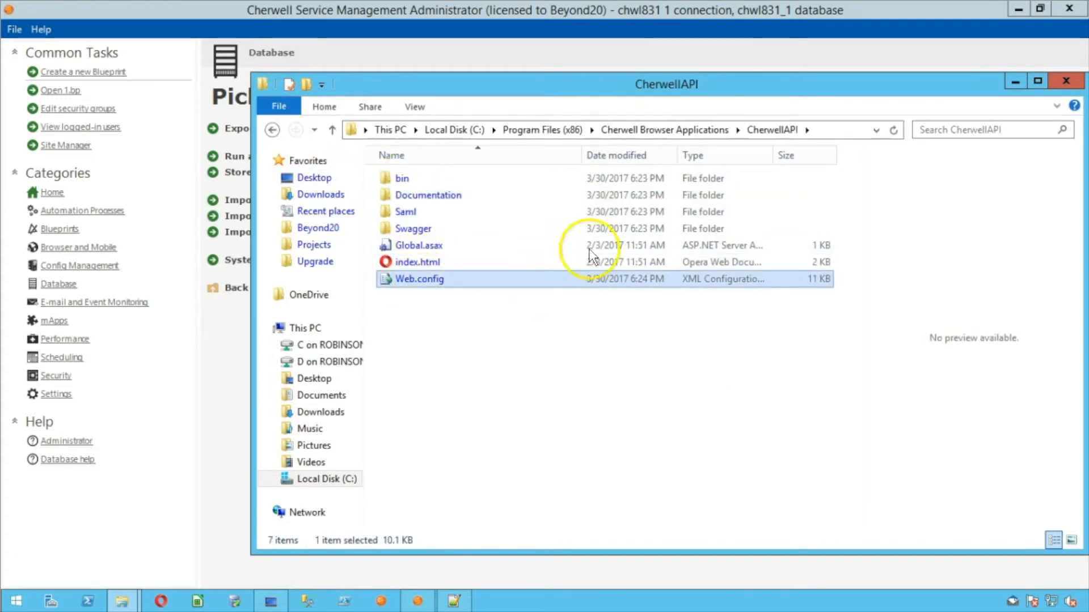
pyautogui.click(649, 130)
pyautogui.click(722, 363)
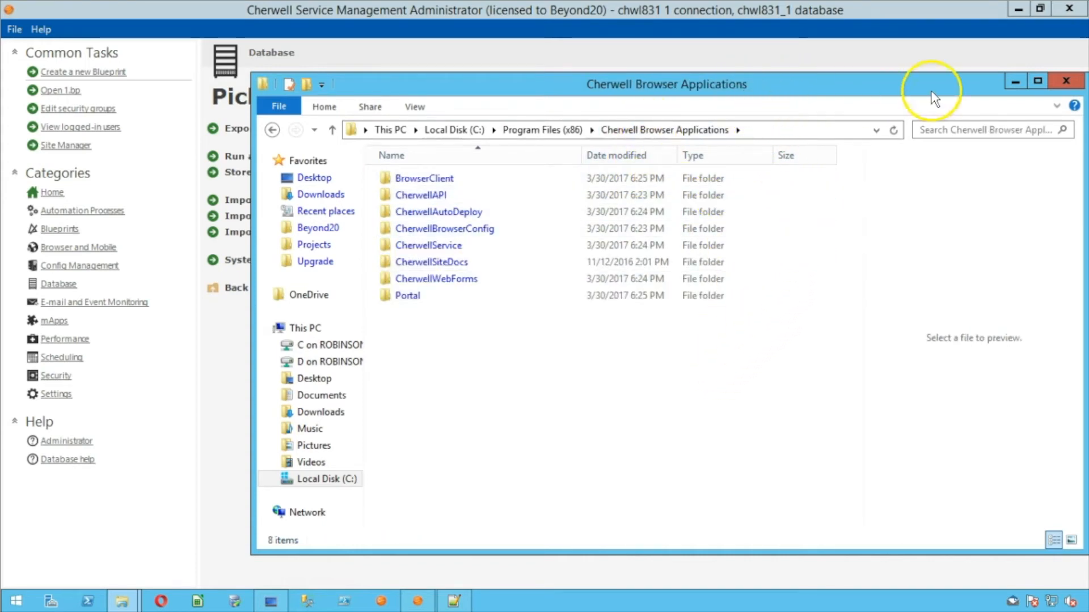
# Close Explorer and open the full Services console through Task Manager
pyautogui.click(1058, 79)
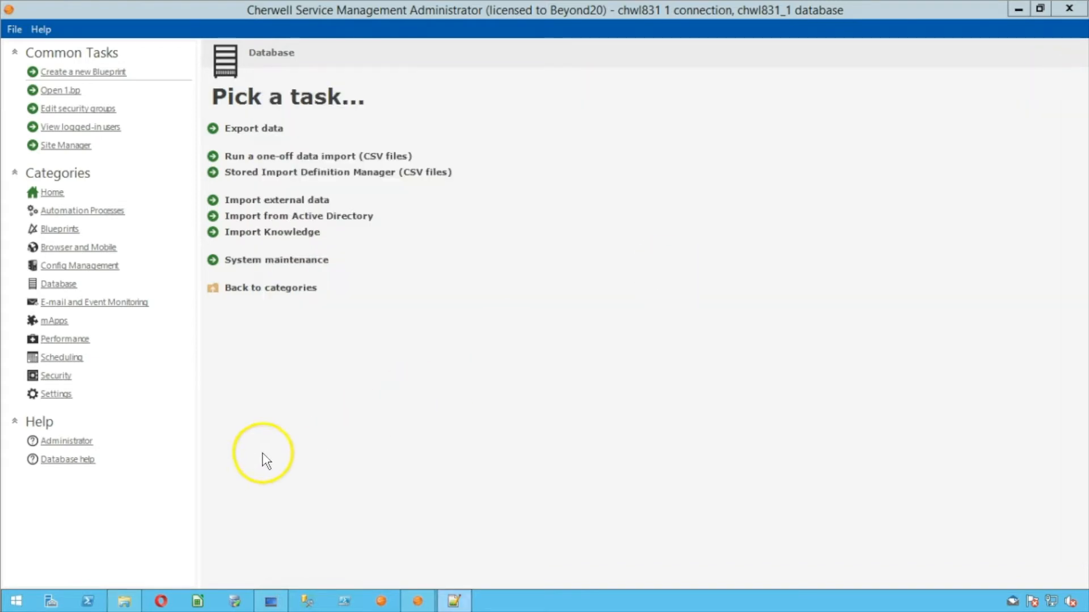
pyautogui.rightClick(15, 600)
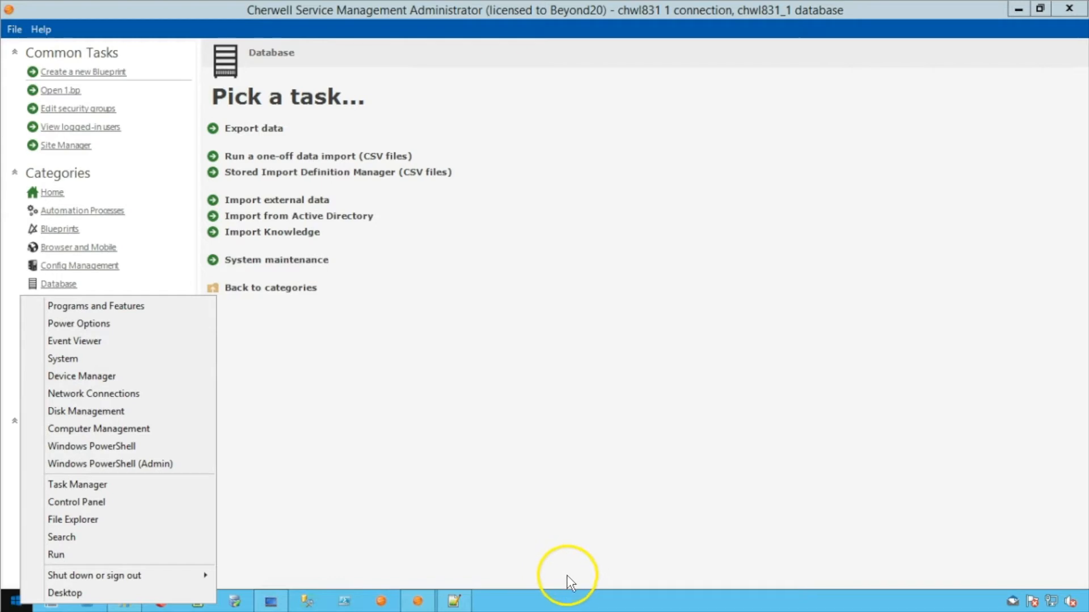
pyautogui.rightClick(565, 596)
pyautogui.click(604, 552)
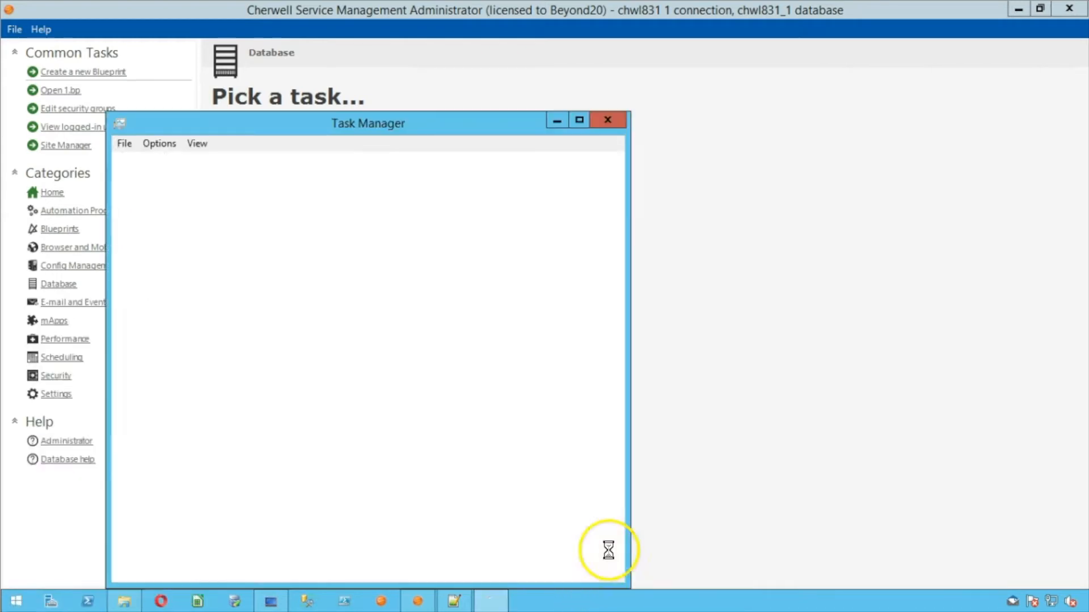
pyautogui.click(320, 163)
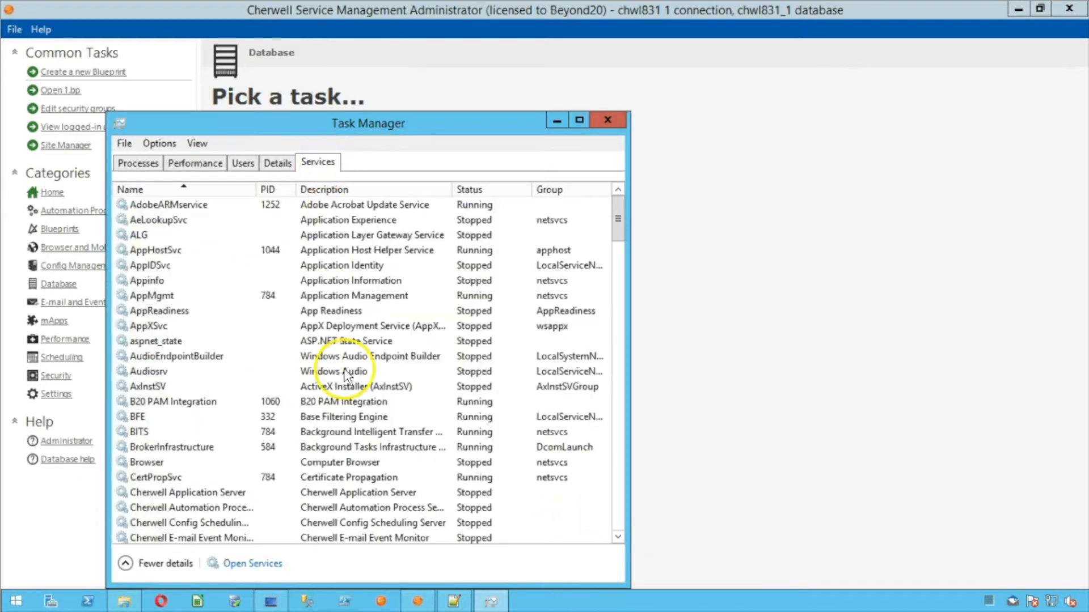
pyautogui.click(250, 565)
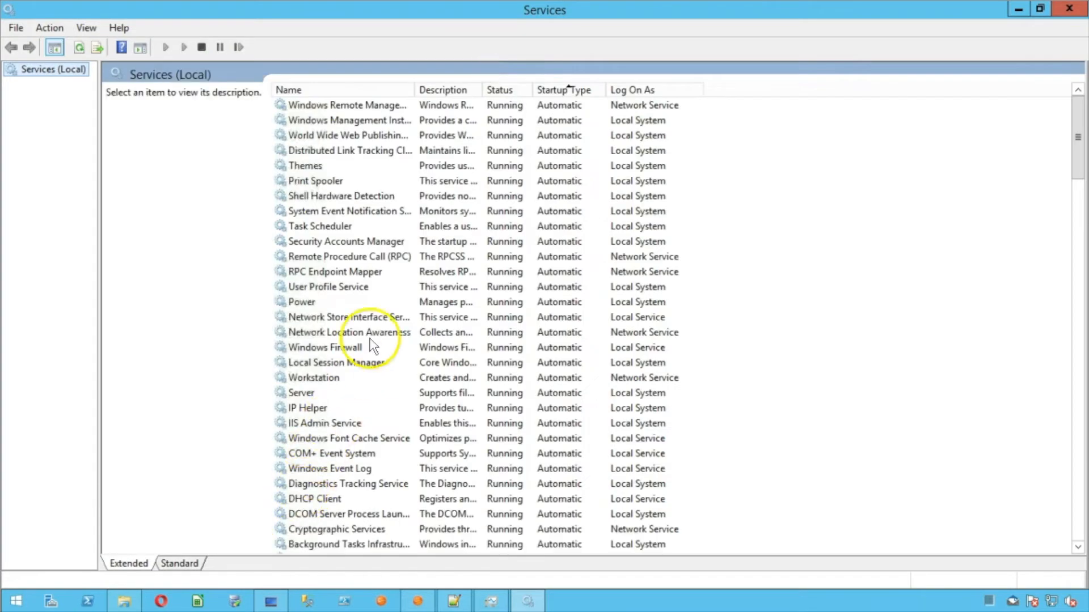
# Sort services by name and check the Cherwell Scheduling and Application Server services are stopped
pyautogui.click(332, 93)
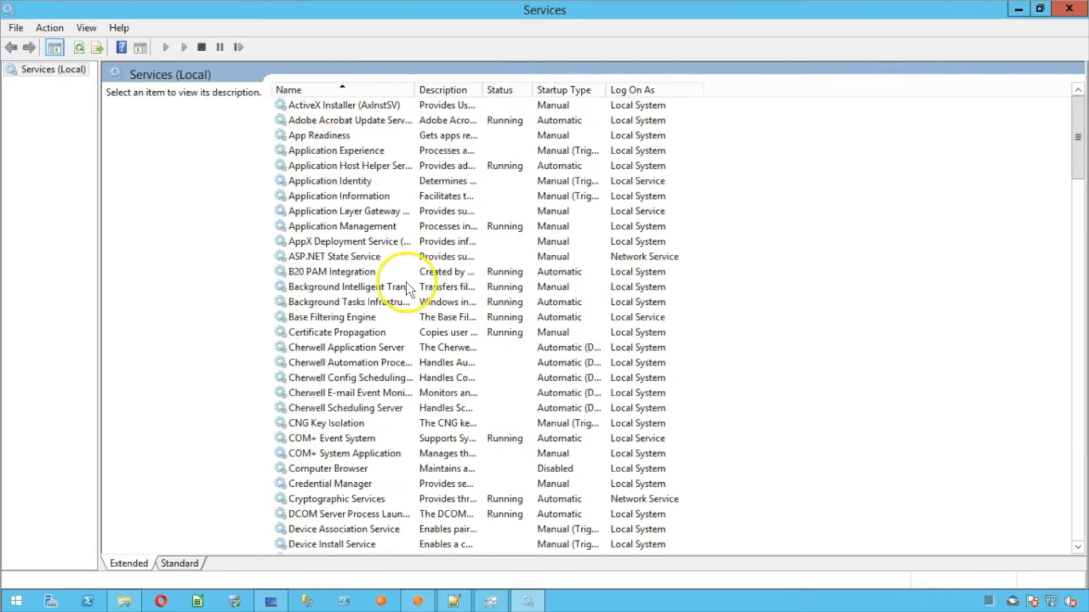
pyautogui.click(381, 406)
pyautogui.click(355, 347)
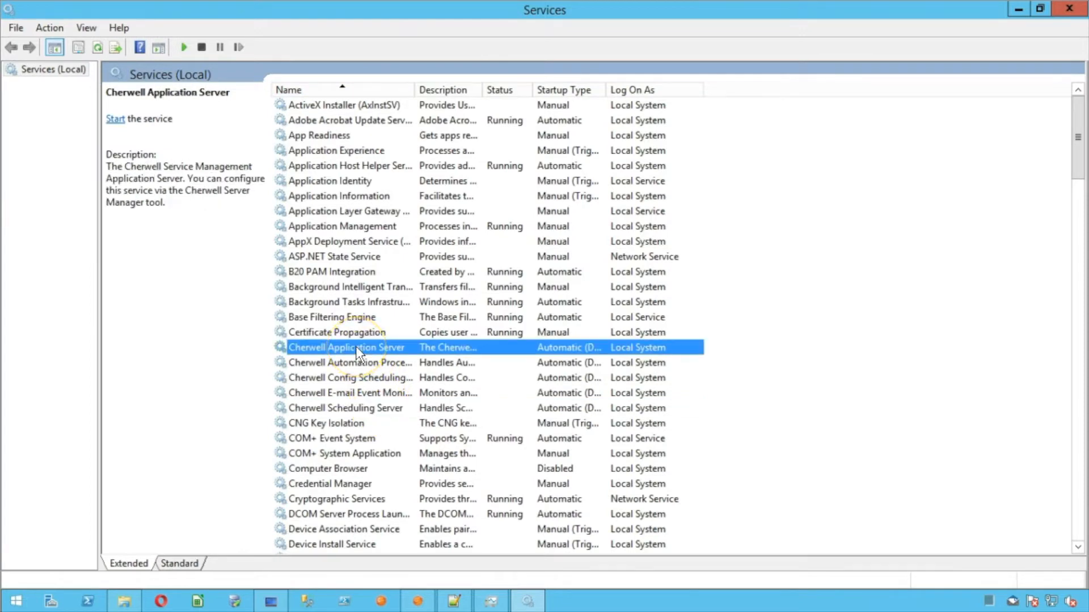
pyautogui.moveTo(603, 89); pyautogui.dragTo(662, 89)
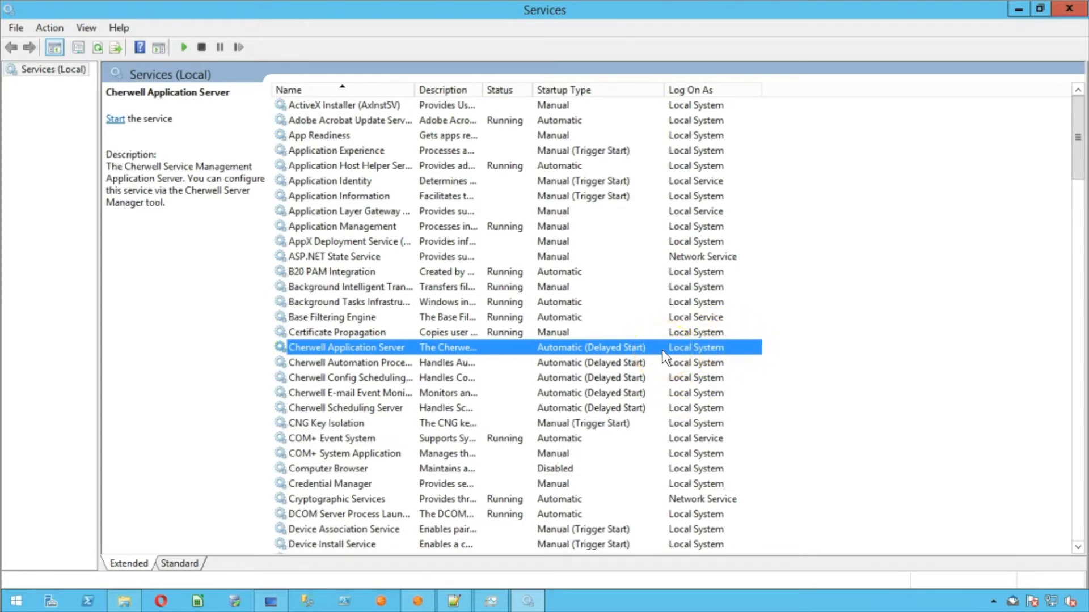
# Close Services and Task Manager and launch the Opera browser
pyautogui.click(1069, 8)
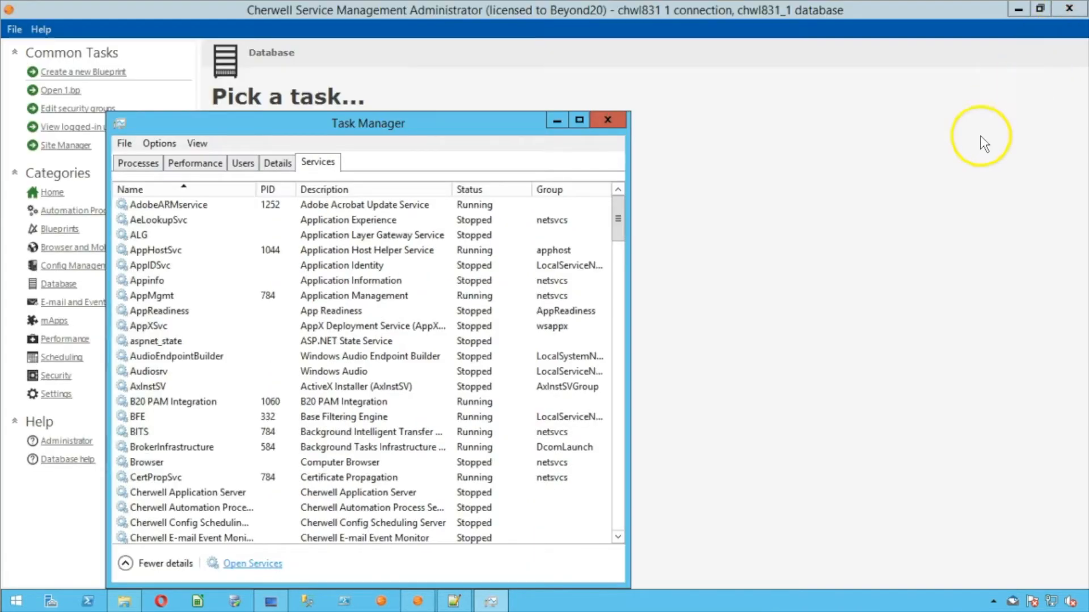
pyautogui.click(605, 119)
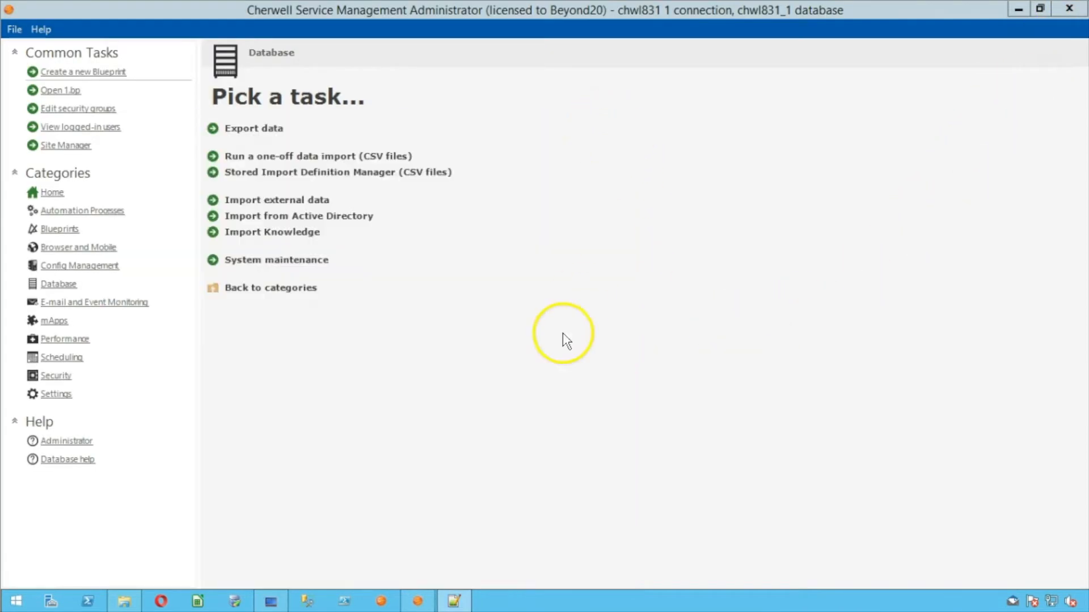
pyautogui.click(152, 602)
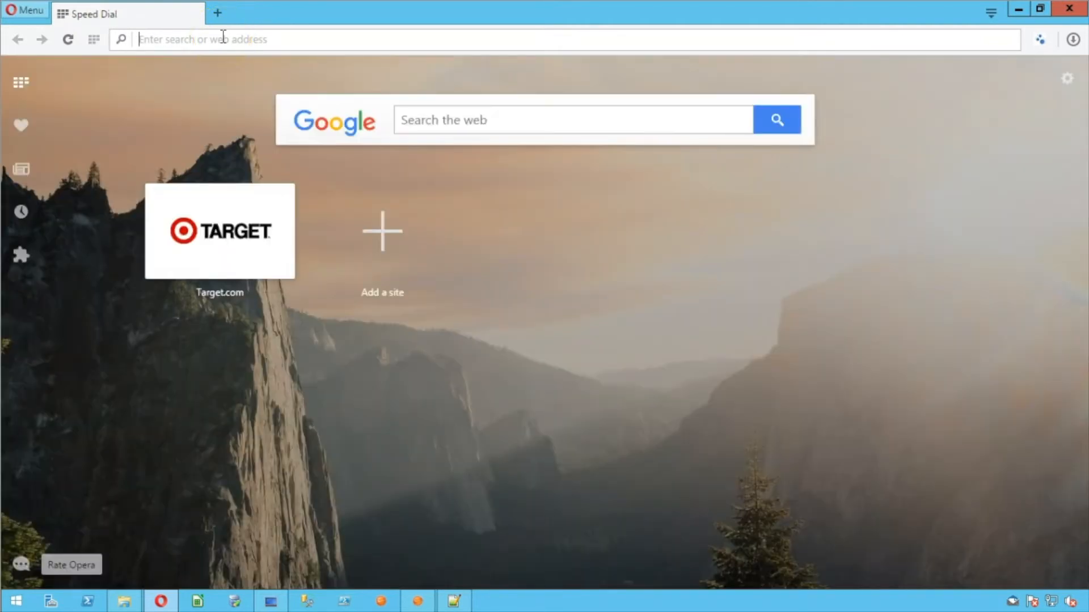
# Go to cherwellsupport.com in the browser
pyautogui.write('cherwellsu')
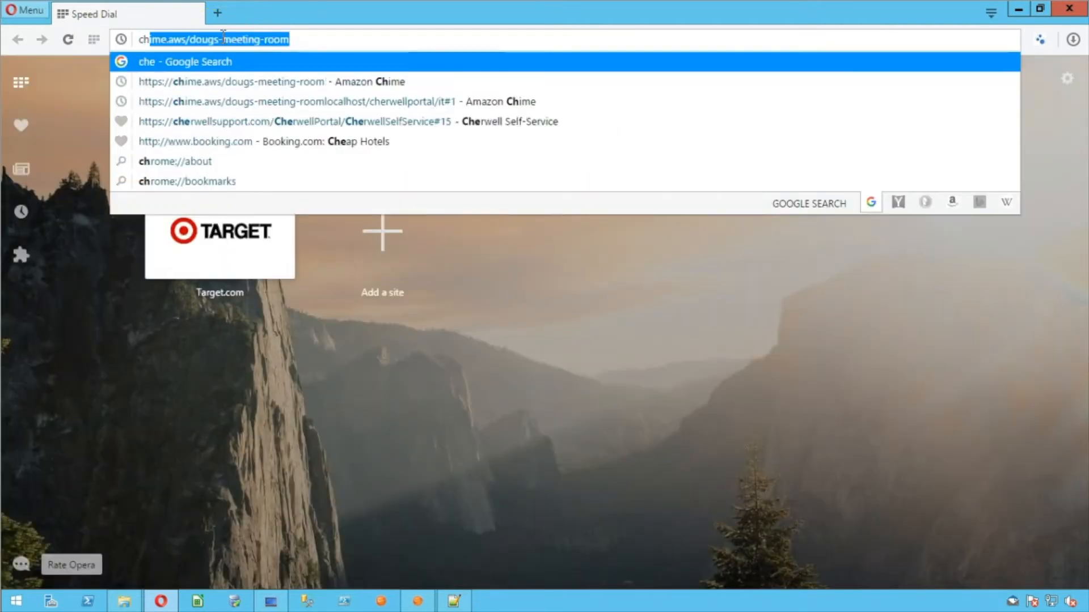
pyautogui.press('BackSpace')
pyautogui.write('upport.com')
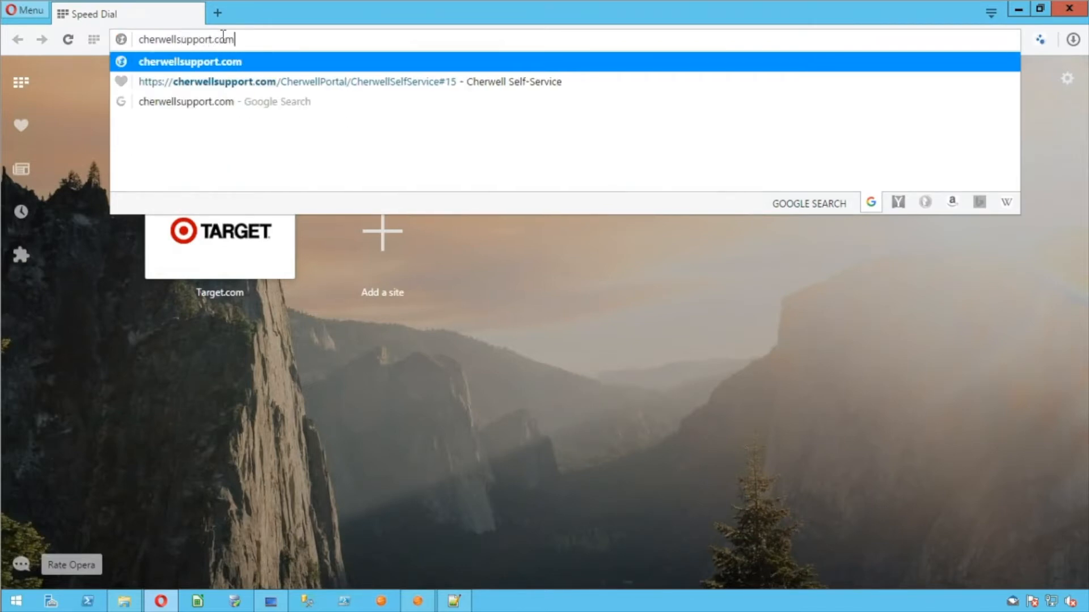
pyautogui.press('Return')
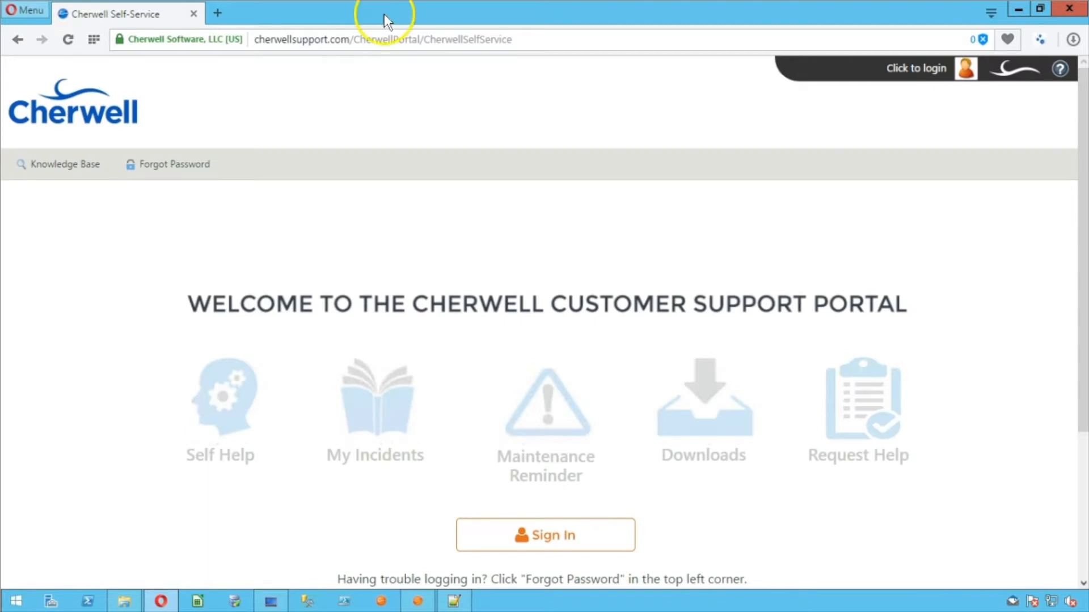
# Sign in to the support portal with the account user name and password, retyping the password
pyautogui.click(559, 553)
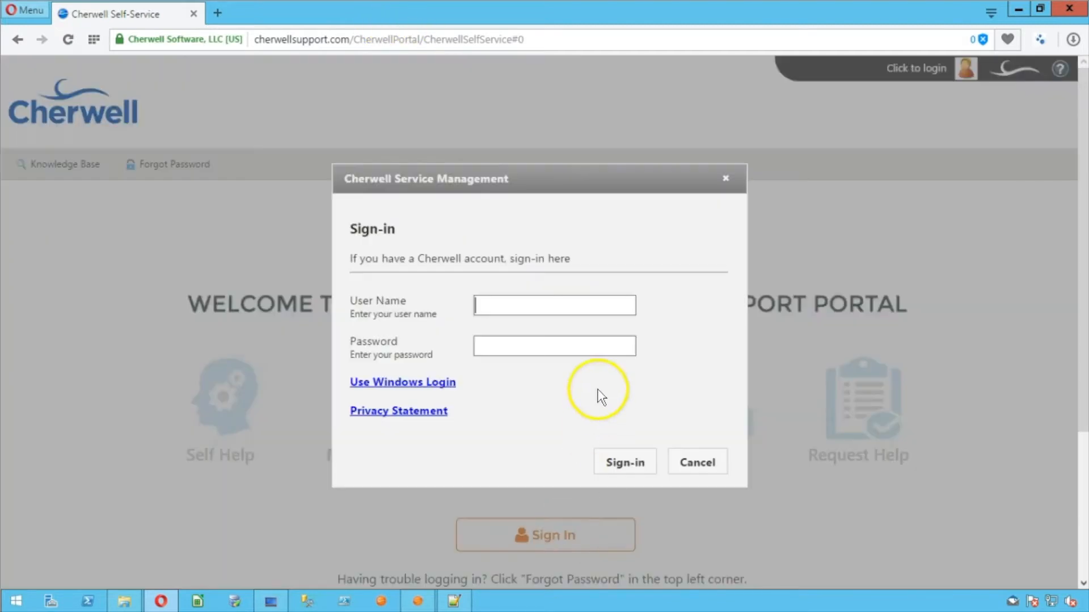
pyautogui.click(561, 304)
pyautogui.write('Beyond20')
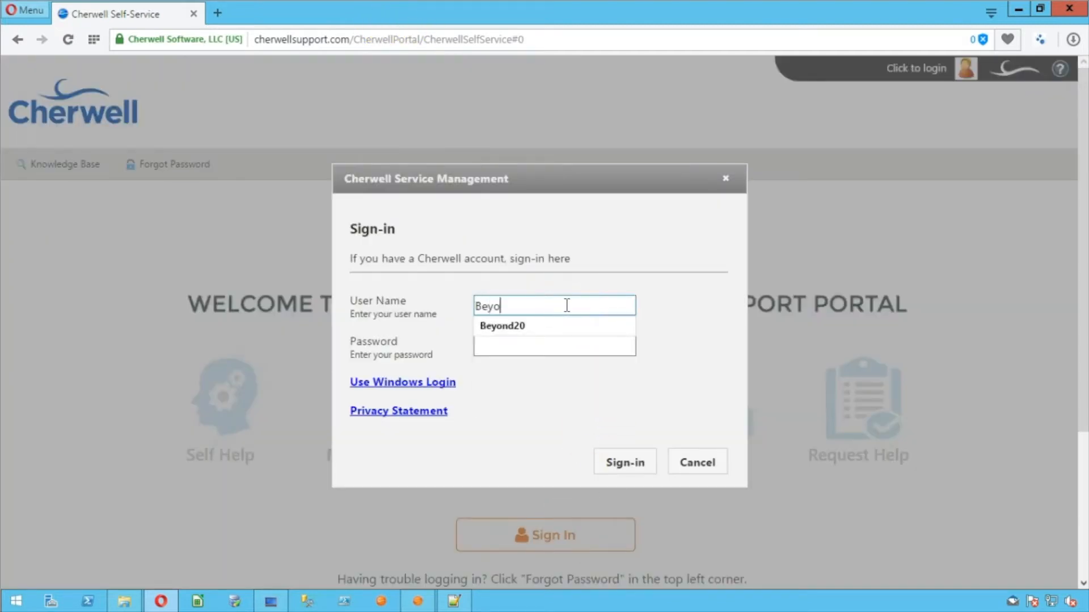
pyautogui.press('Tab')
pyautogui.write('••••••••••')
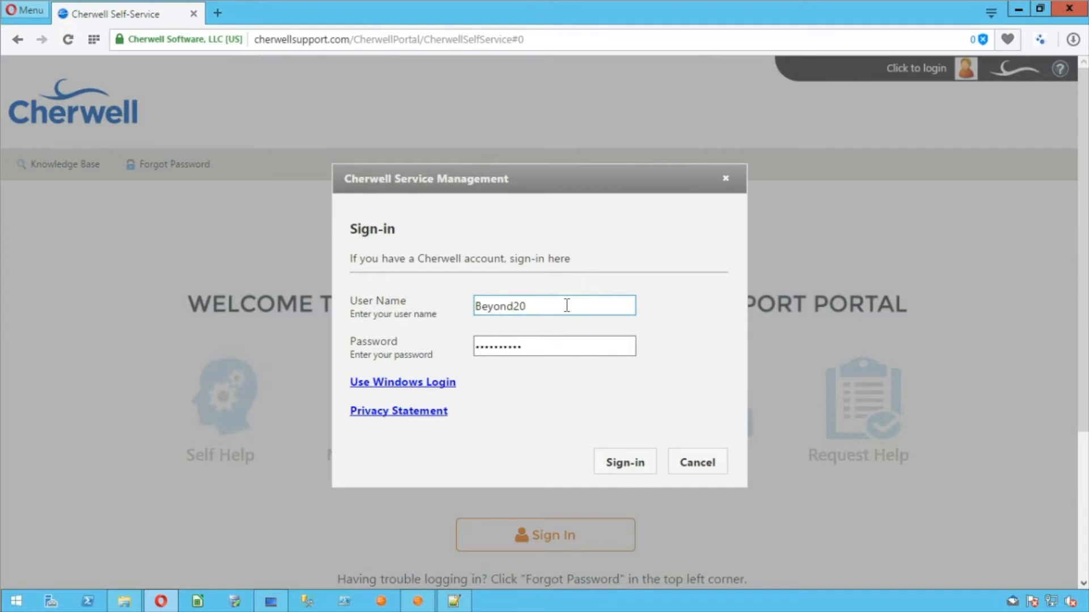
pyautogui.press('Return')
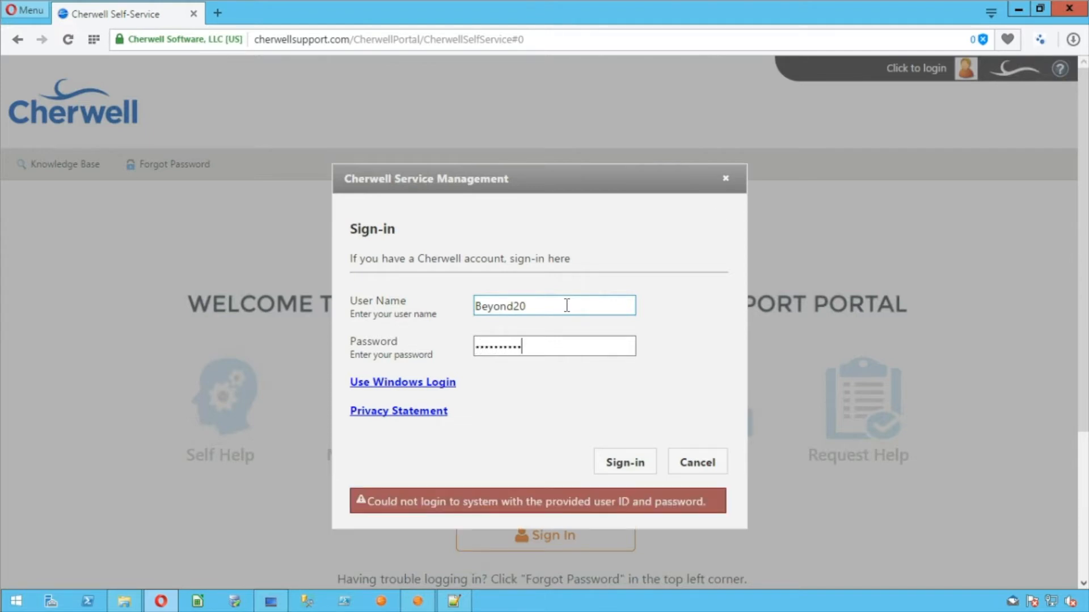
pyautogui.hotkey('ctrl', 'a')
pyautogui.write('•••••••••••')
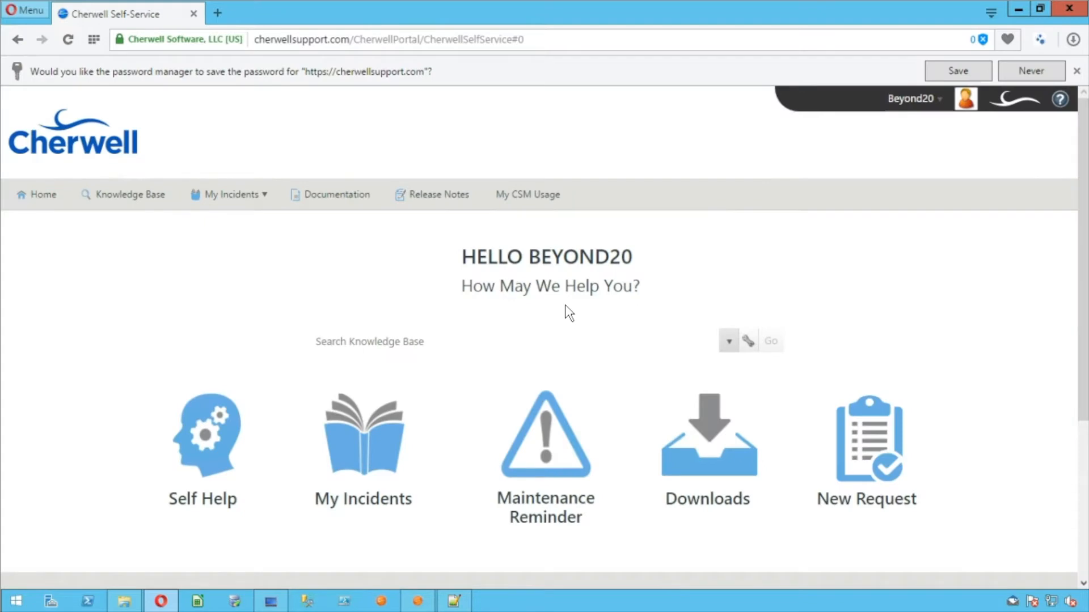
# Open the Downloads page and review the CSM v9.1.0 maintenance release notice
pyautogui.scroll(-3, 625, 286)
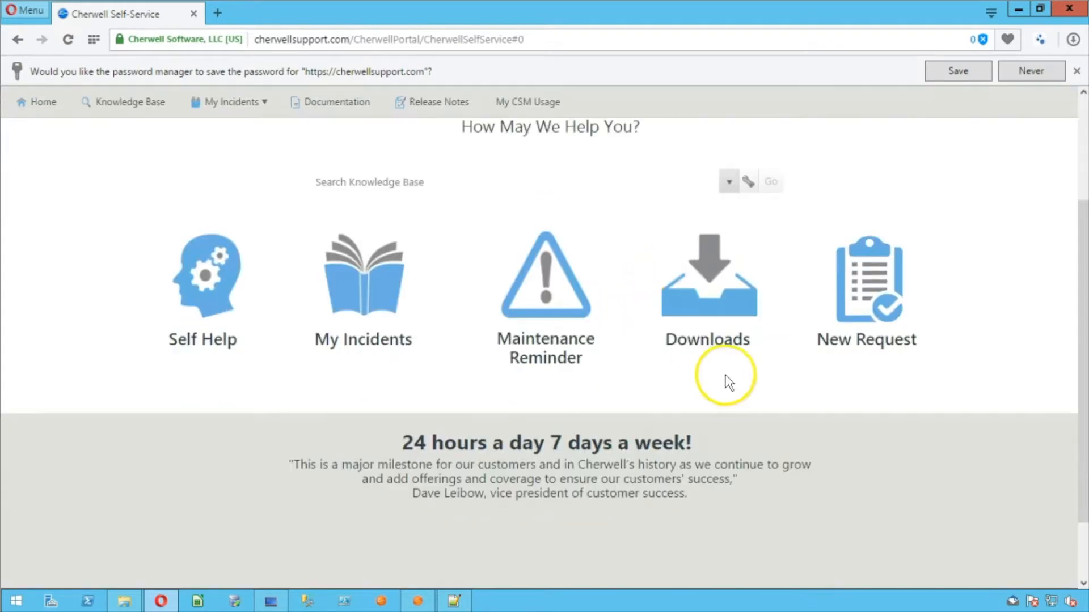
pyautogui.click(702, 299)
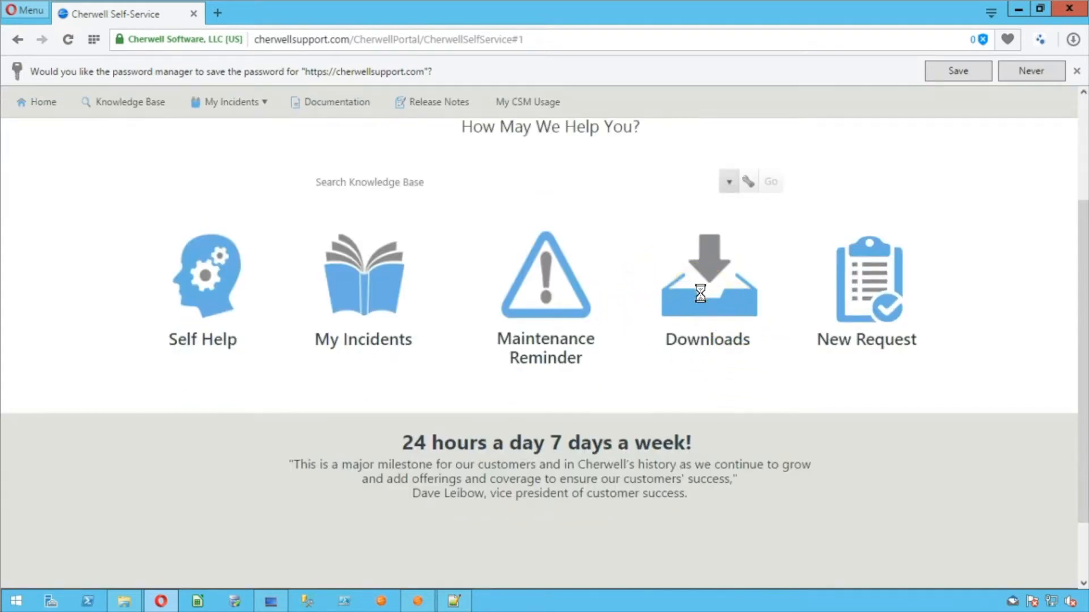
pyautogui.scroll(2, 498, 340)
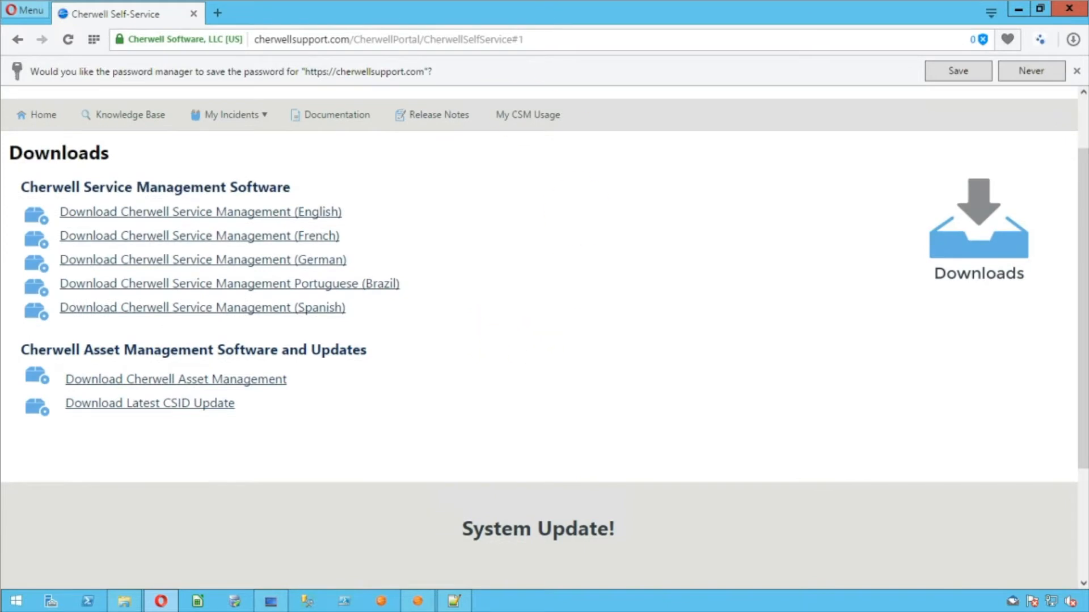
pyautogui.scroll(-2, 323, 422)
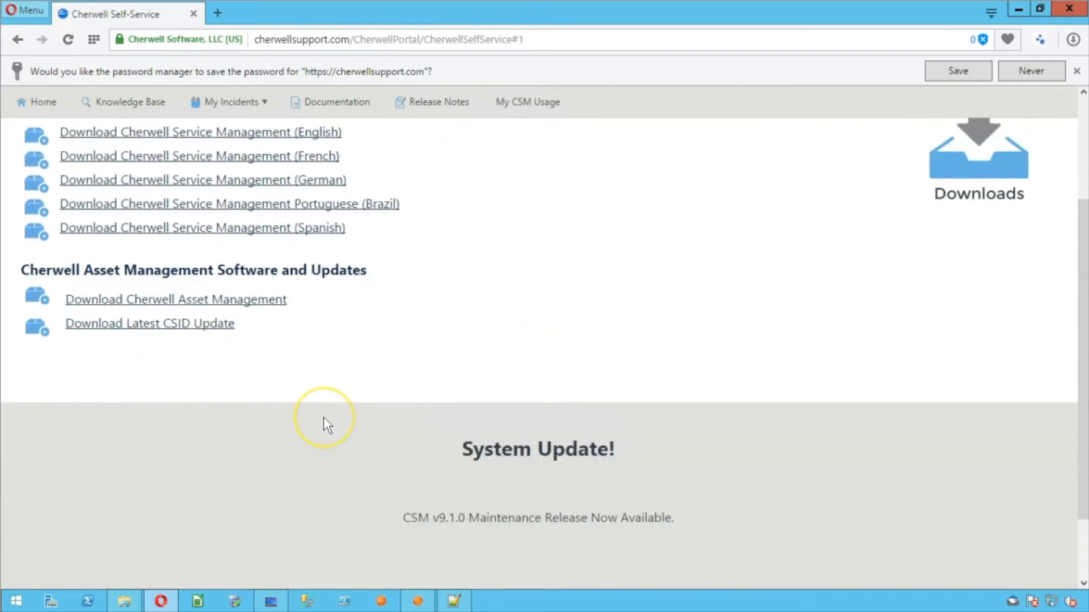
pyautogui.moveTo(561, 517); pyautogui.dragTo(407, 510)
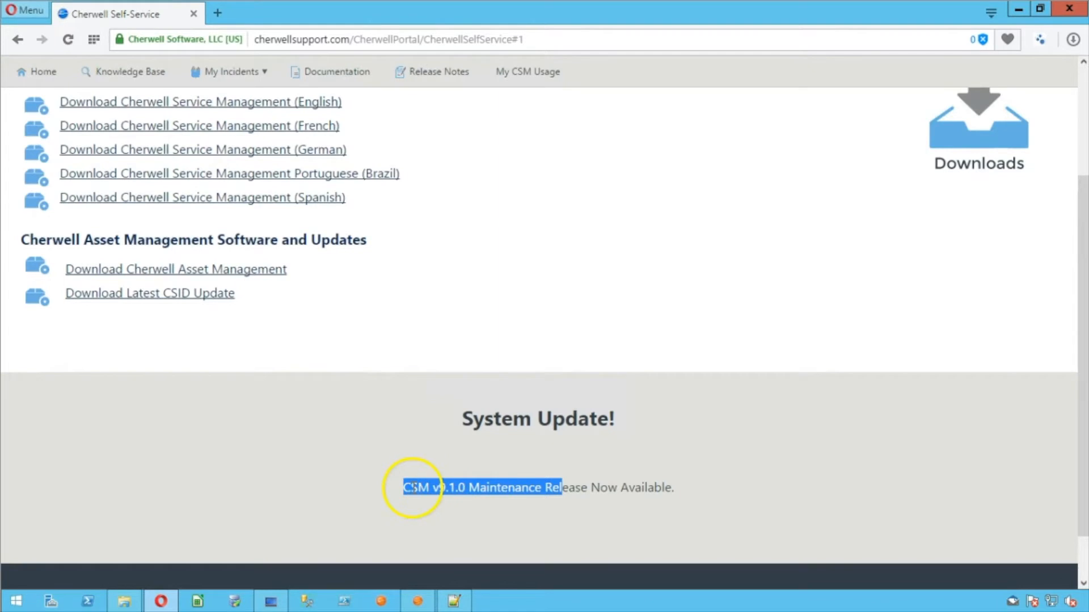
pyautogui.scroll(3, 411, 488)
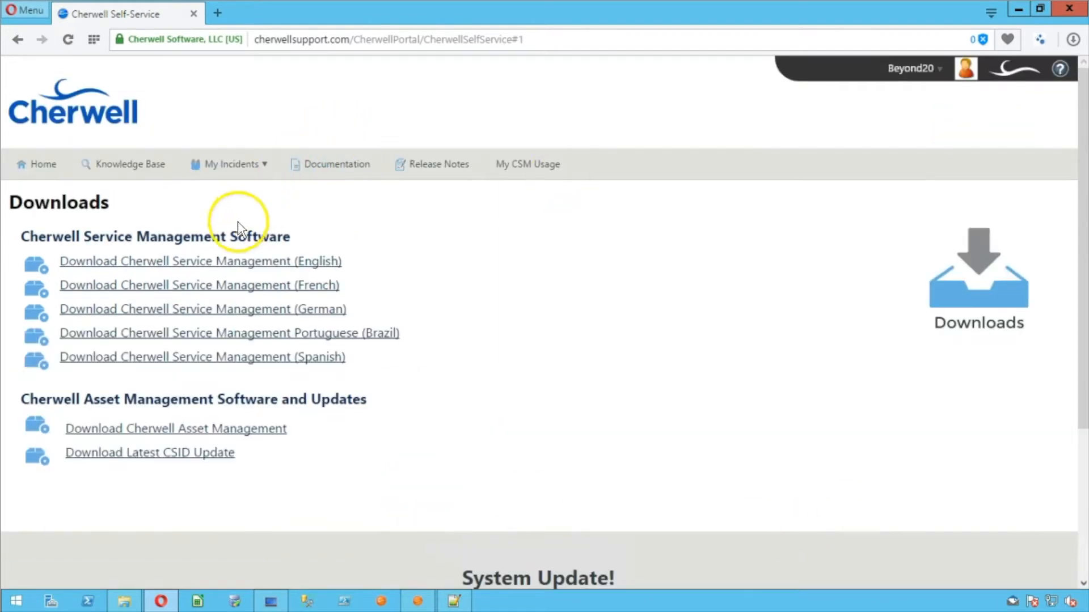
# Choose CSM 9.1.0 - Current Version under Download Cherwell Service Management (English)
pyautogui.click(179, 267)
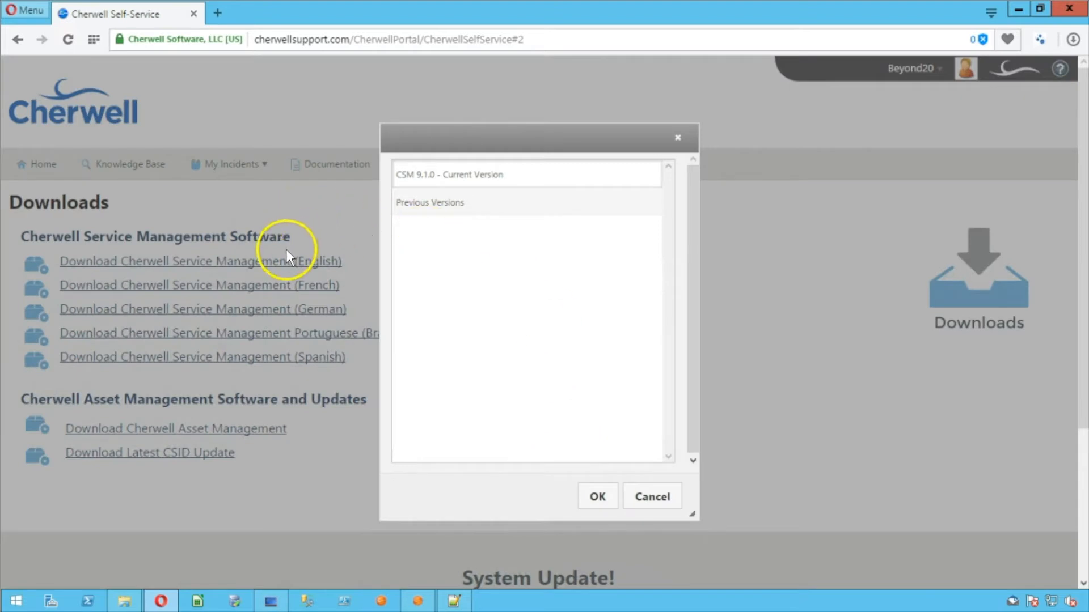
pyautogui.click(426, 175)
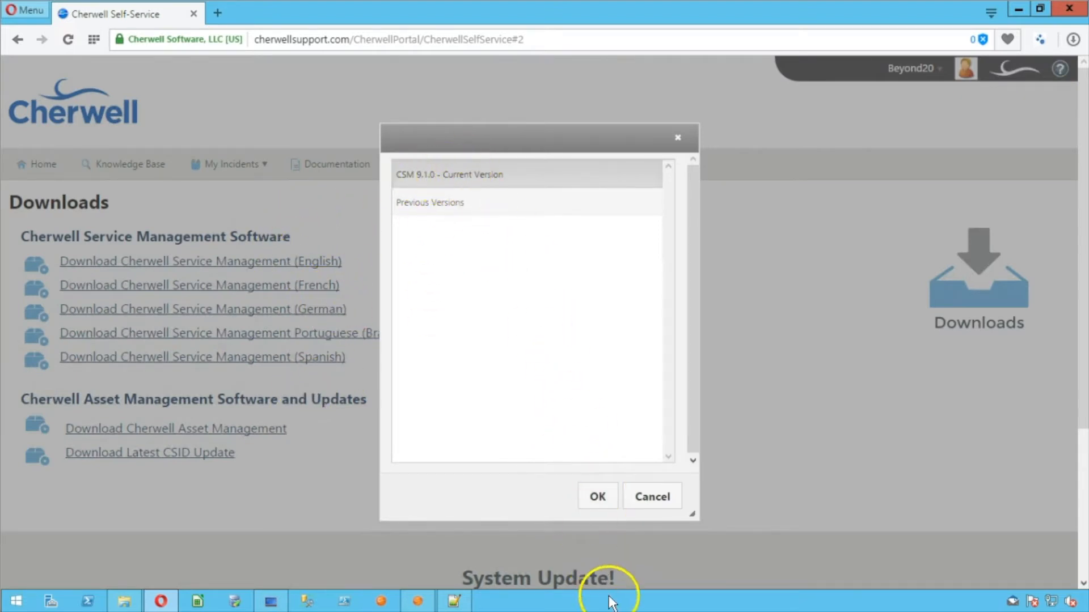
pyautogui.click(598, 497)
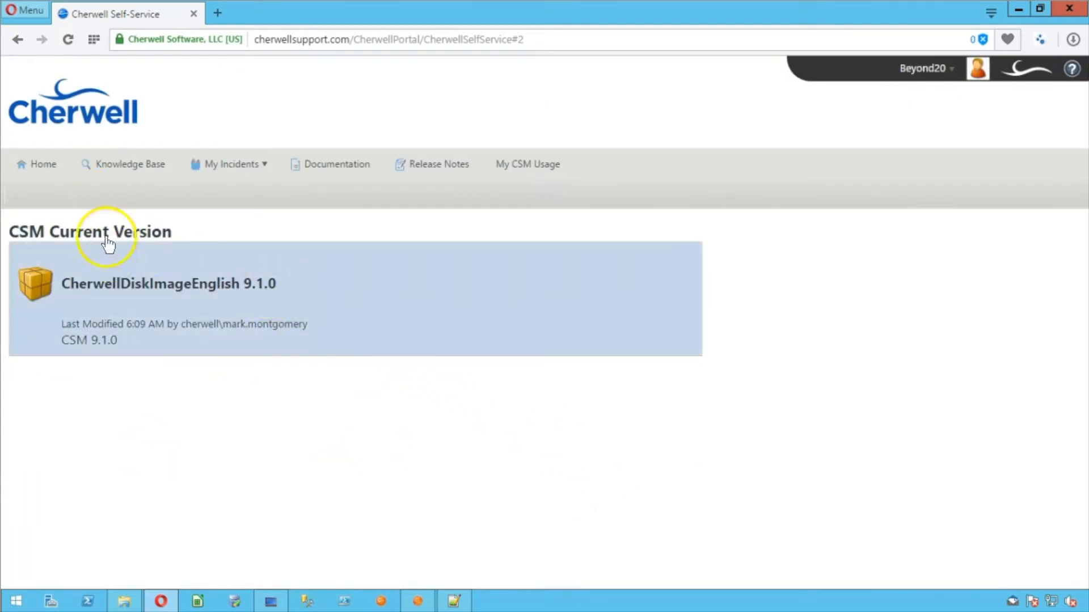
pyautogui.moveTo(169, 224); pyautogui.dragTo(10, 223)
pyautogui.click(300, 407)
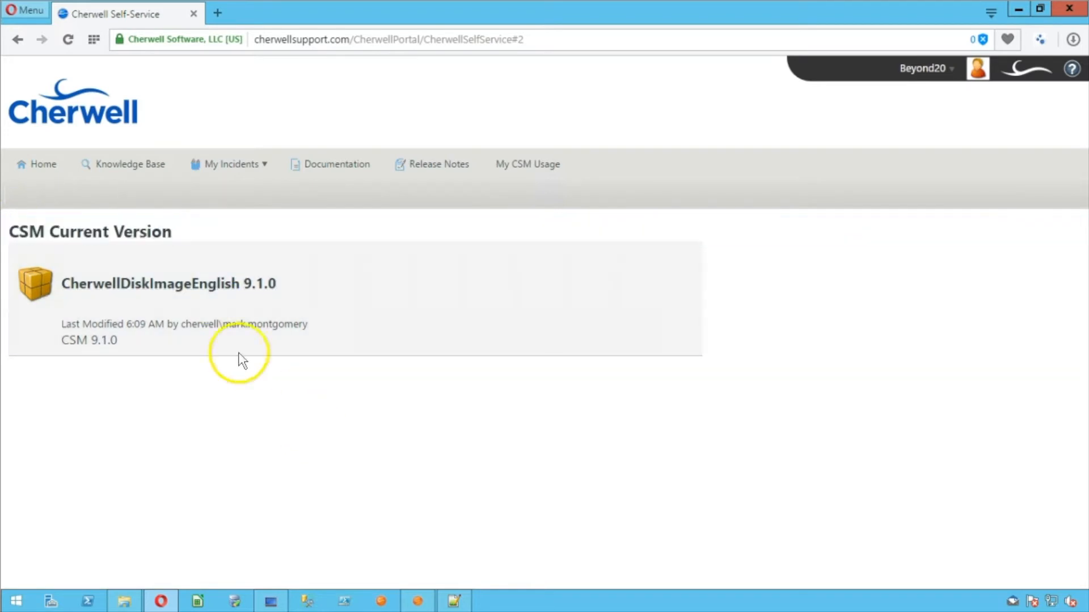
# Open the CherwellDiskImageEnglish 9.1.0 download and check the blocked pop-up notice
pyautogui.click(88, 284)
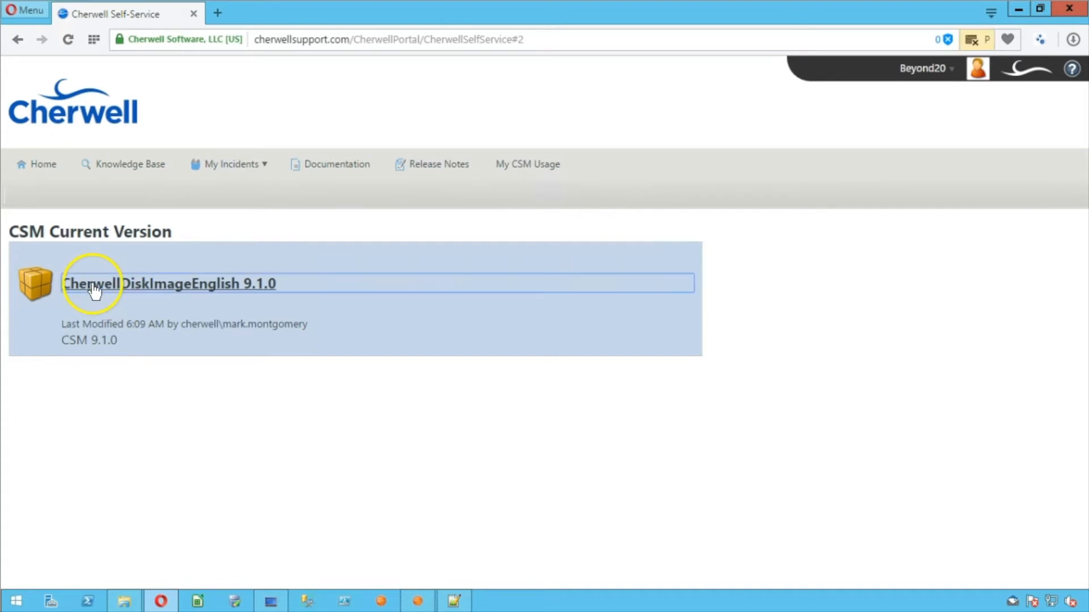
pyautogui.click(937, 40)
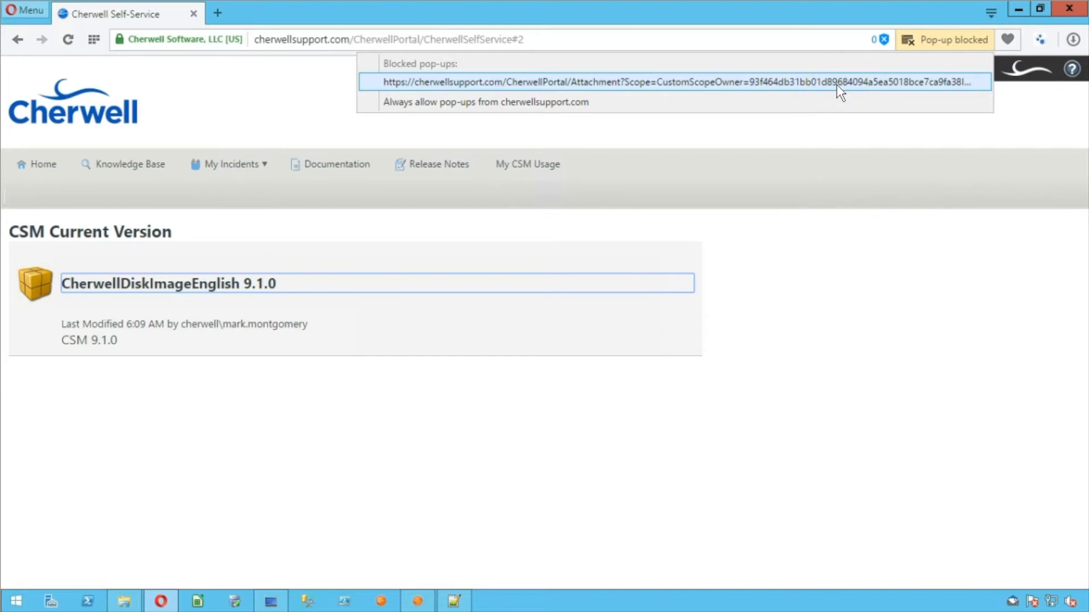
pyautogui.click(723, 80)
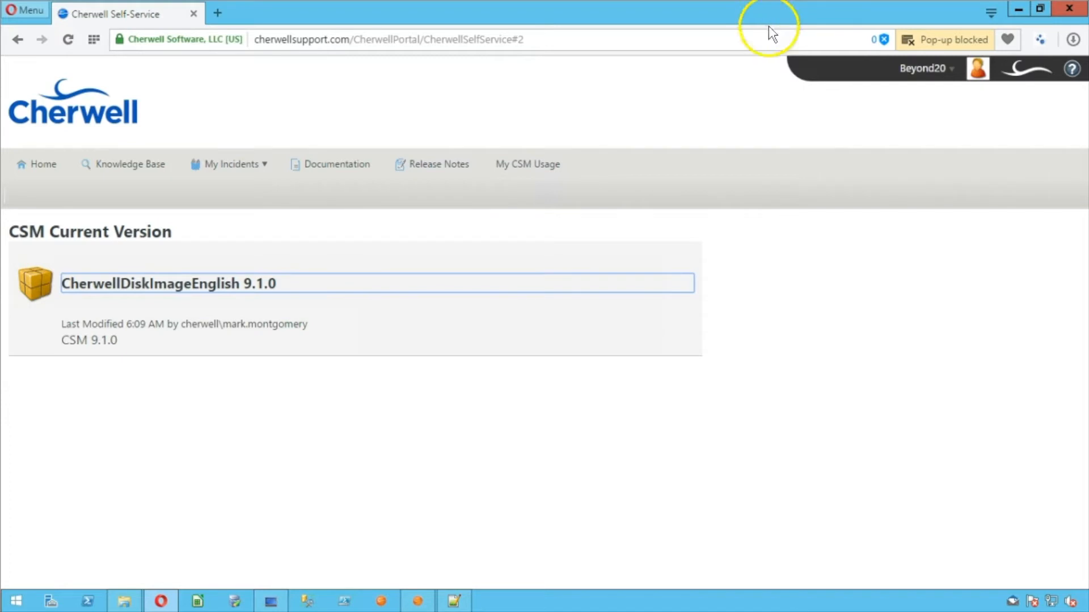
# Close Opera and locate CherwellDiskImage-English 9.1.0.zip in the Downloads folder
pyautogui.click(1067, 8)
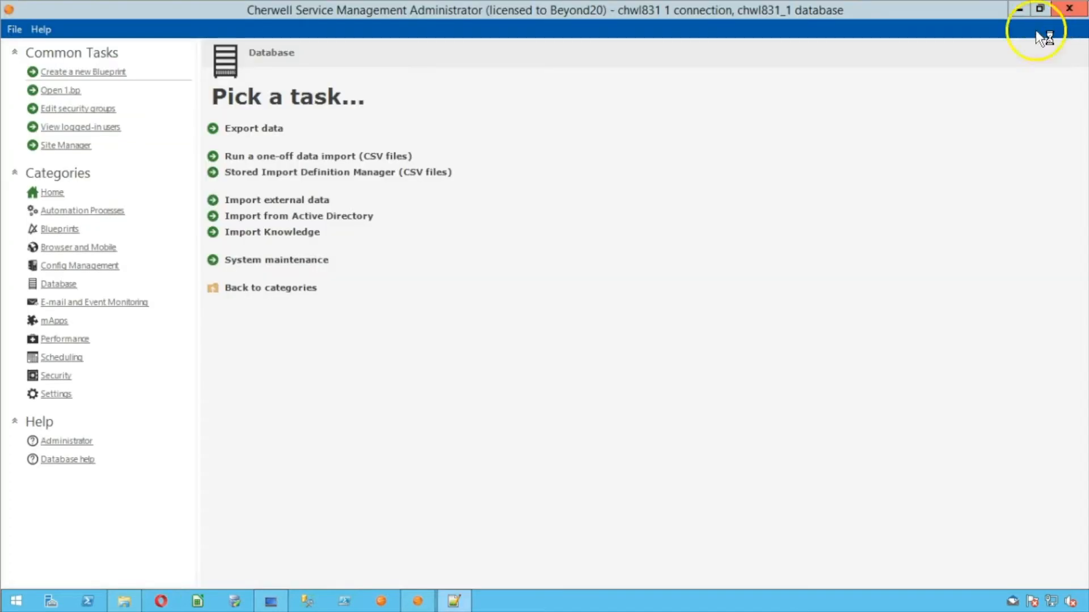
pyautogui.click(124, 602)
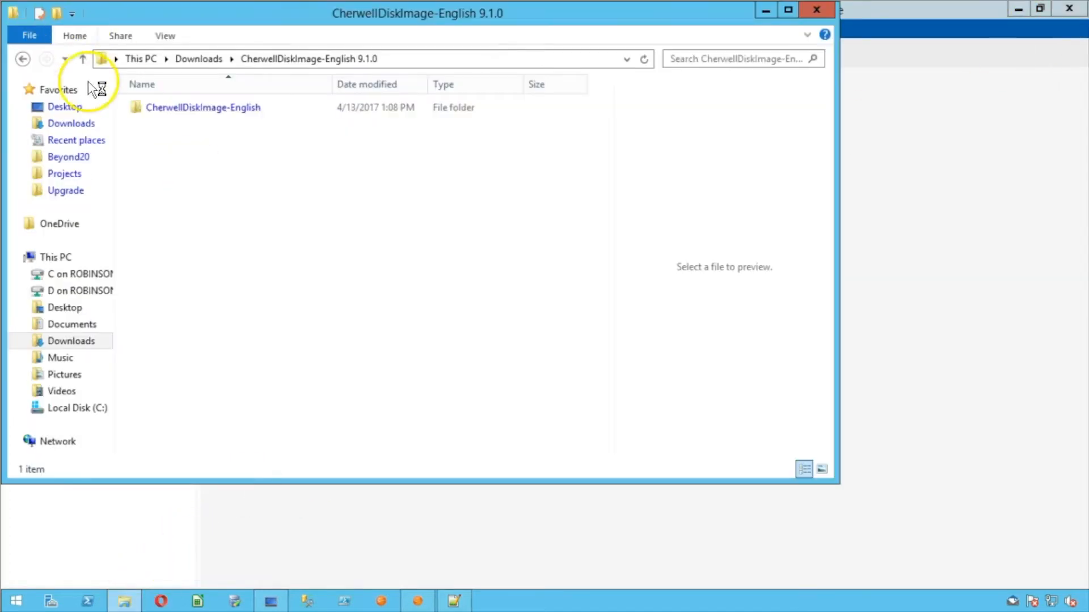
pyautogui.click(183, 60)
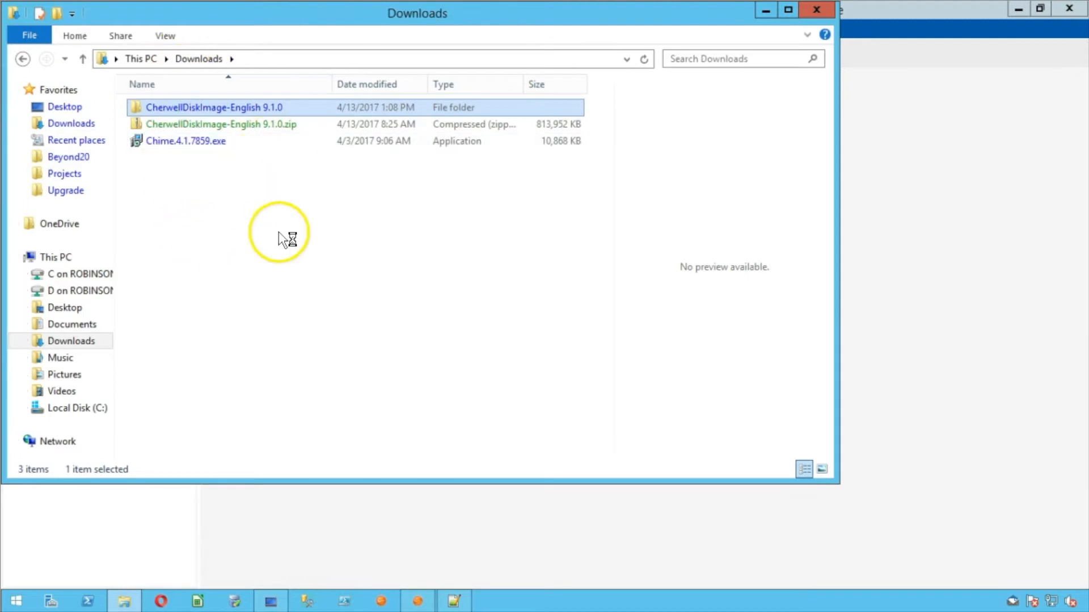
pyautogui.click(261, 122)
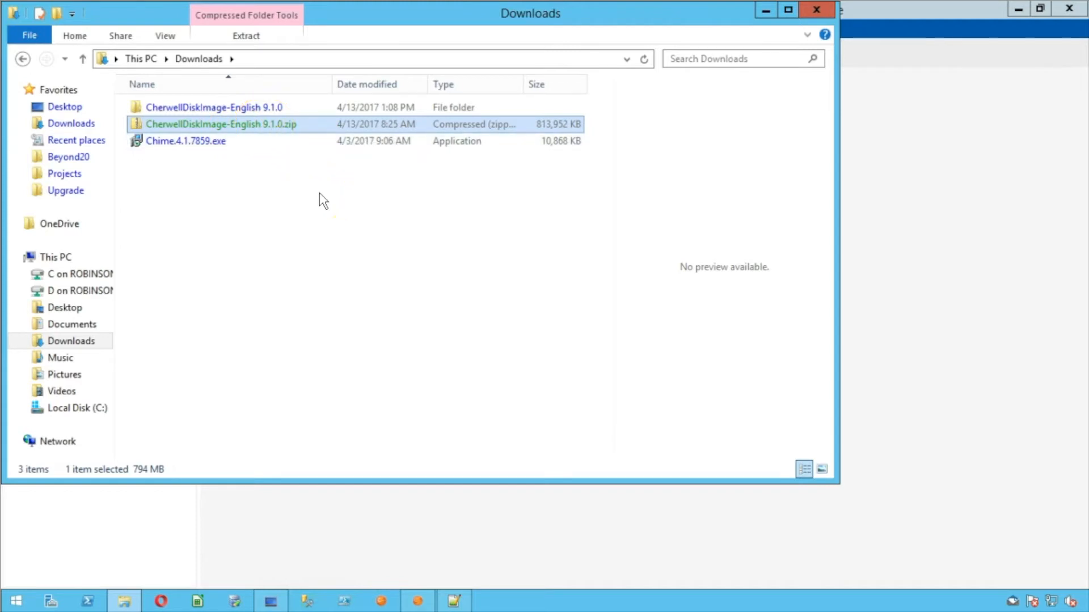
# Open CherwellDiskImage-English 9.1.0 > CherwellDiskImage-English and select the Cherwell_Service_Management installer
pyautogui.click(308, 107)
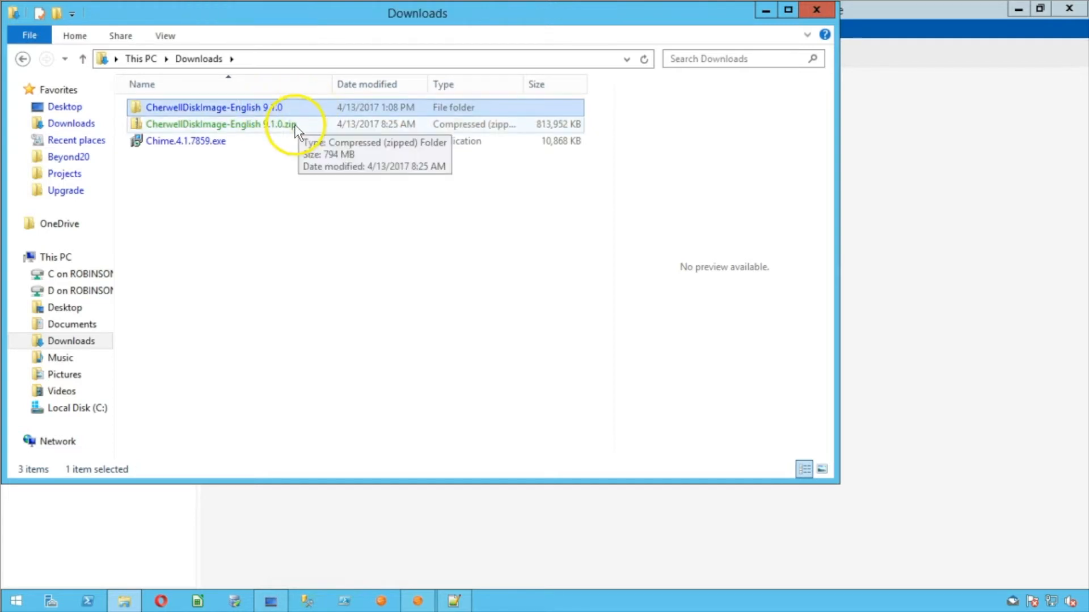
pyautogui.doubleClick(284, 116)
pyautogui.click(283, 115)
pyautogui.doubleClick(272, 113)
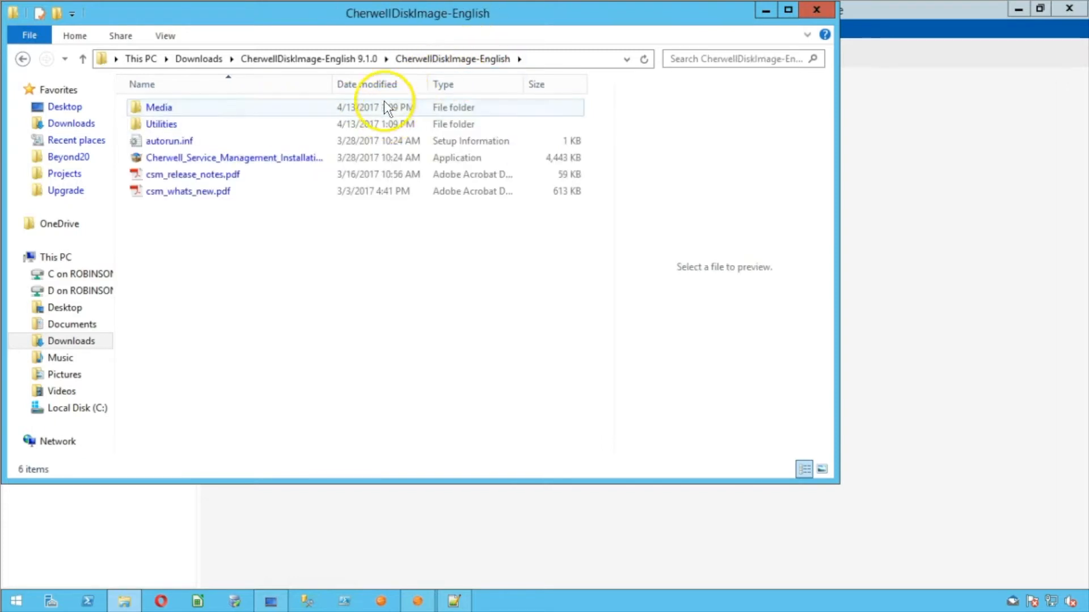
pyautogui.click(249, 158)
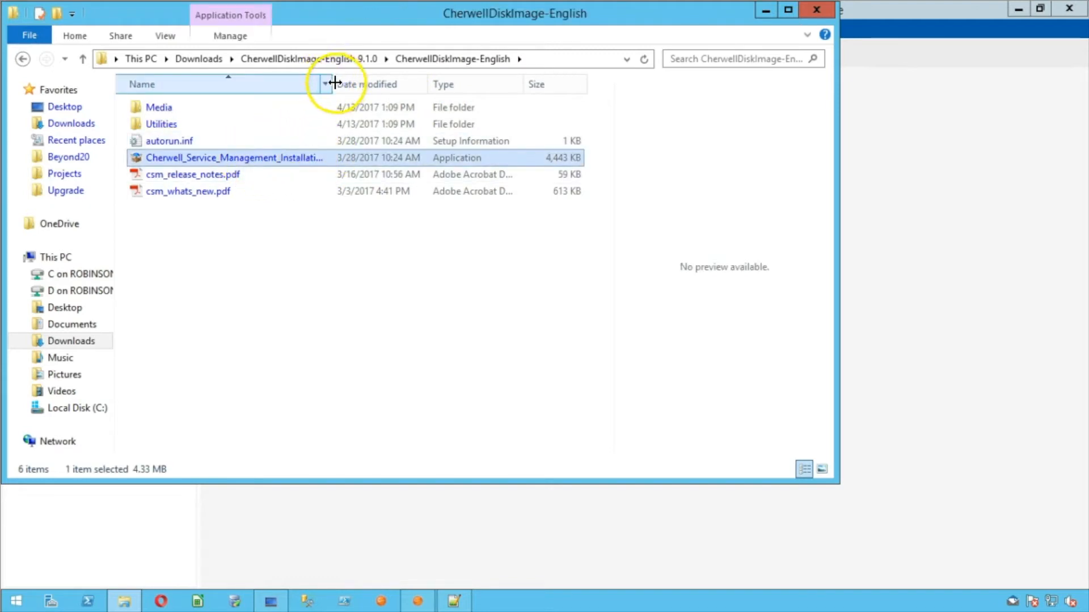
pyautogui.moveTo(335, 84); pyautogui.dragTo(391, 84)
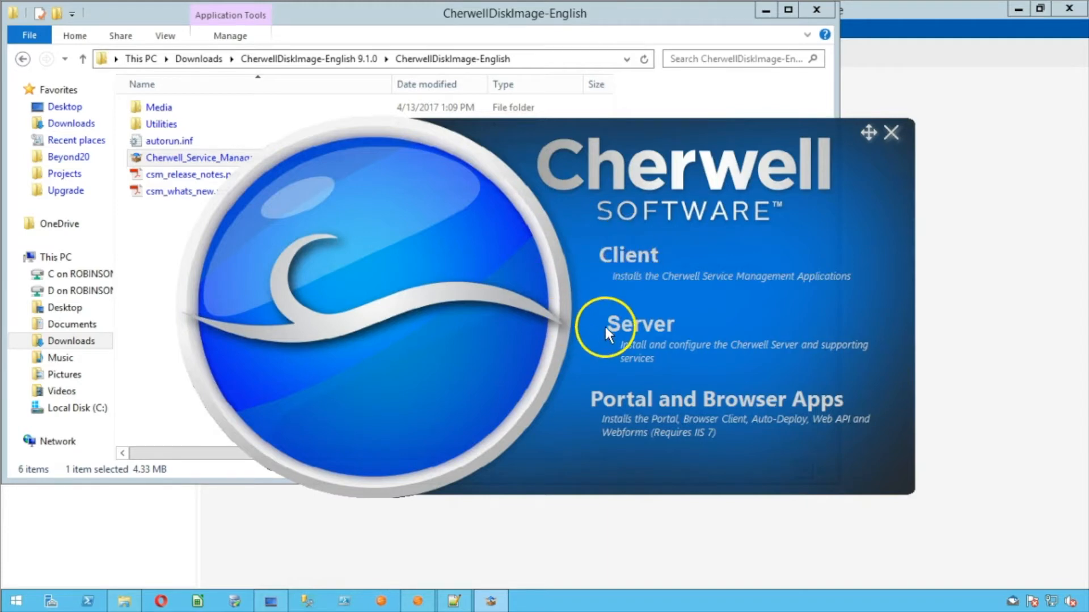
# Install Cherwell Server 9.1.0 with default customer info and folder, all servers, and no data loaded
pyautogui.click(631, 321)
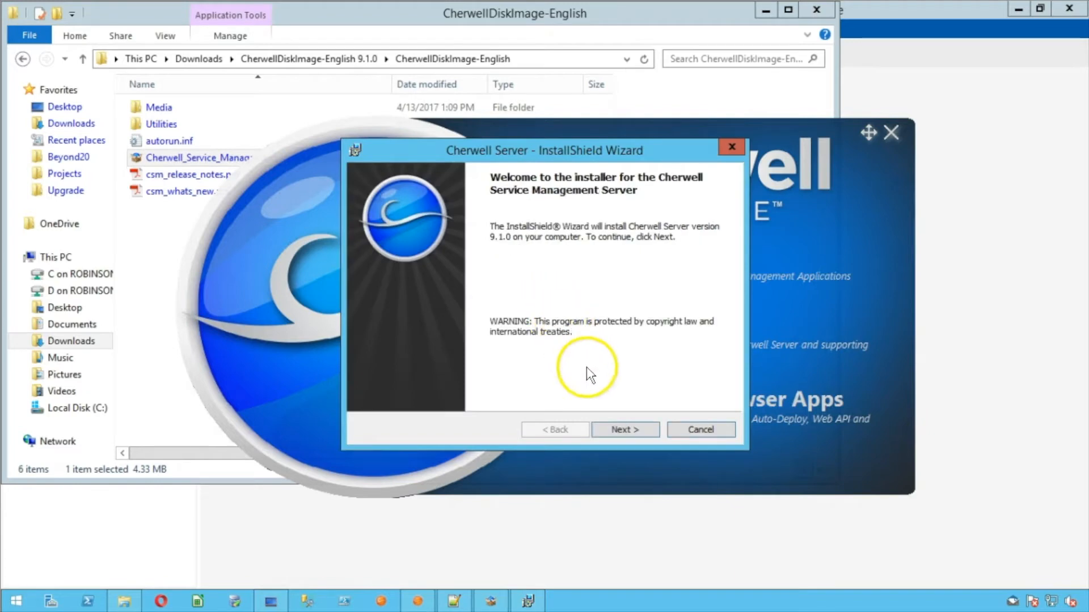
pyautogui.click(601, 427)
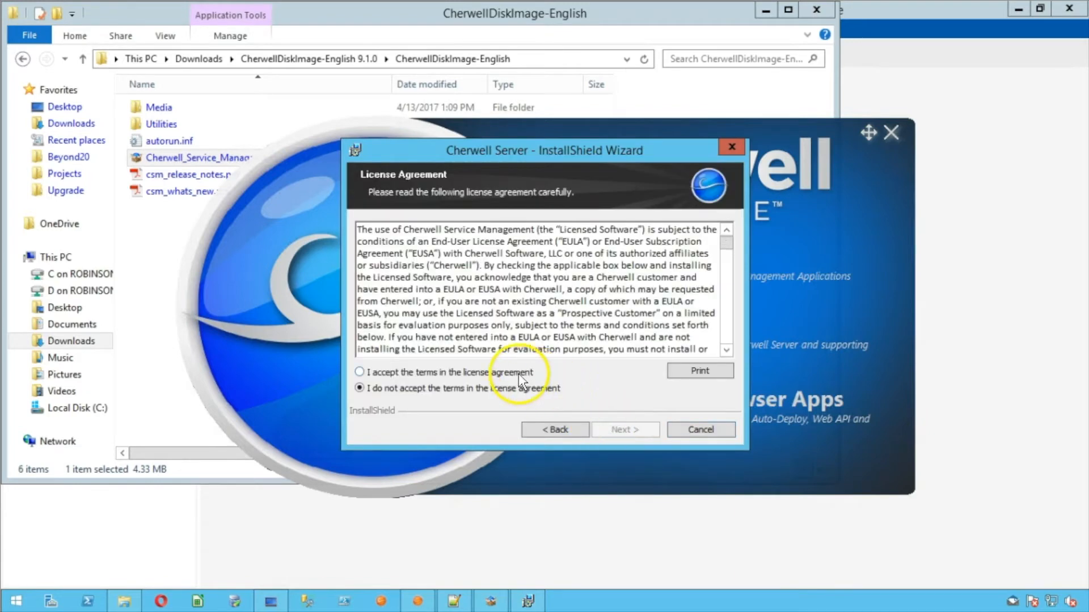
pyautogui.click(526, 373)
pyautogui.click(603, 431)
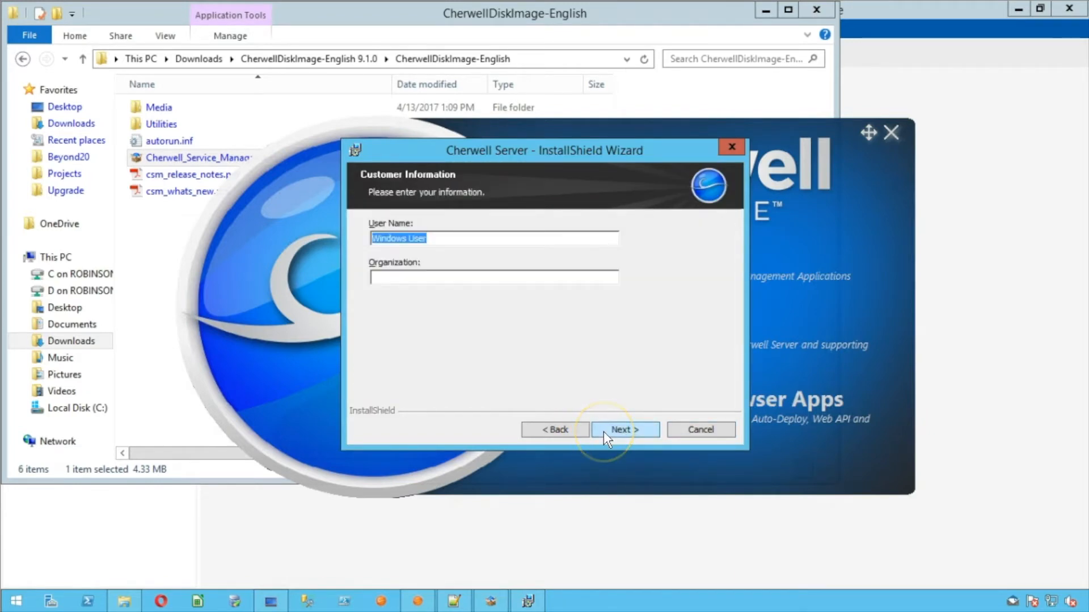
pyautogui.click(603, 431)
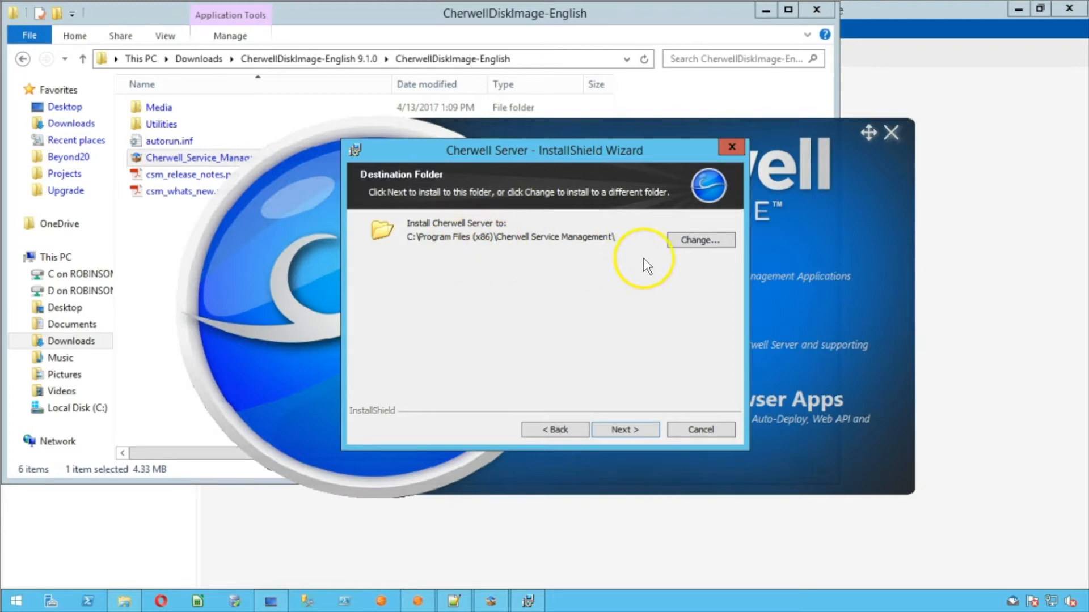
pyautogui.click(624, 428)
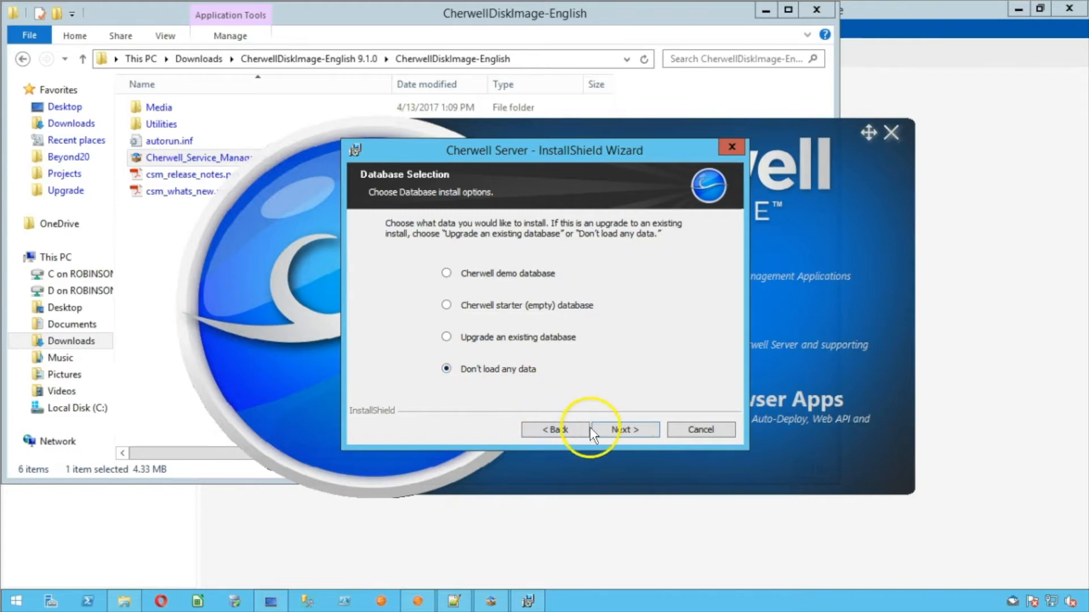
pyautogui.click(615, 430)
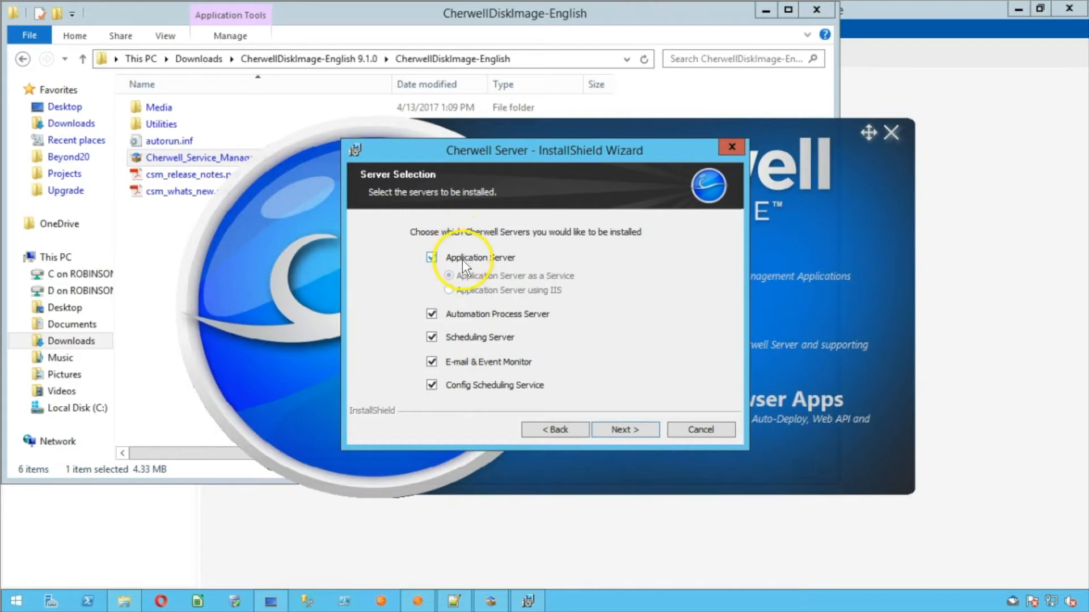
pyautogui.click(618, 429)
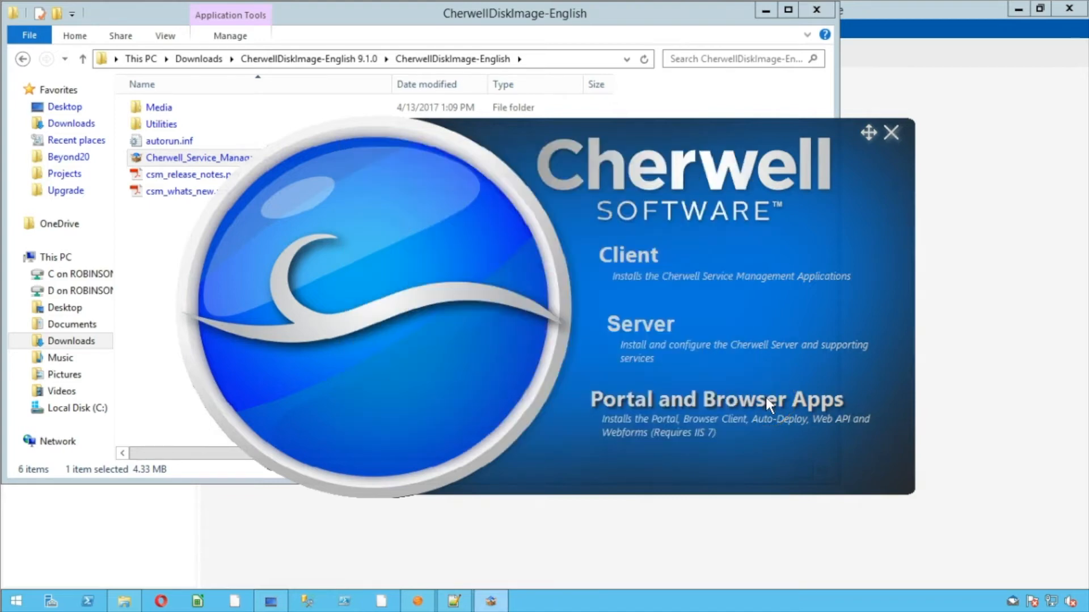
# Start the Portal and Browser Apps installer and accept its licence agreement
pyautogui.click(767, 401)
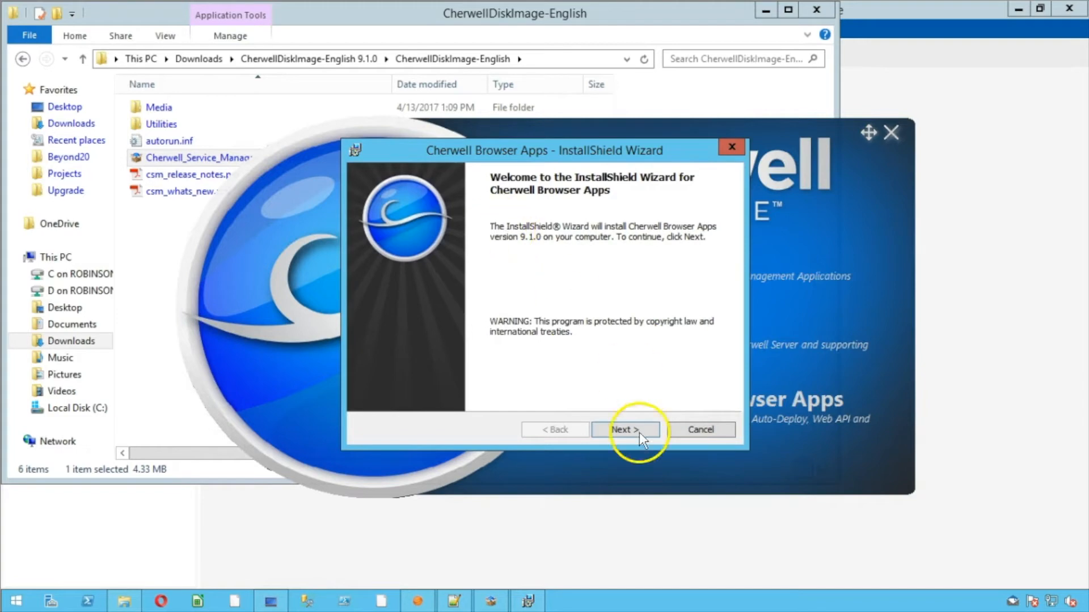
pyautogui.click(618, 432)
pyautogui.click(508, 373)
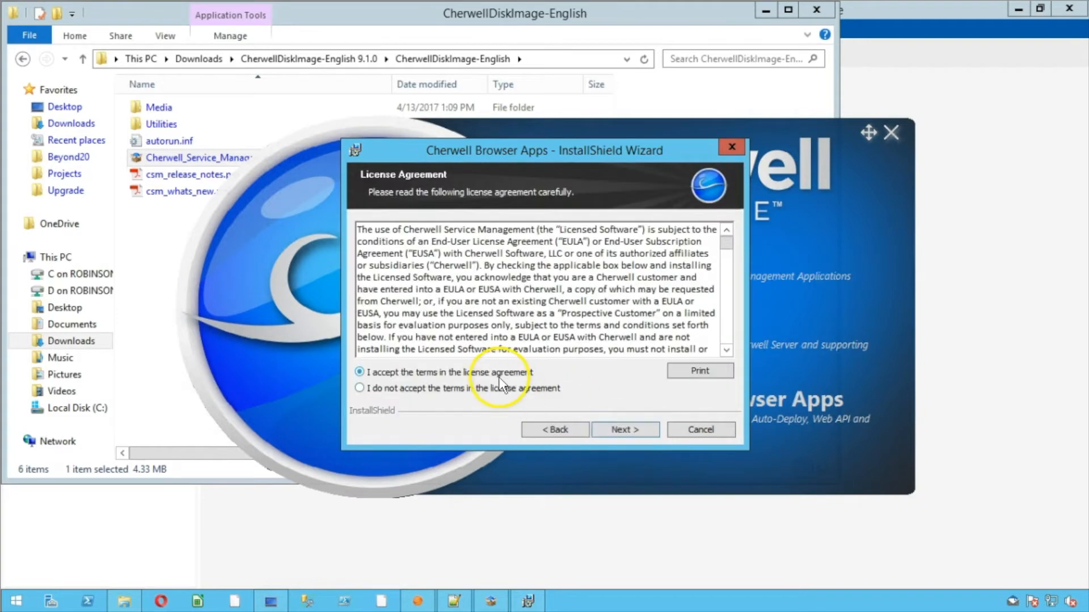
pyautogui.click(600, 430)
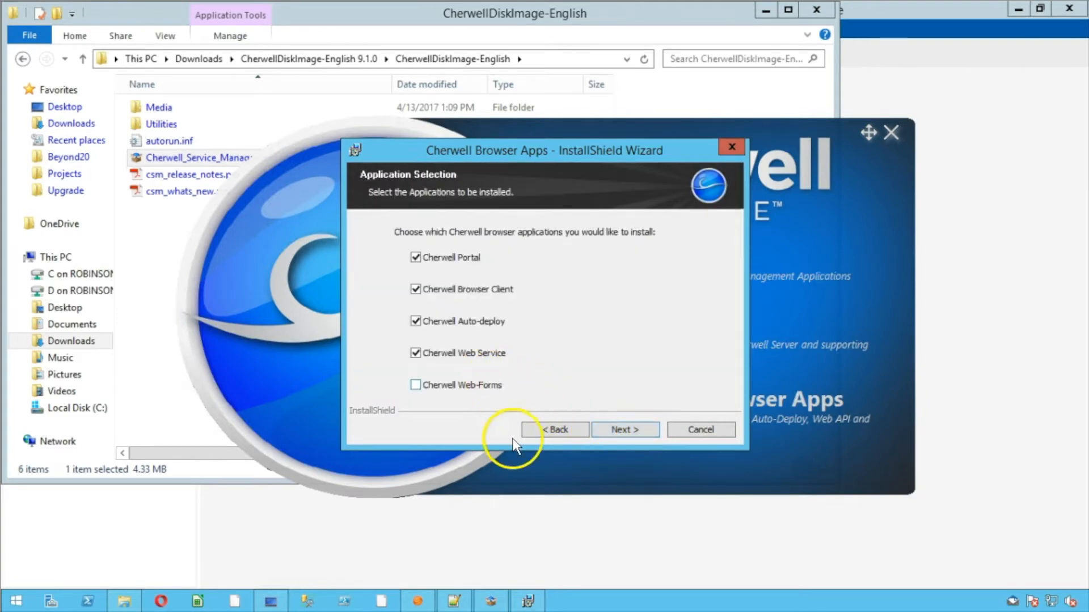
pyautogui.click(531, 429)
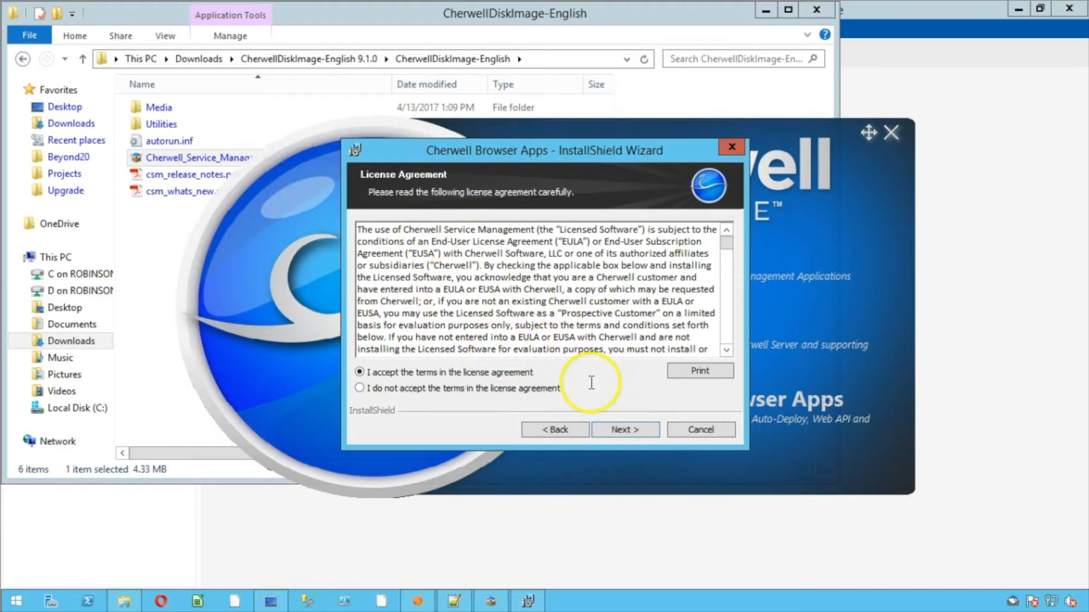
pyautogui.click(621, 430)
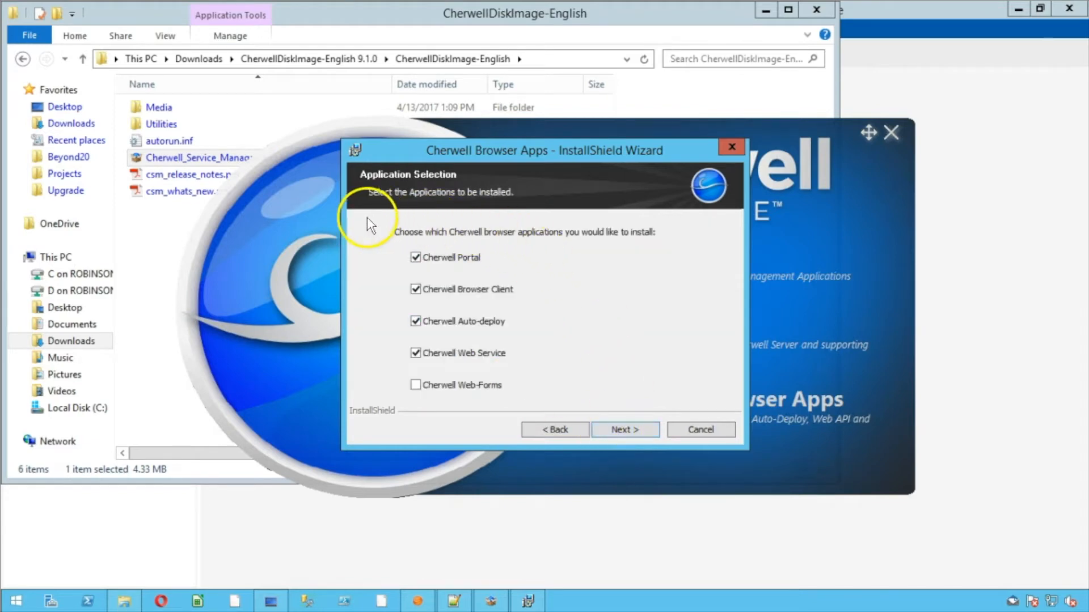
# Select all five browser apps, including Cherwell Web-Forms, and advance to the Auto-deploy downloader step
pyautogui.click(452, 387)
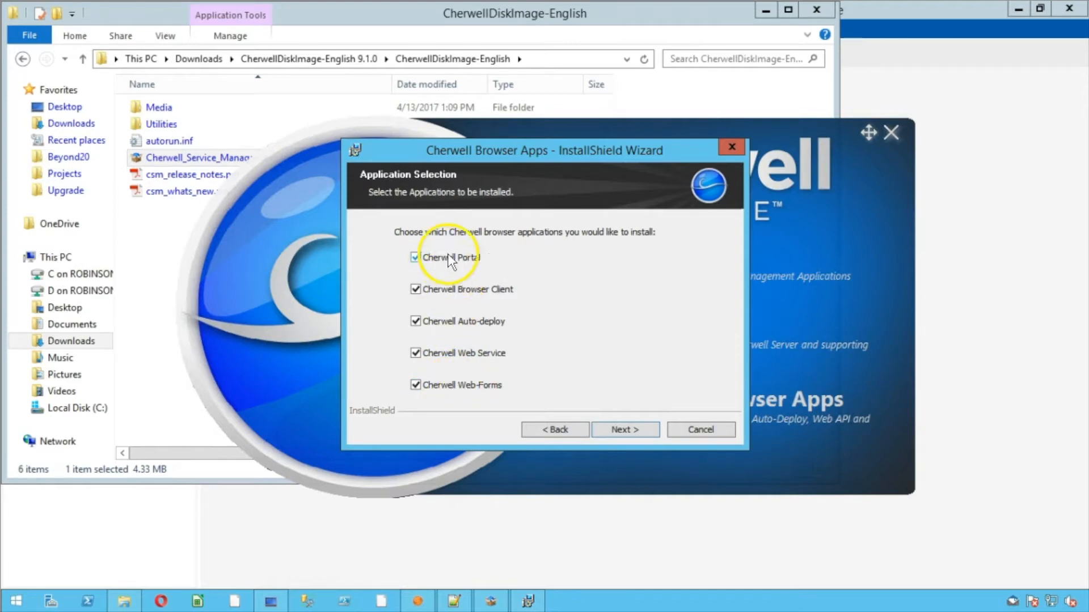
pyautogui.click(462, 385)
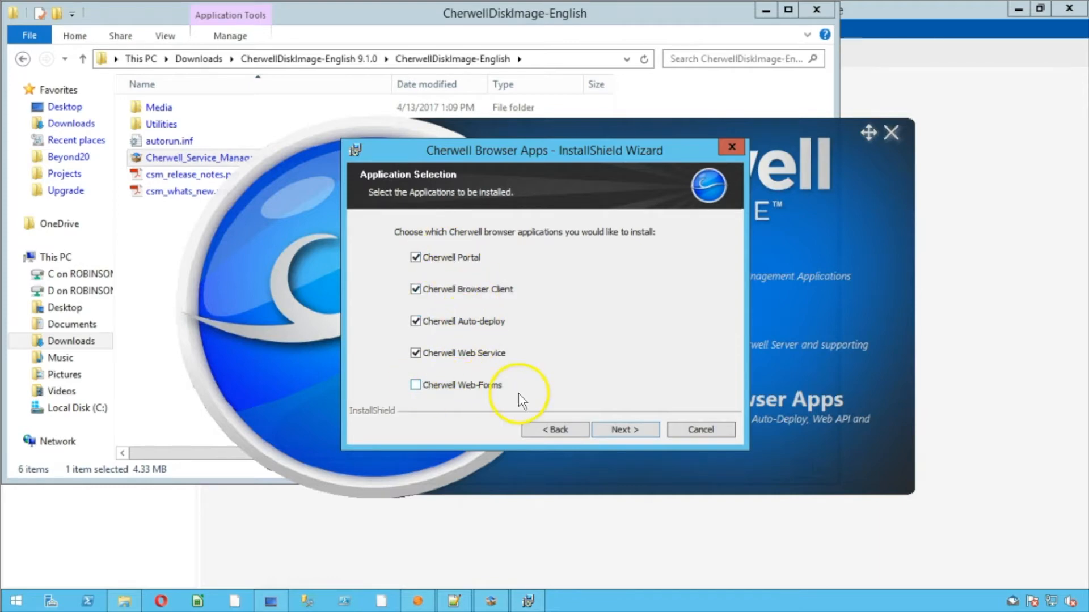
pyautogui.click(464, 384)
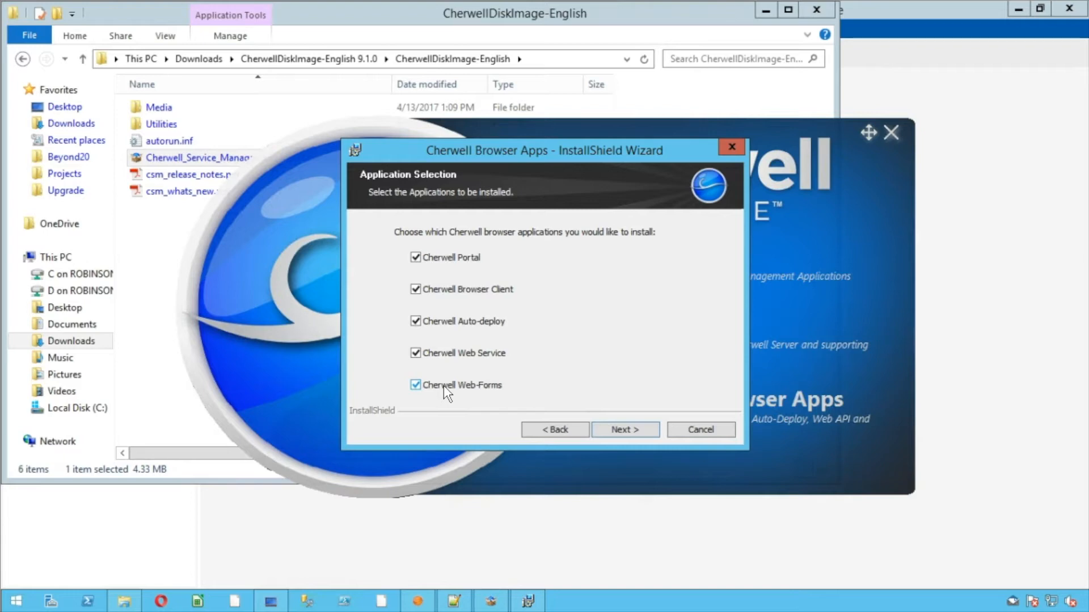
pyautogui.click(624, 430)
pyautogui.click(638, 428)
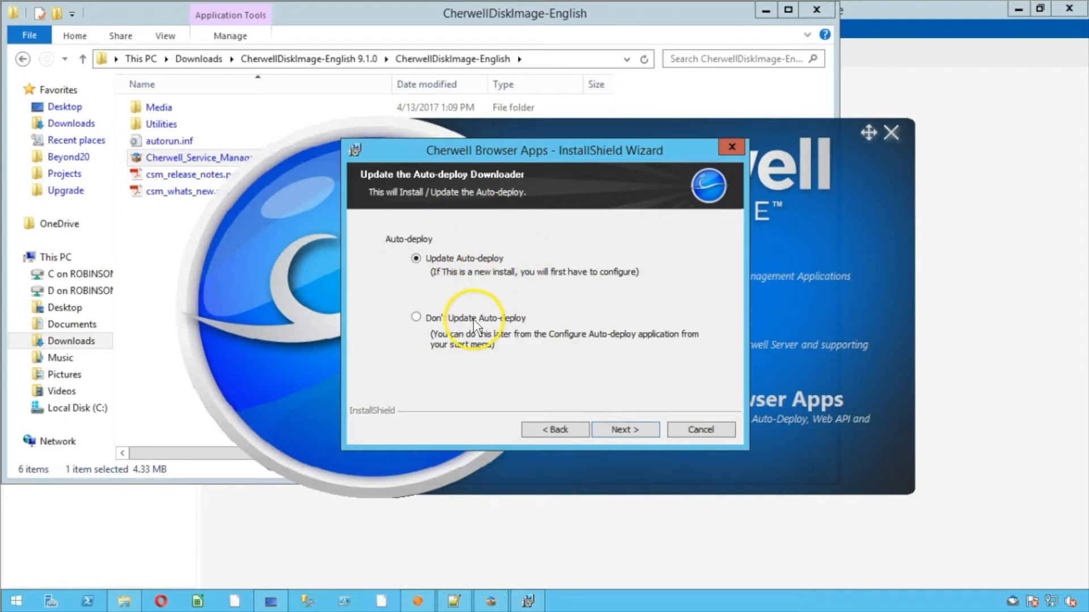
# Install the browser apps to the default Program Files (x86) folder without updating Auto-deploy, then close the launcher
pyautogui.click(420, 316)
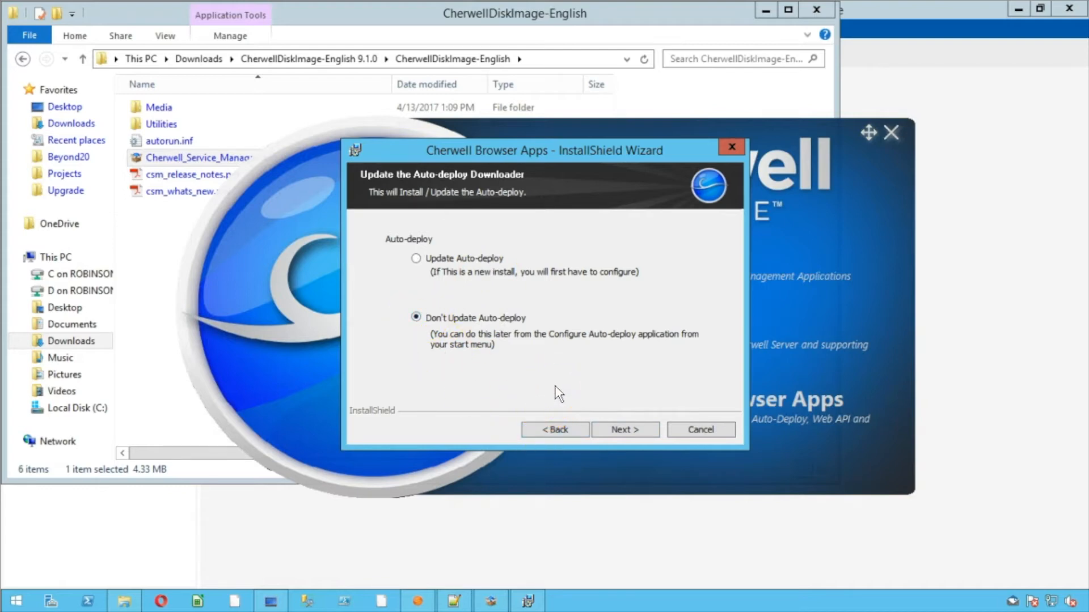
pyautogui.click(604, 429)
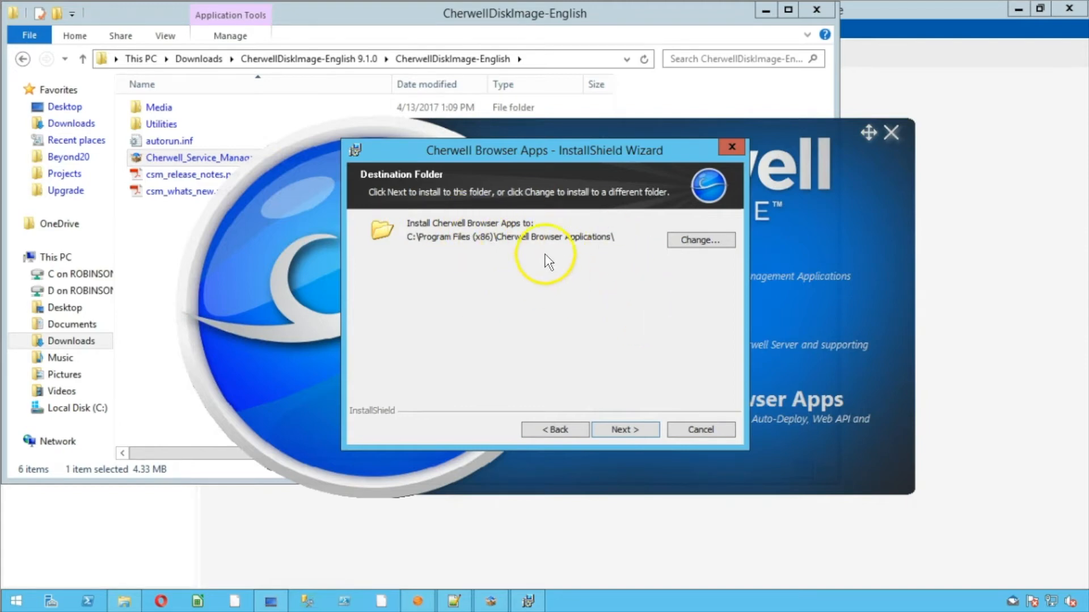
pyautogui.click(630, 429)
pyautogui.click(629, 428)
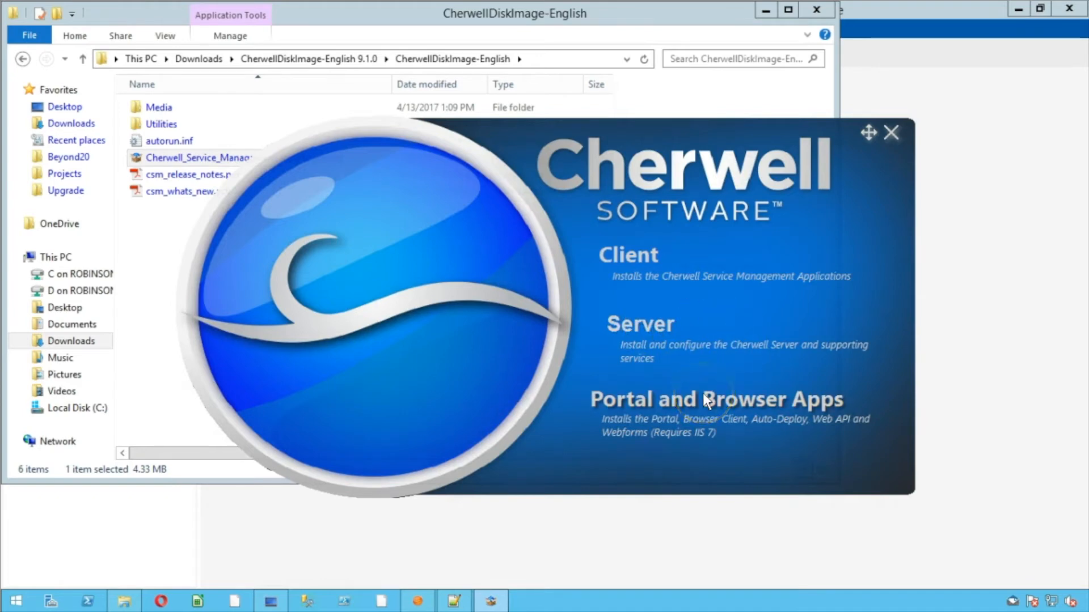
pyautogui.click(892, 132)
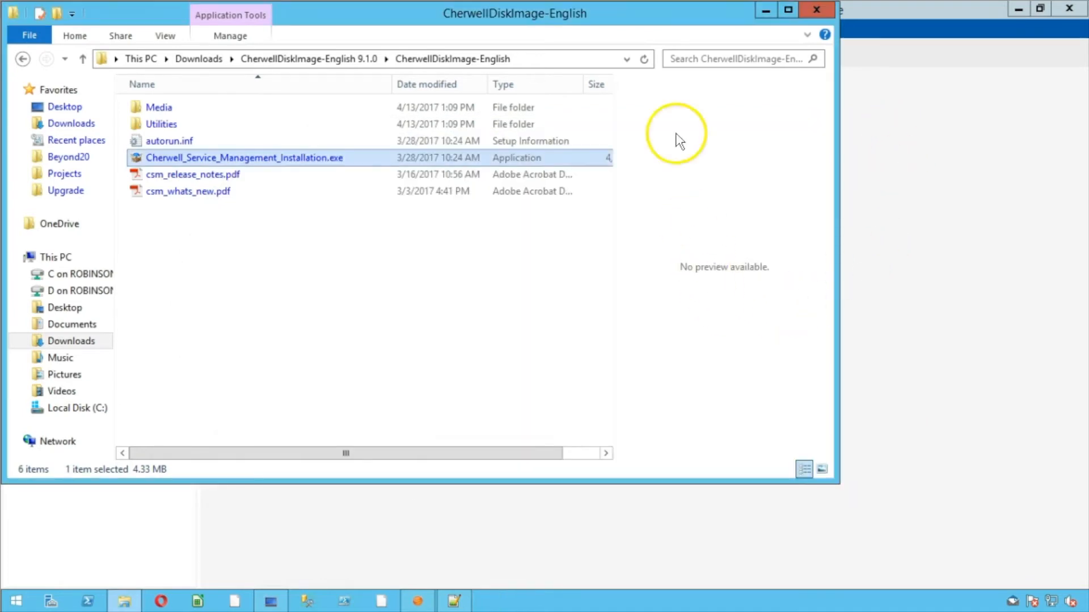
# Close Explorer, decline reloading Web.config, MyBusOb.config, WebFormStyles.css and Portal web.config, then minimize Notepad++
pyautogui.click(816, 10)
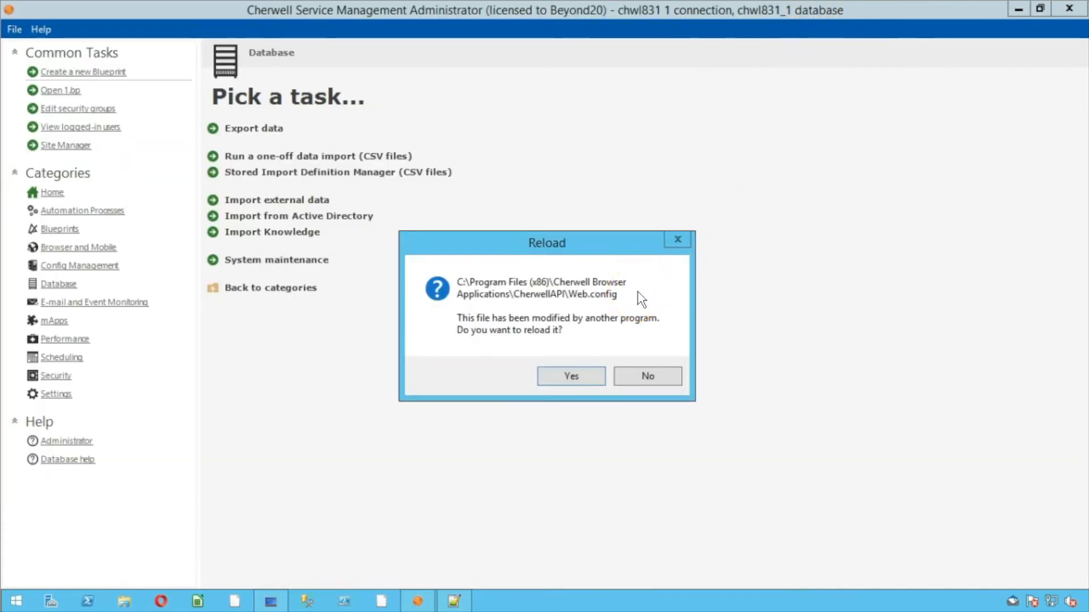
pyautogui.click(642, 376)
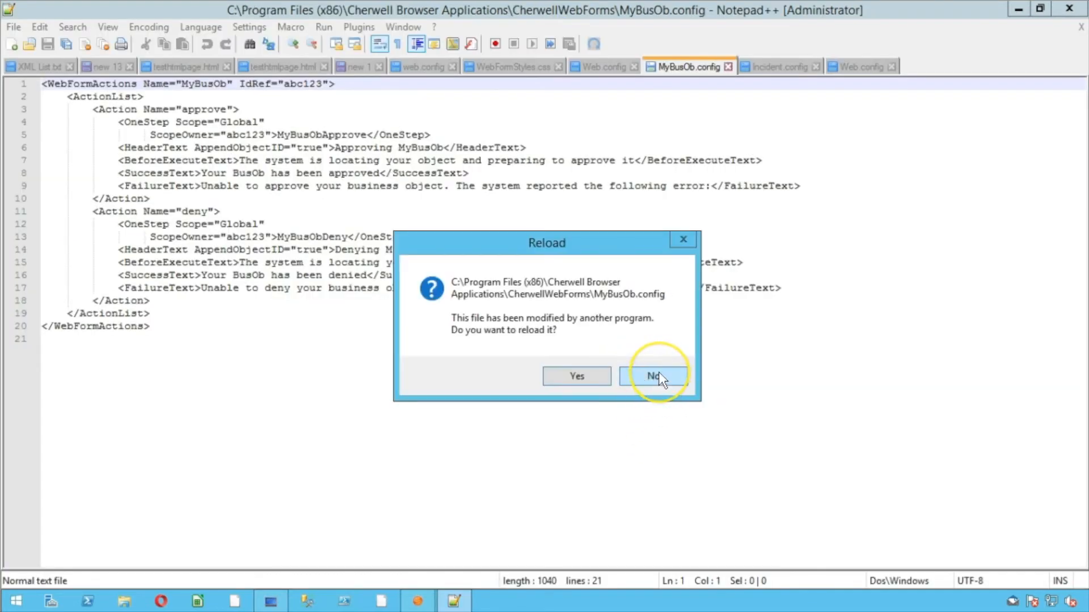
pyautogui.click(658, 376)
pyautogui.click(658, 375)
pyautogui.click(679, 381)
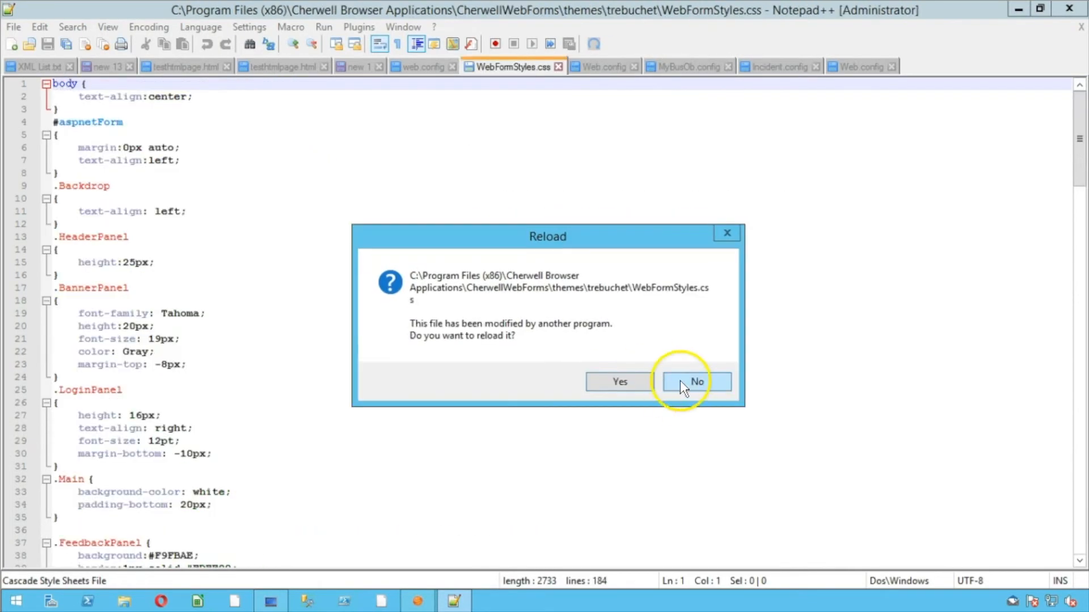
pyautogui.click(679, 380)
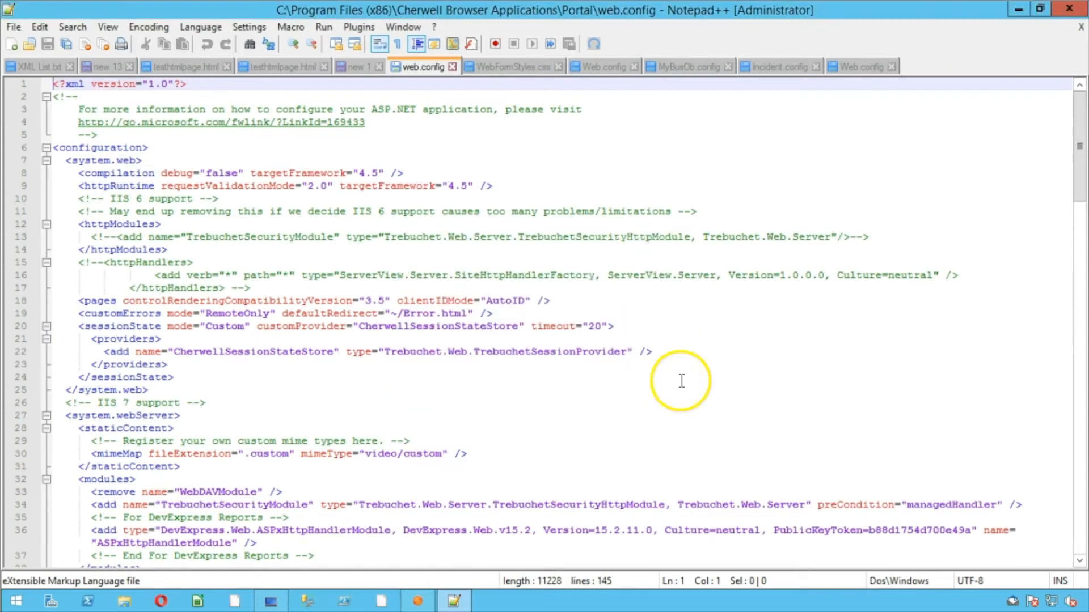
pyautogui.click(1016, 9)
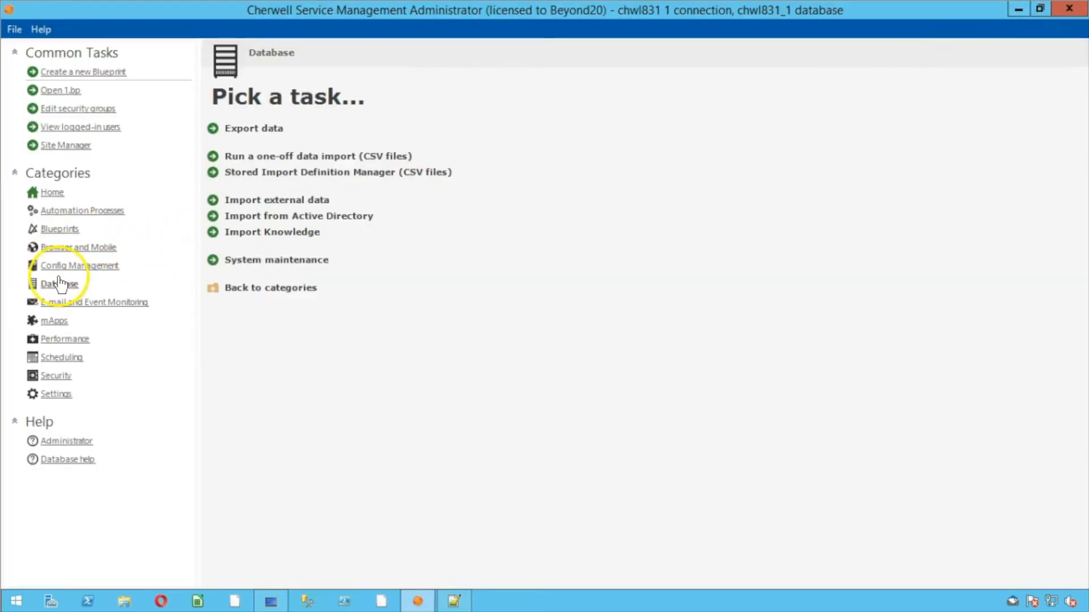
# Open the E-mail and Event Monitoring Manager and review its Options menu for importing monitor settings
pyautogui.click(71, 306)
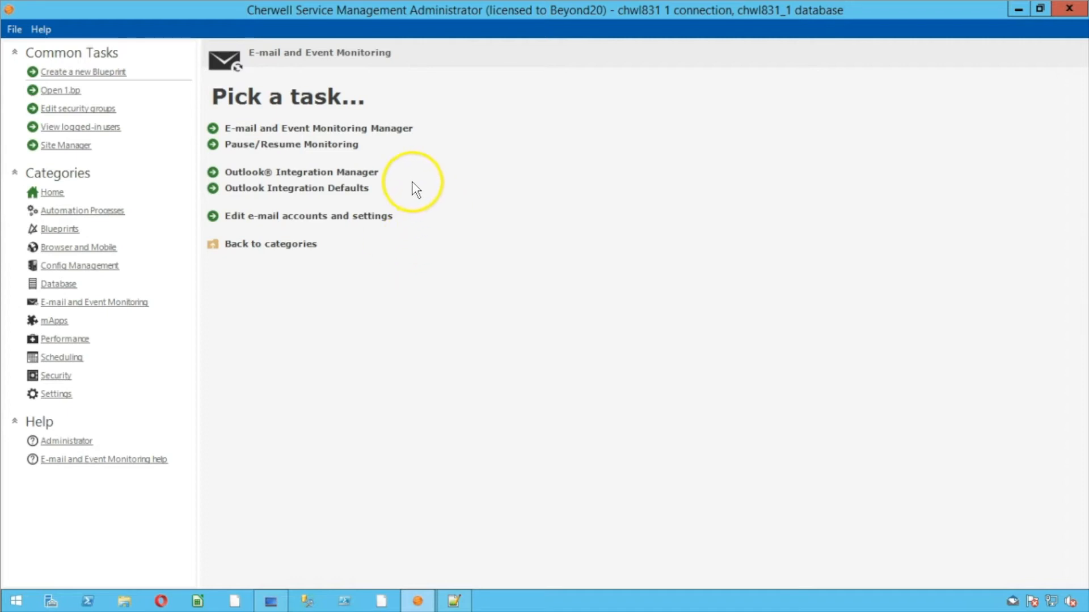
pyautogui.click(372, 128)
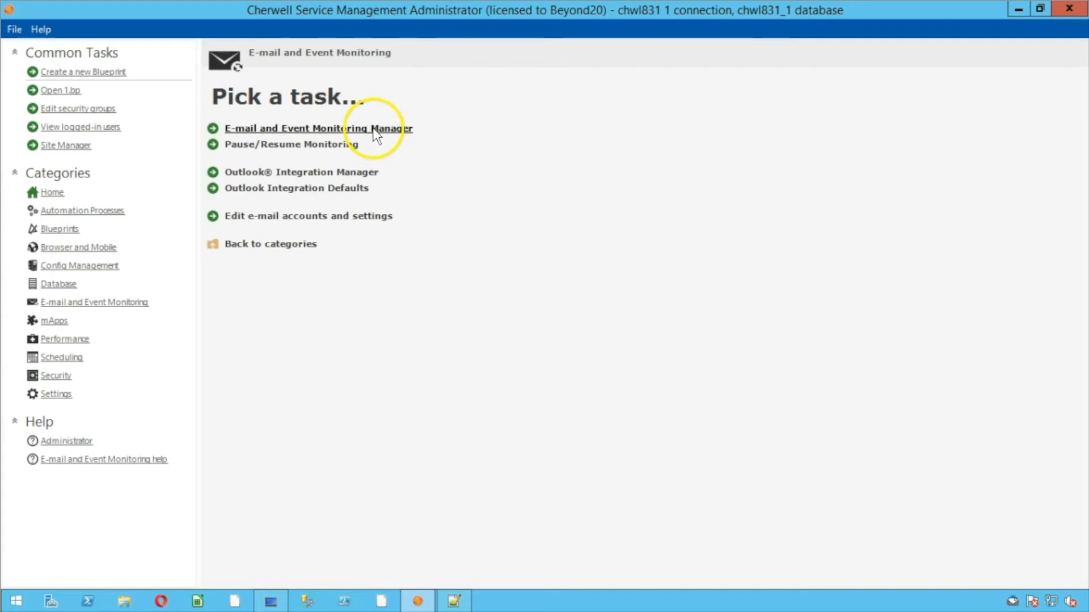
pyautogui.moveTo(516, 172); pyautogui.dragTo(672, 118)
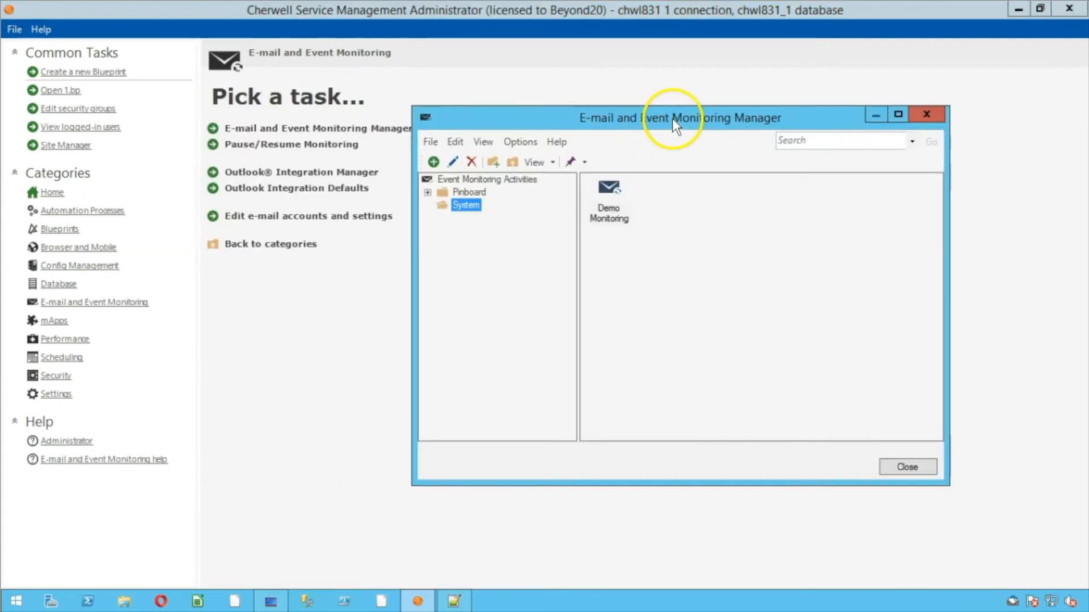
pyautogui.click(522, 140)
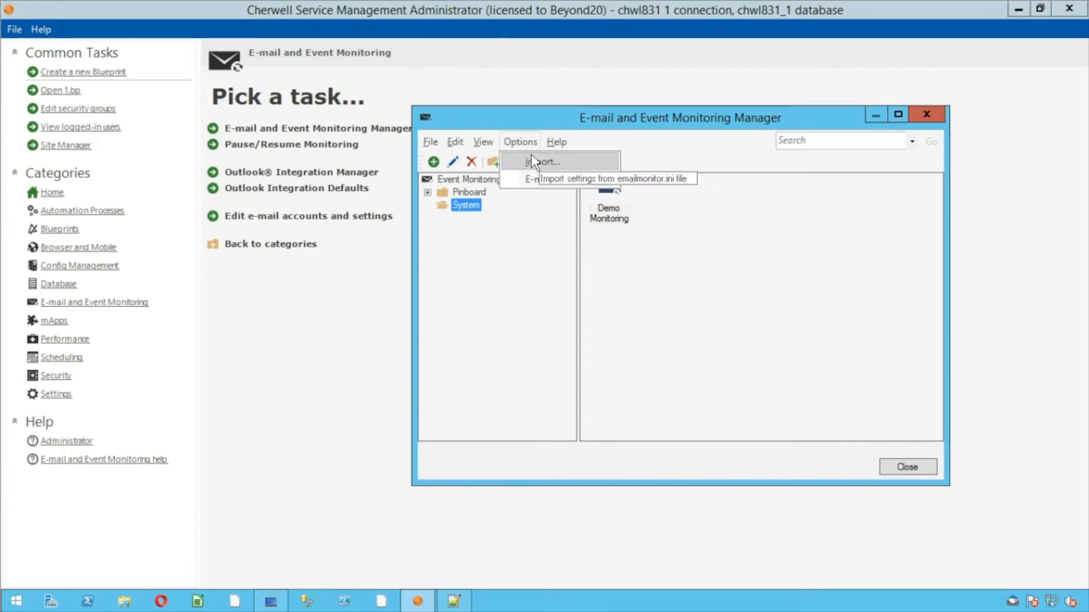
pyautogui.click(543, 162)
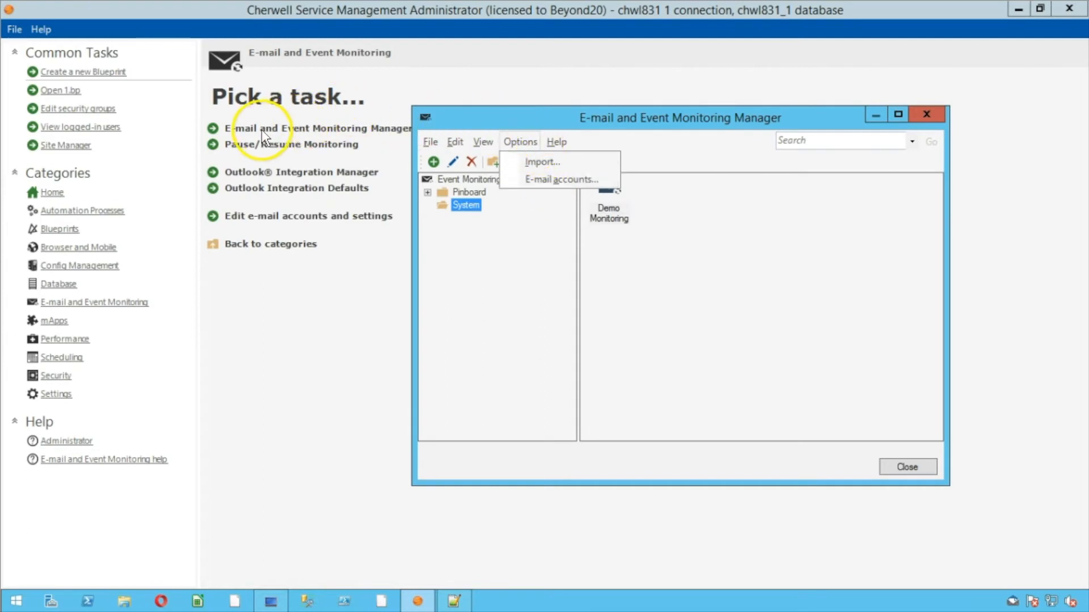
pyautogui.click(461, 120)
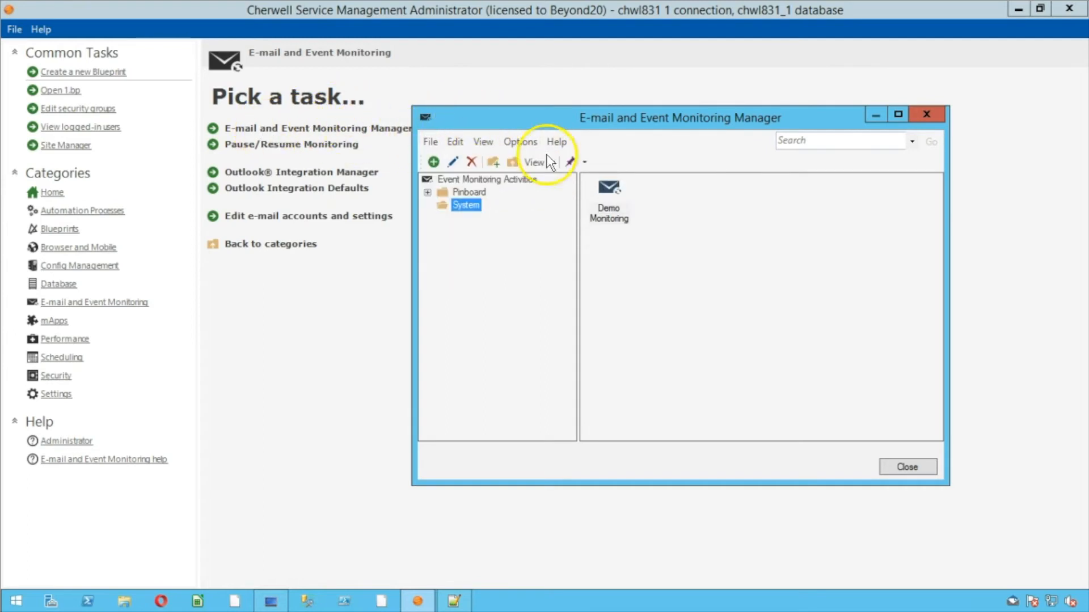
# Check the File actions for Demo Monitoring, close the manager, and open E-mail Options
pyautogui.click(626, 211)
pyautogui.click(431, 143)
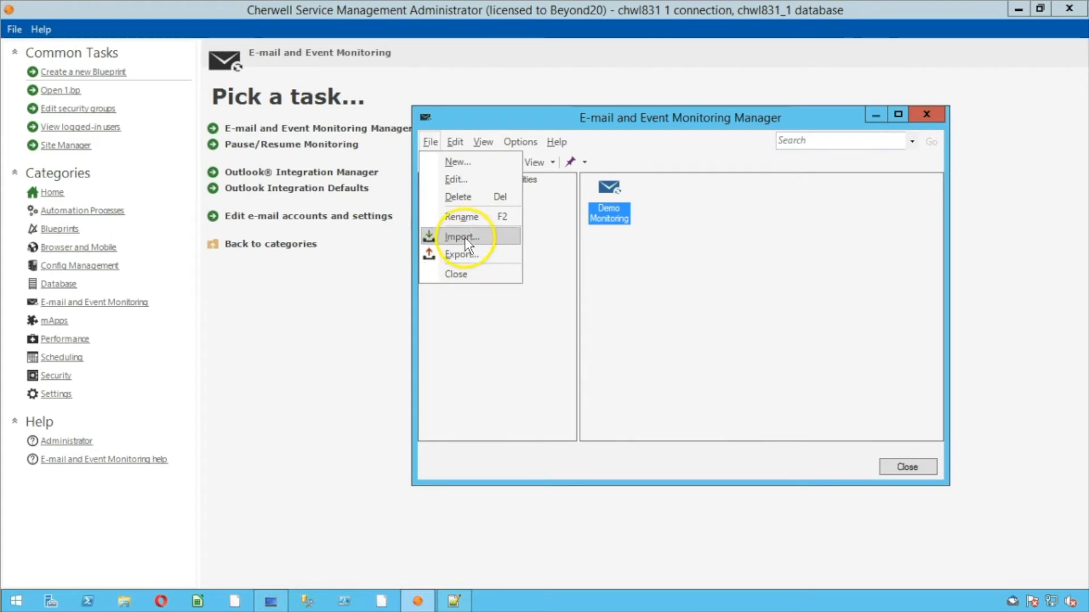
pyautogui.click(641, 280)
pyautogui.click(661, 279)
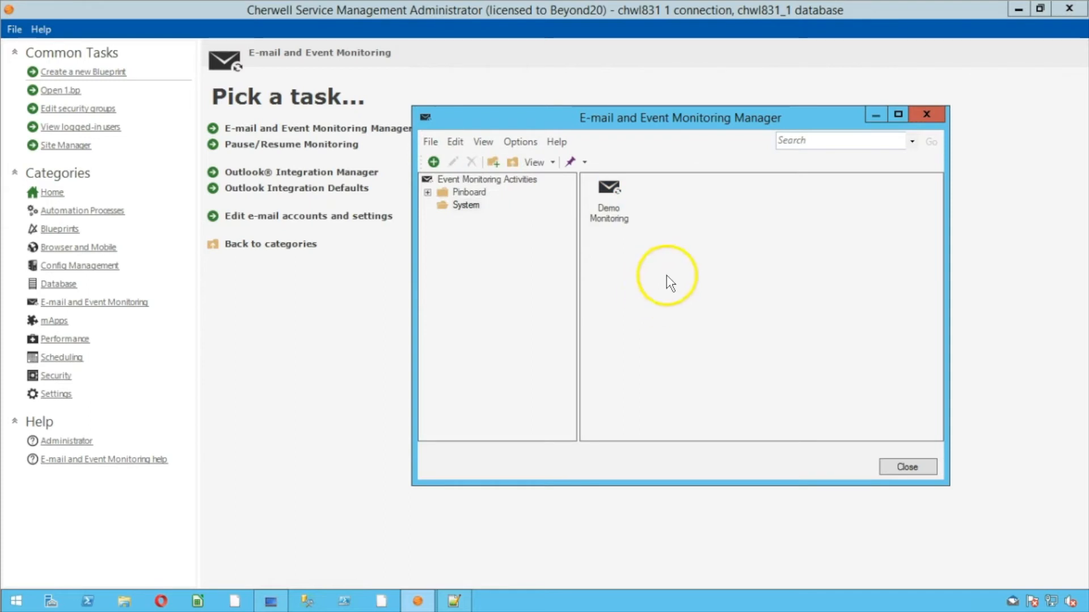
pyautogui.click(925, 114)
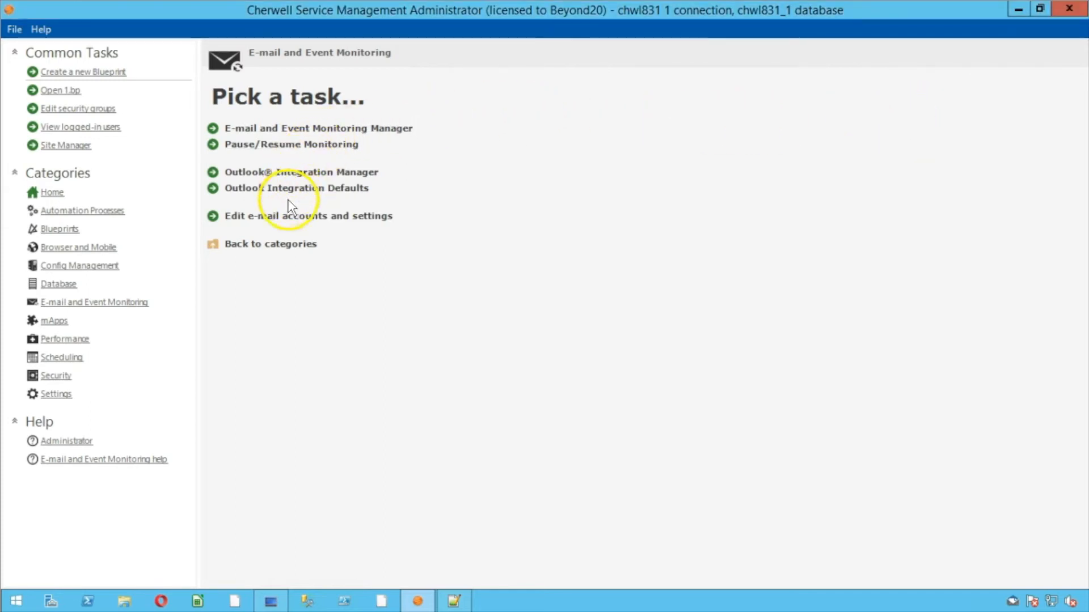
pyautogui.click(285, 214)
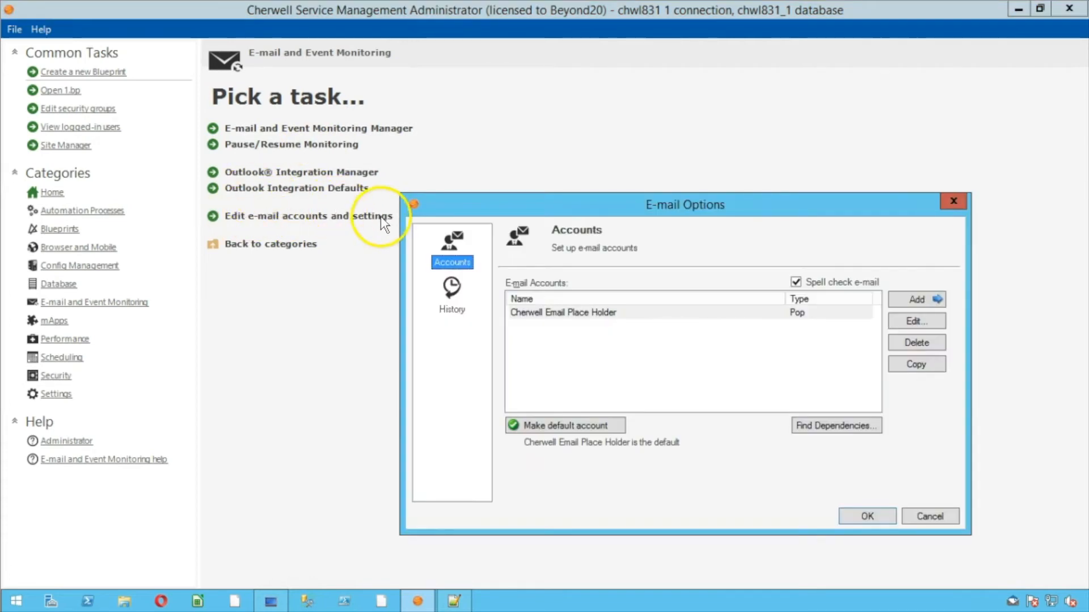
# Select the Cherwell Email Place Holder account in E-mail Options, then close it unchanged
pyautogui.moveTo(522, 97); pyautogui.dragTo(520, 97)
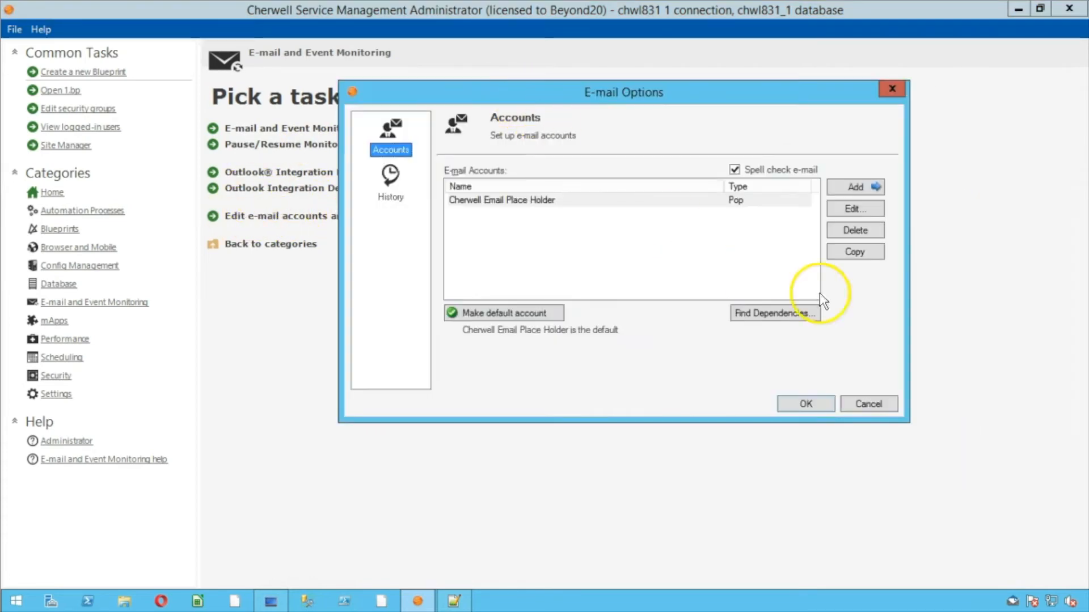
pyautogui.click(464, 210)
pyautogui.click(463, 202)
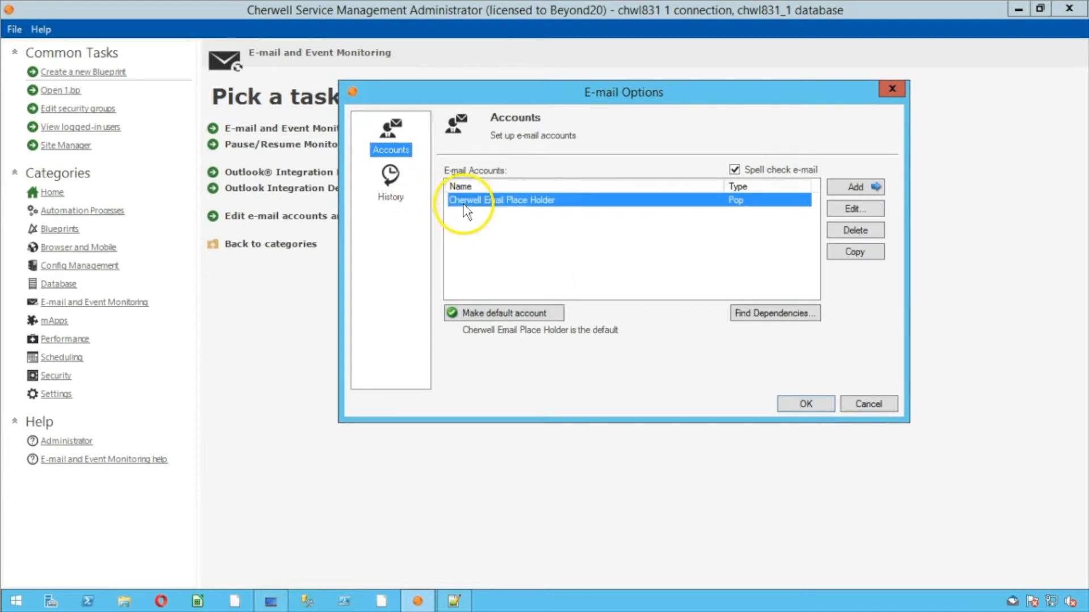
pyautogui.click(861, 398)
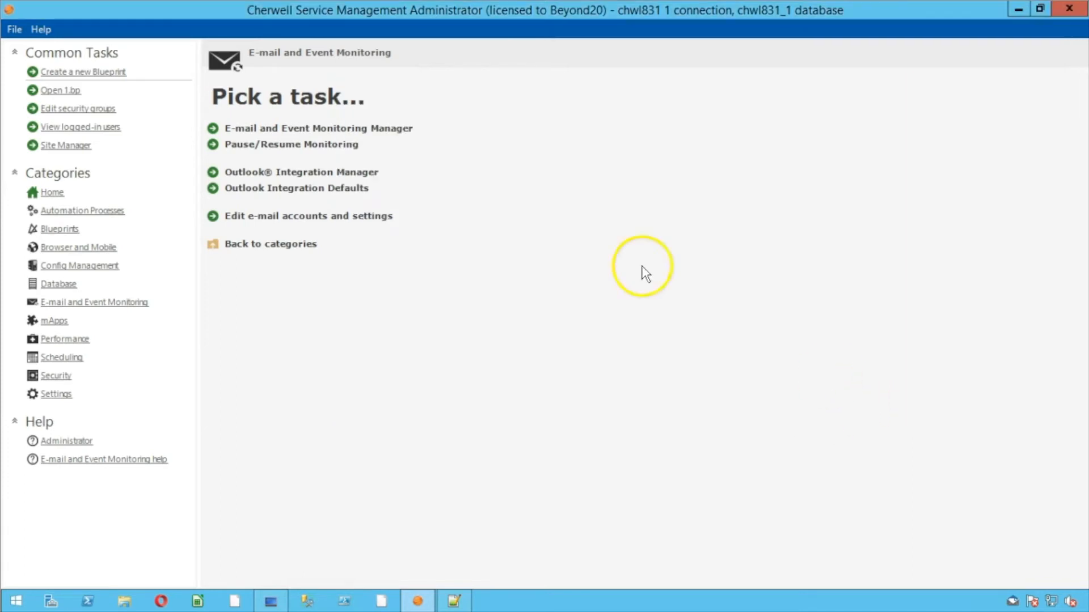
# Reopen the manager's e-mail accounts list, check export options for Cherwell Email Place Holder, then close both windows
pyautogui.click(396, 132)
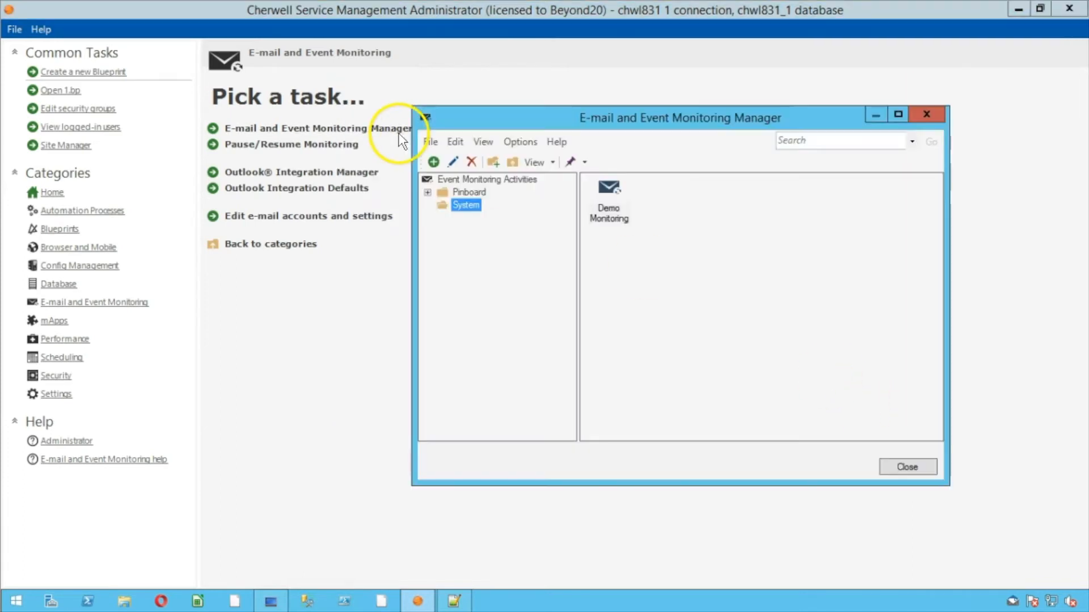
pyautogui.click(514, 141)
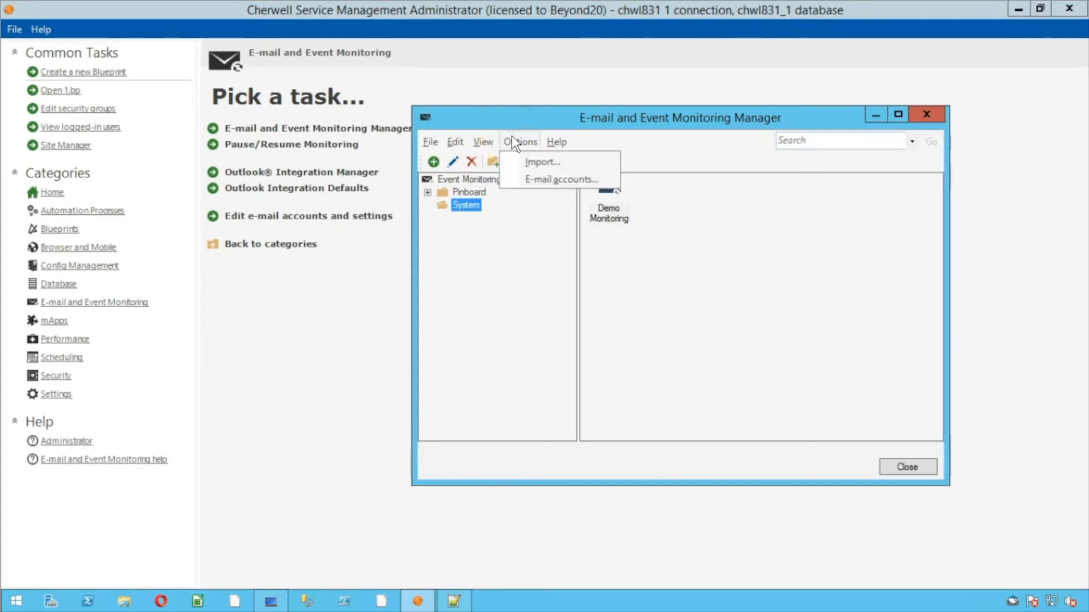
pyautogui.moveTo(556, 143)
pyautogui.moveTo(517, 142)
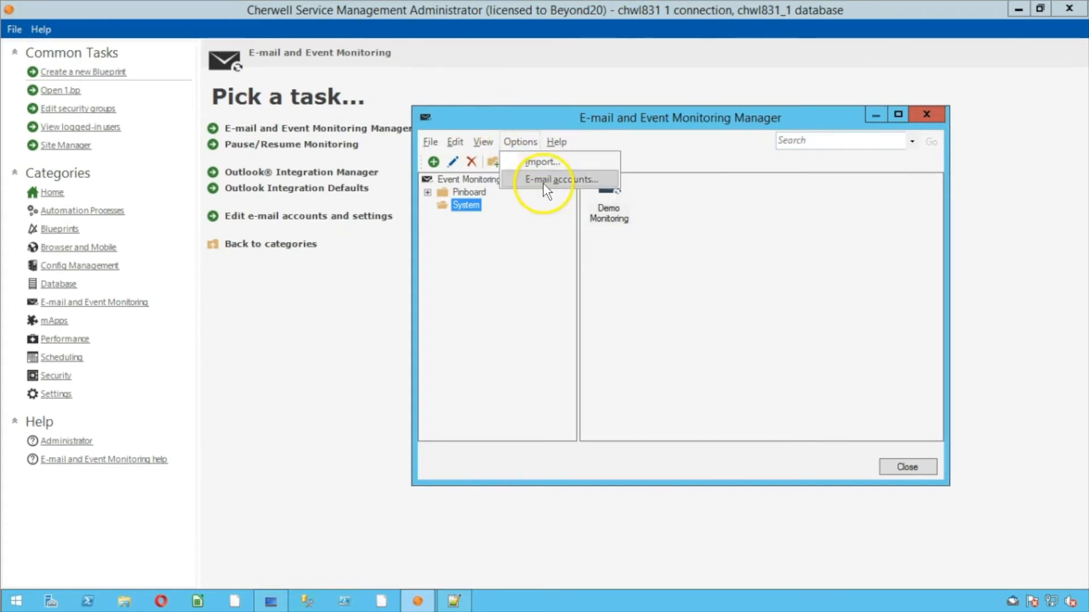
pyautogui.click(544, 179)
pyautogui.moveTo(494, 164); pyautogui.dragTo(641, 99)
pyautogui.click(492, 169)
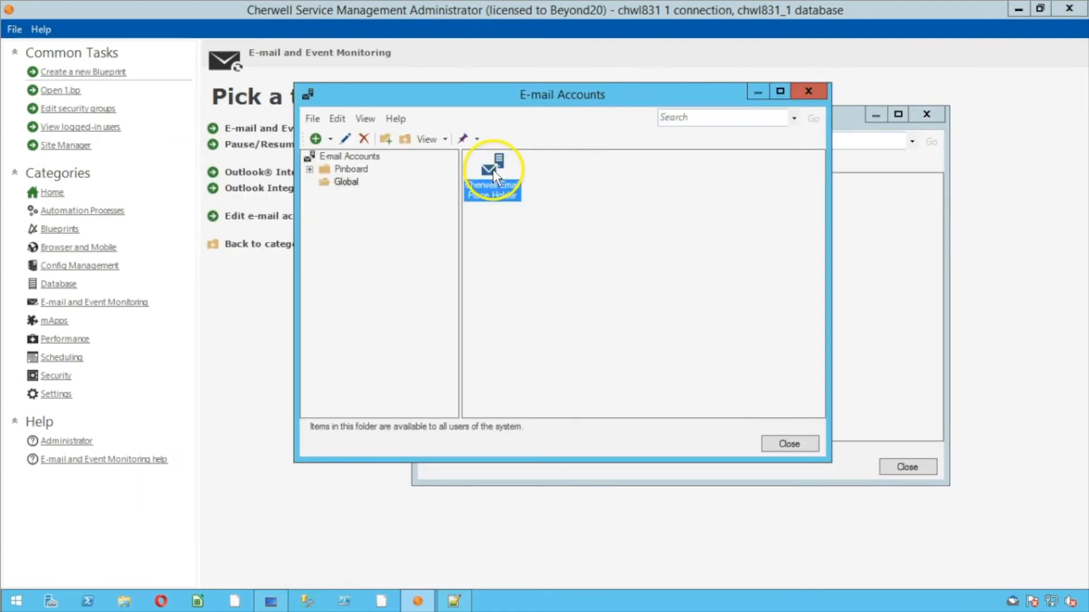
pyautogui.click(313, 118)
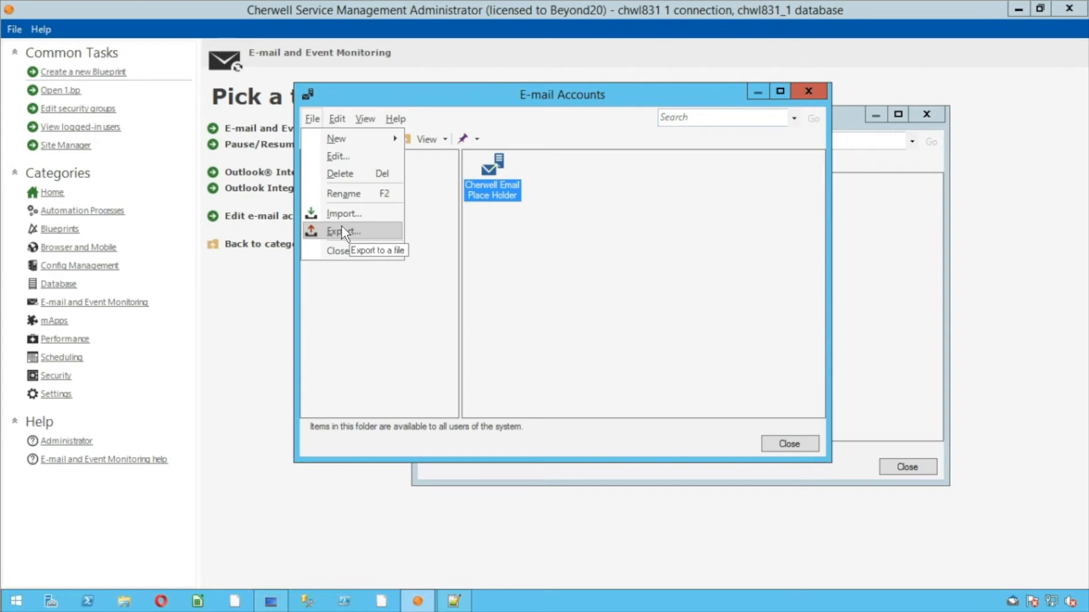
pyautogui.click(611, 272)
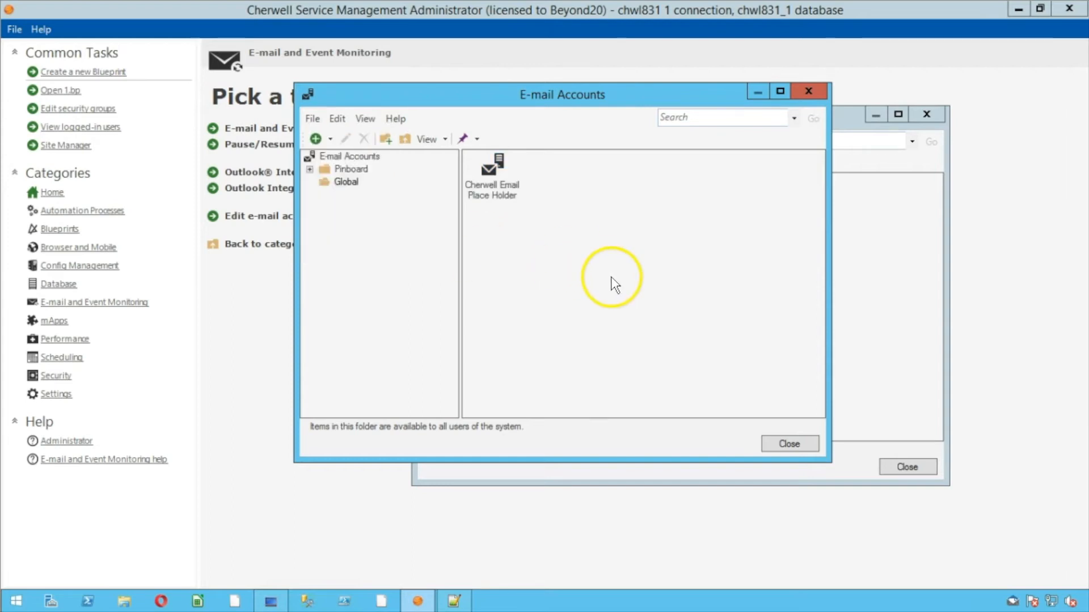
pyautogui.click(782, 443)
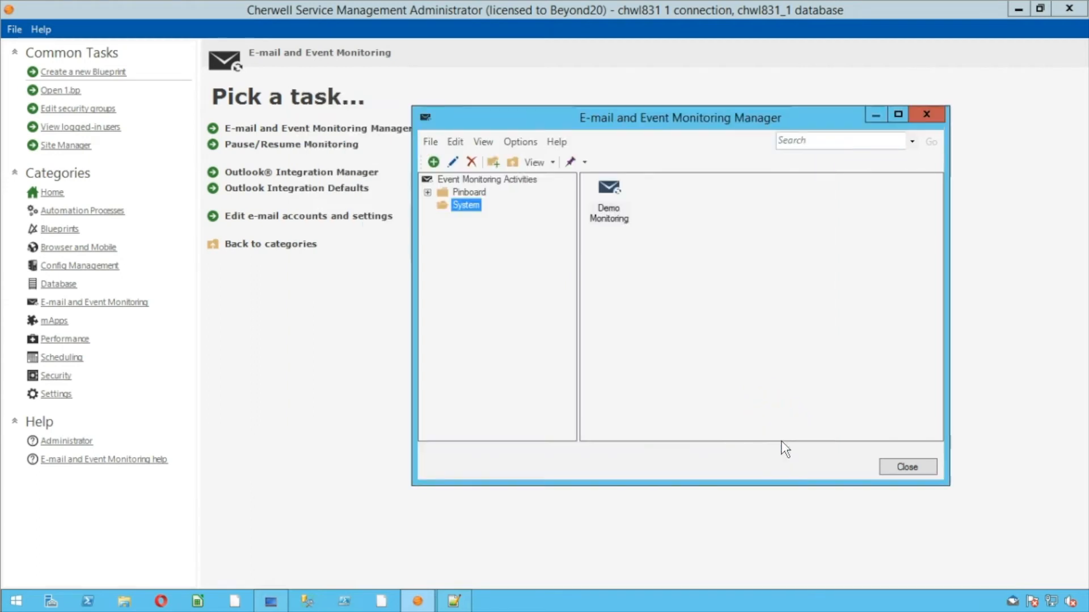
pyautogui.click(924, 471)
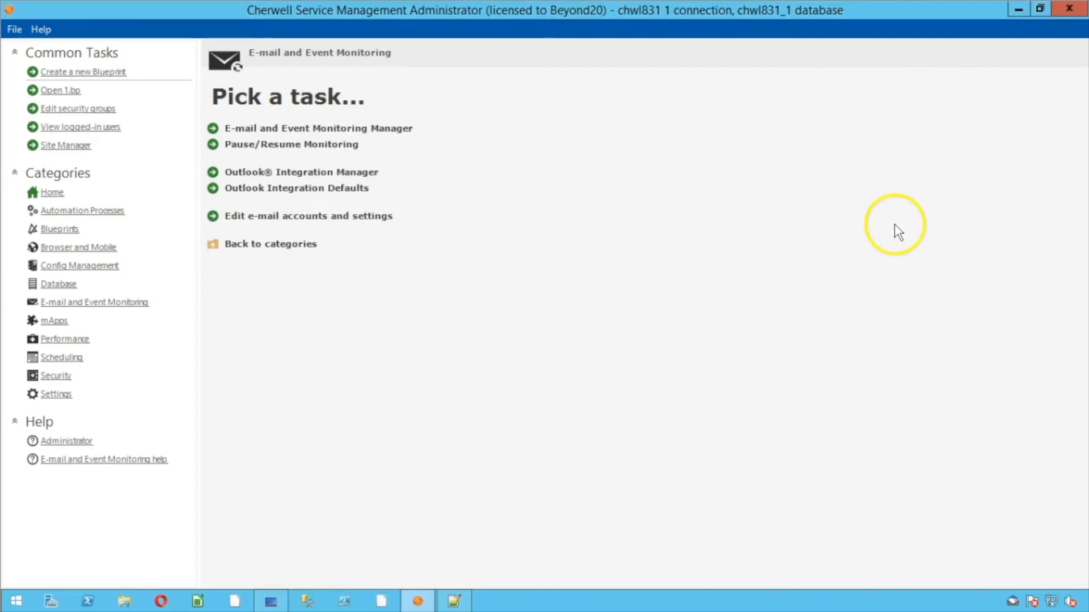
# Close the Cherwell Administrator and glance at Local Disk (C:) in File Explorer
pyautogui.click(1061, 9)
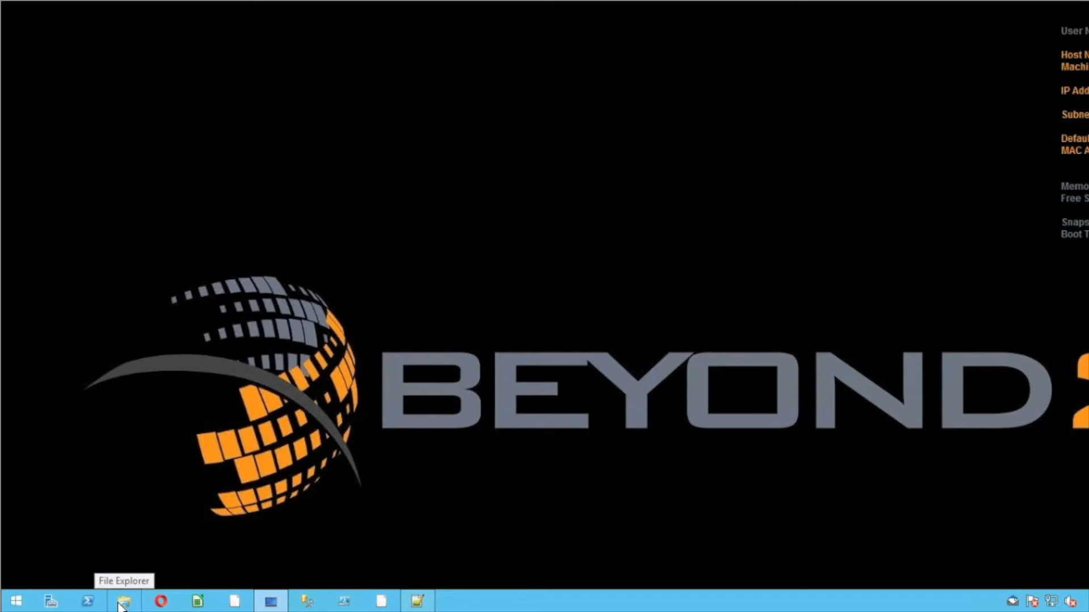
pyautogui.click(122, 604)
pyautogui.click(236, 311)
pyautogui.click(226, 429)
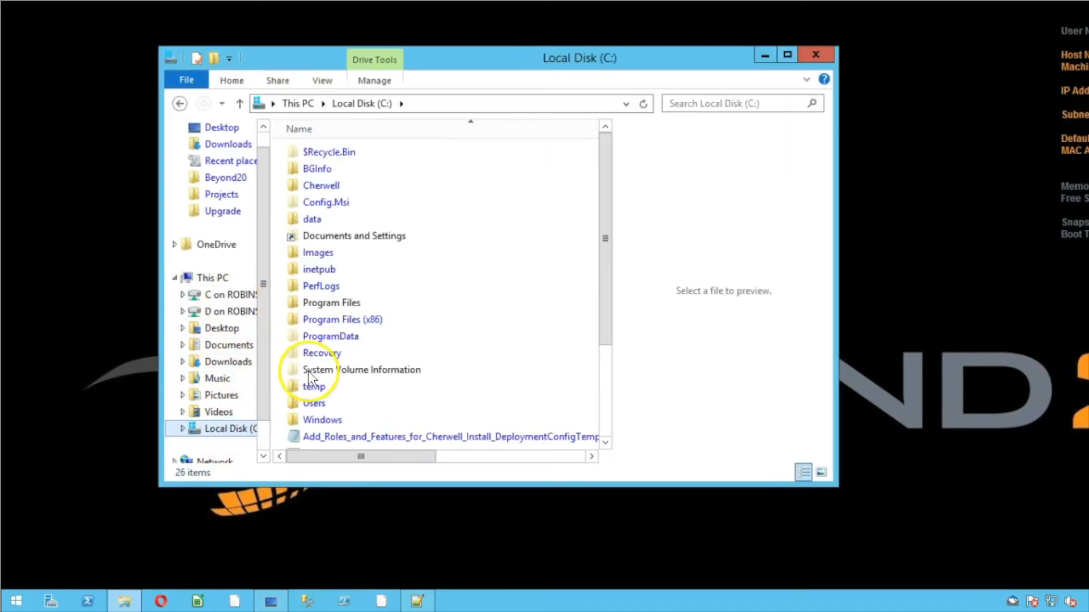
pyautogui.click(811, 52)
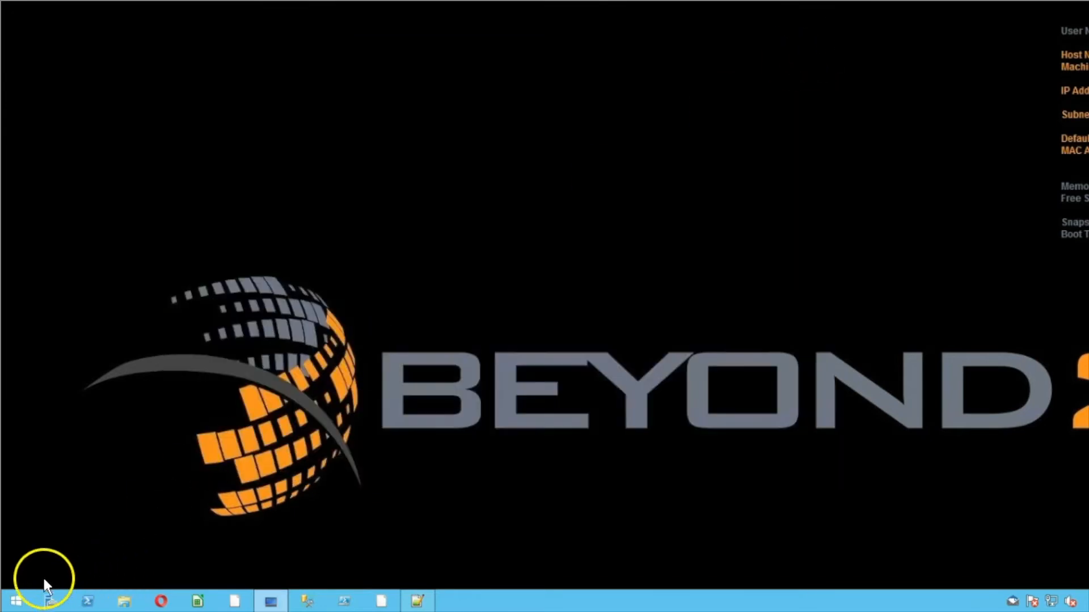
# Launch Cherwell Server Manager by searching 'server manager' from Start
pyautogui.click(16, 603)
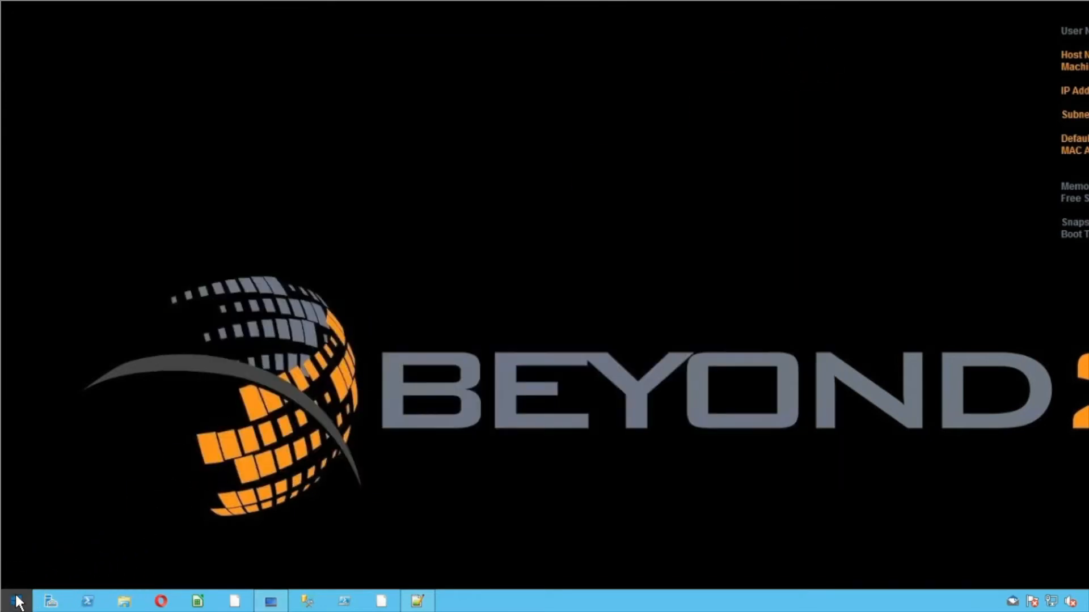
pyautogui.write('server')
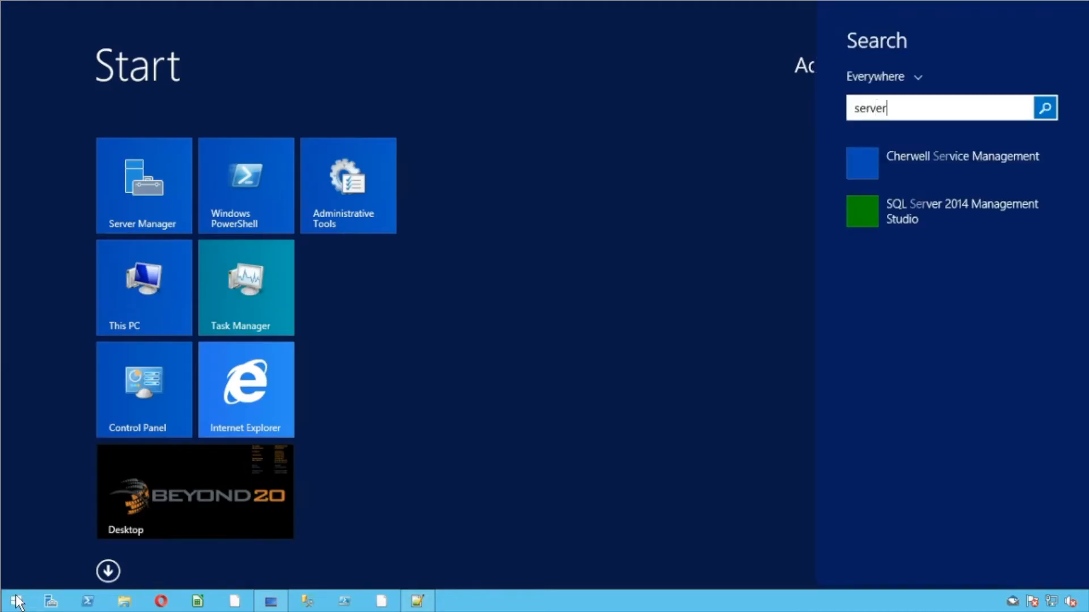
pyautogui.write(' manager')
pyautogui.press('Return')
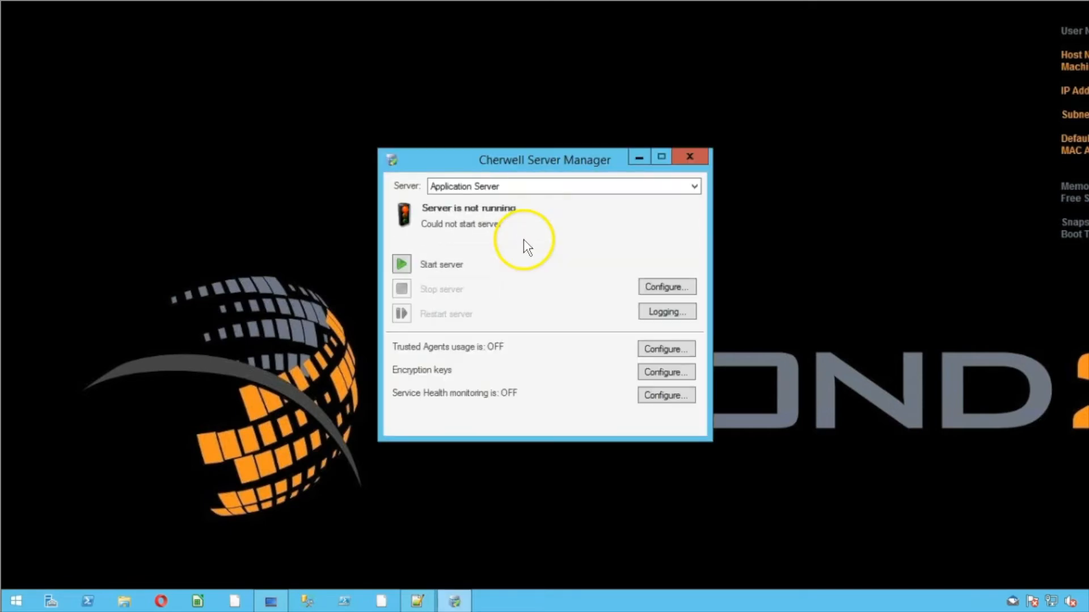
# Verify the Automation Process, E-mail and Event Monitor, and Scheduling servers show not running, then close Server Manager
pyautogui.click(502, 192)
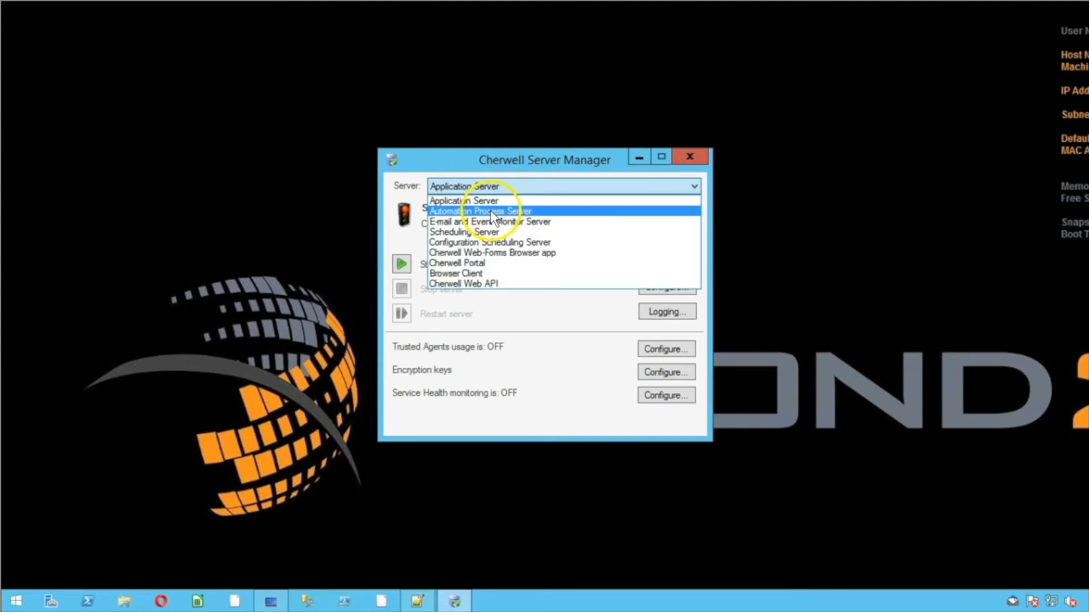
pyautogui.click(490, 210)
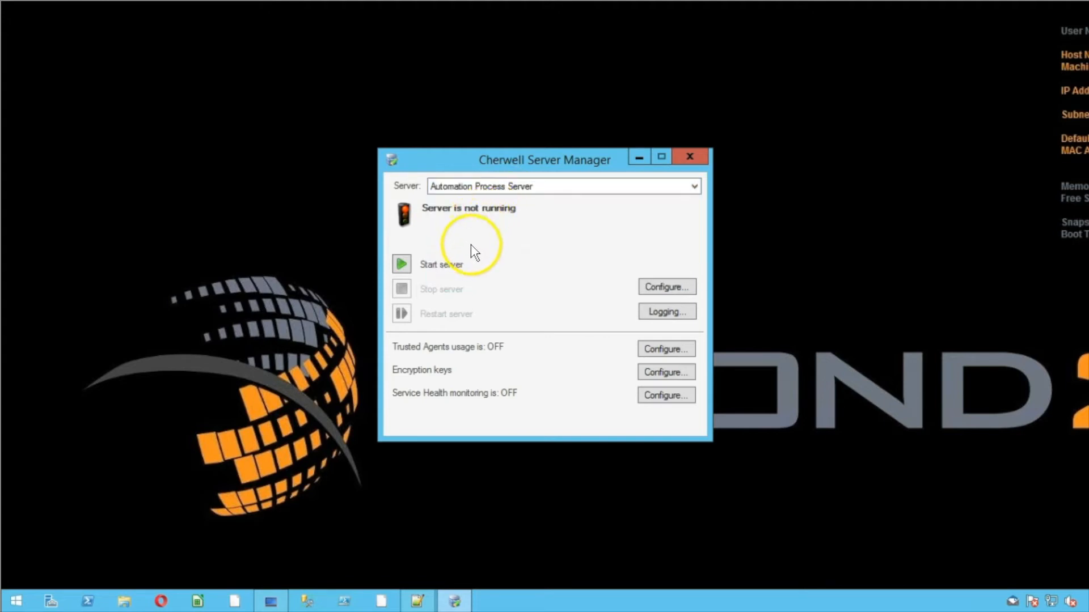
pyautogui.click(494, 185)
pyautogui.click(487, 227)
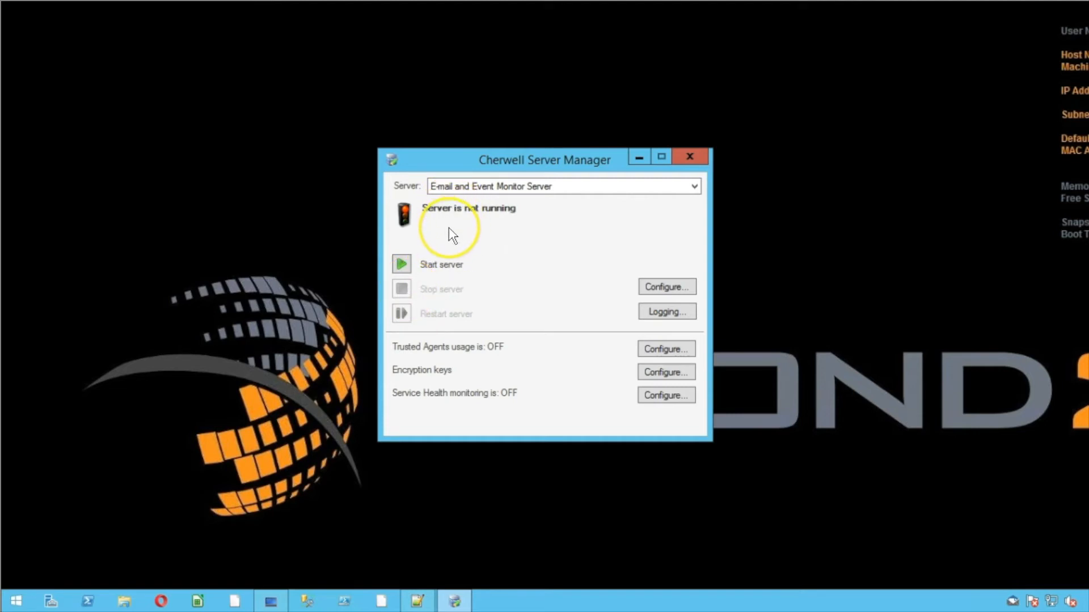
pyautogui.moveTo(452, 234)
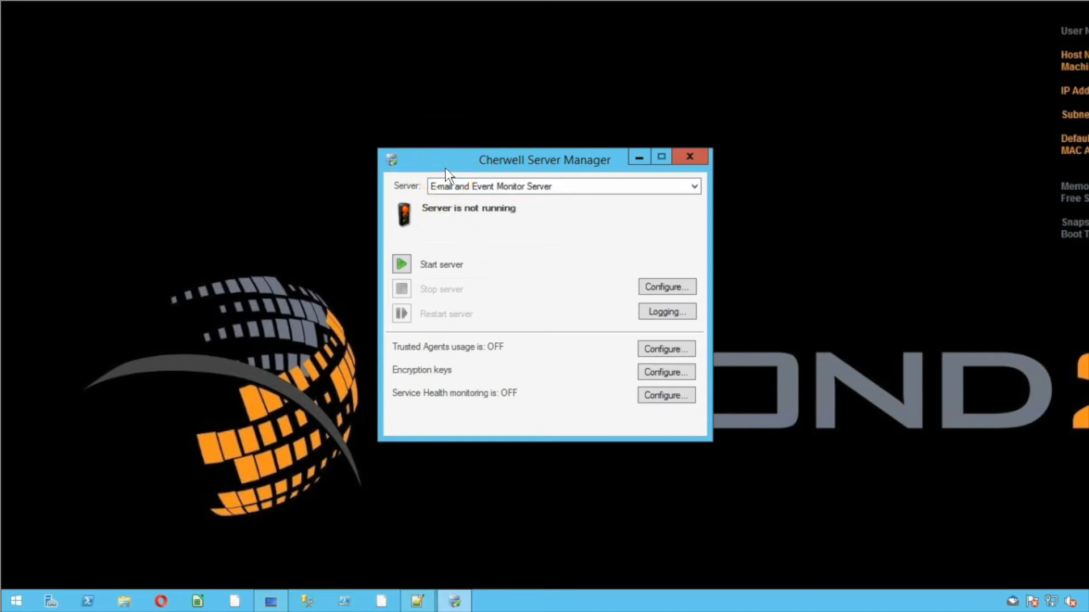
pyautogui.click(448, 185)
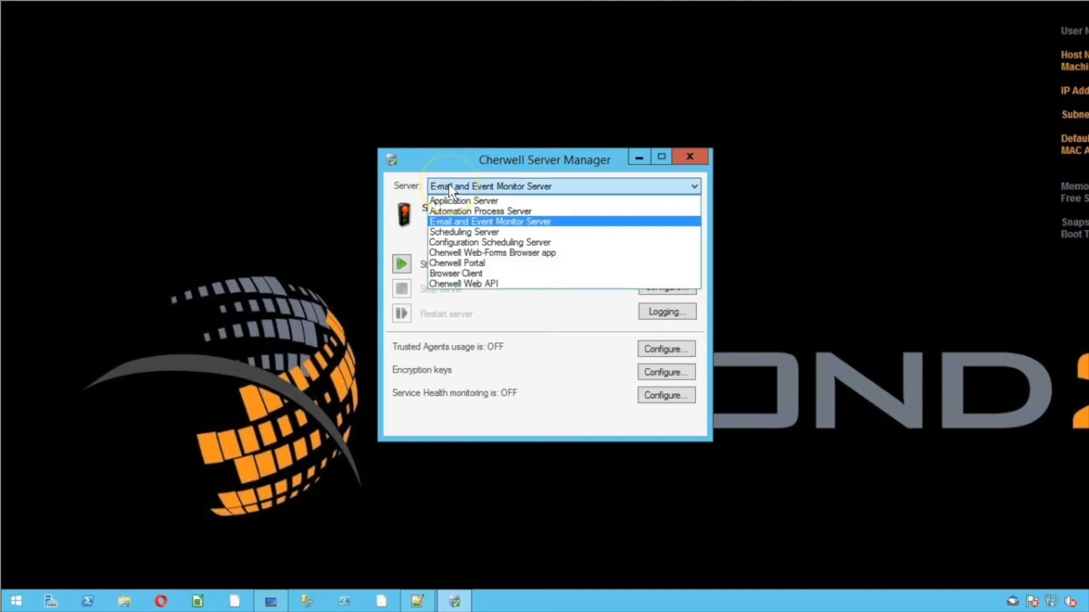
pyautogui.click(452, 233)
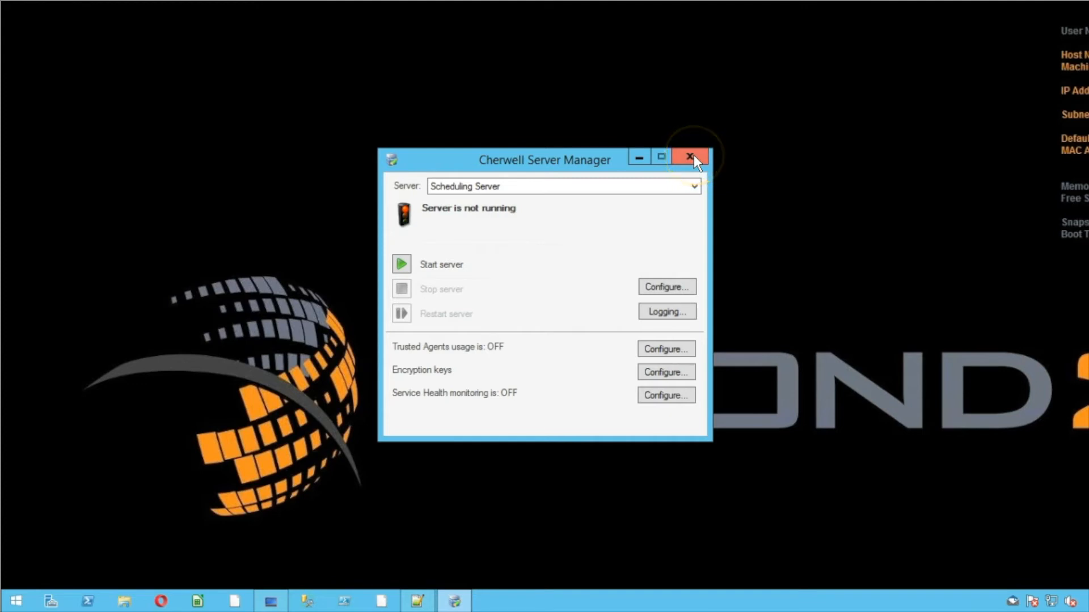
pyautogui.click(694, 160)
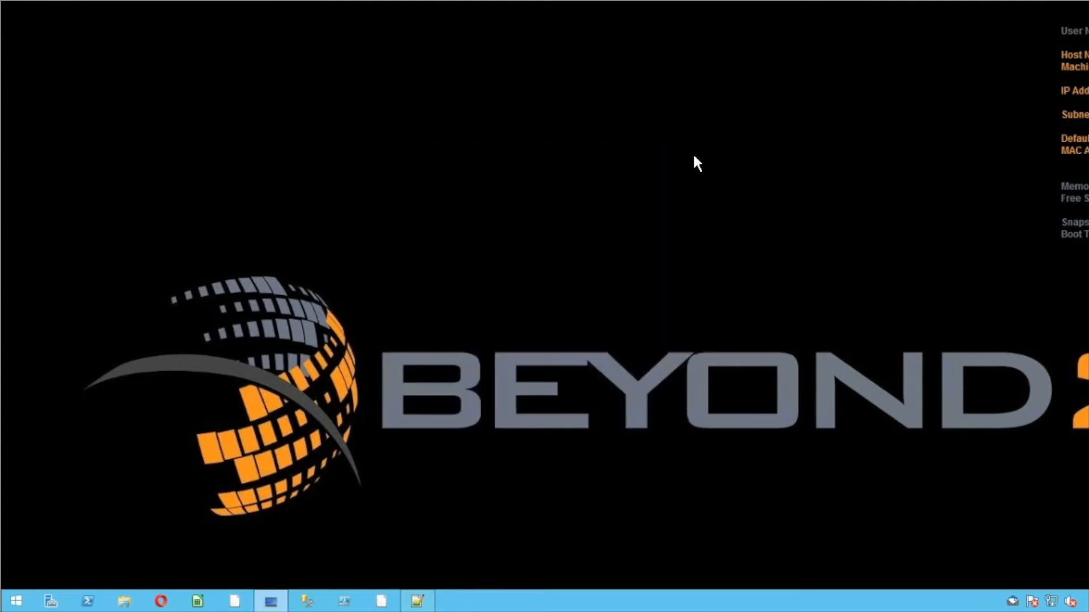
# Launch Cherwell System Restore by searching 'system' from Start
pyautogui.click(16, 602)
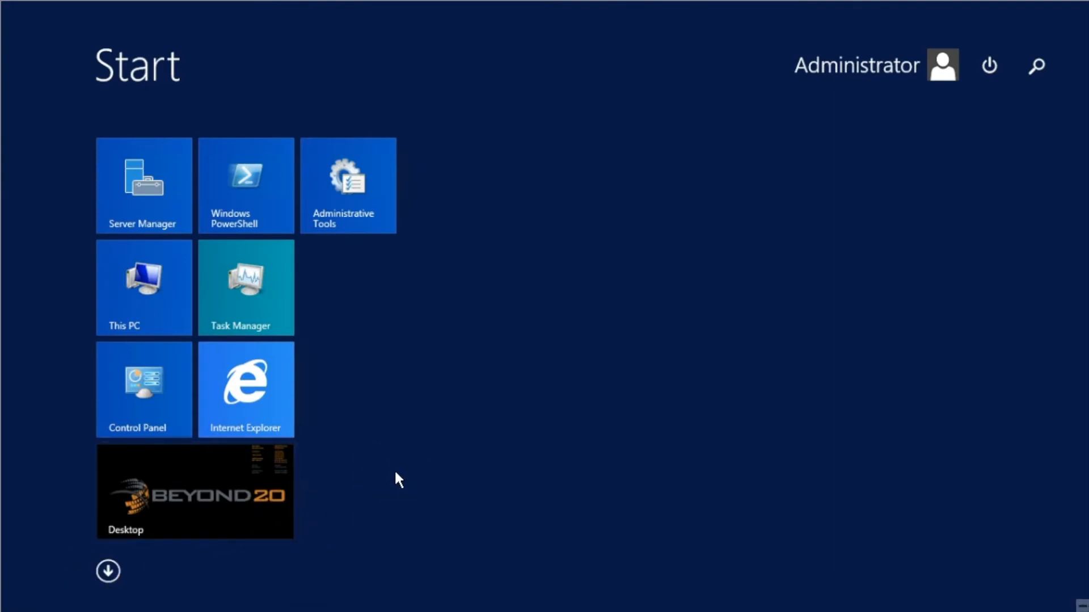
pyautogui.write('system Restore')
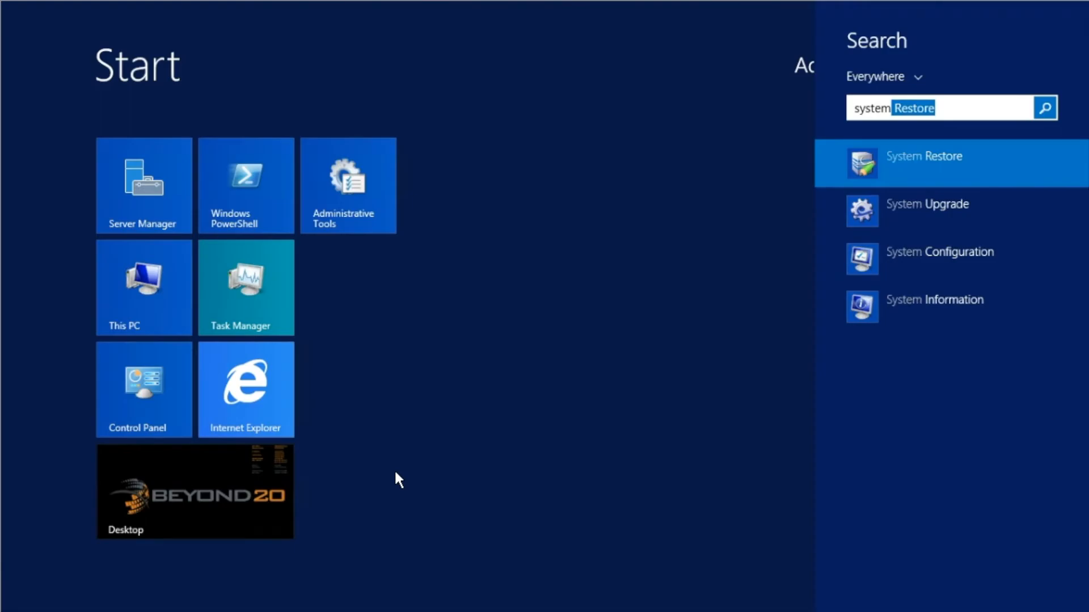
pyautogui.press('Return')
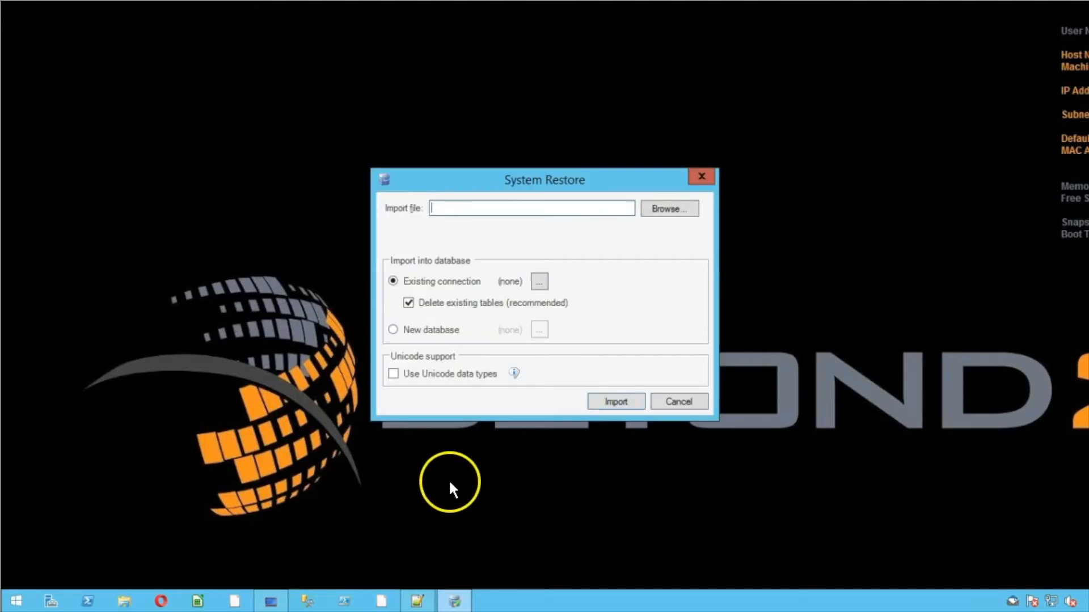
# Browse to Documents > Upgrade and choose 20170413 - FromProd - Demo.czar as the import file
pyautogui.click(656, 210)
pyautogui.moveTo(621, 188); pyautogui.dragTo(713, 136)
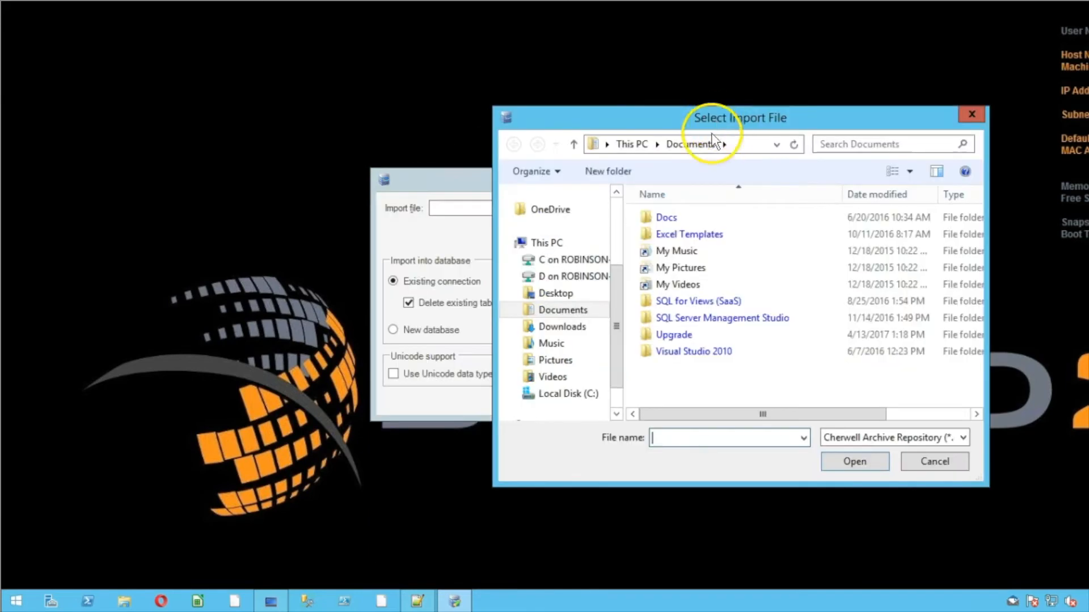
pyautogui.click(617, 193)
pyautogui.click(616, 192)
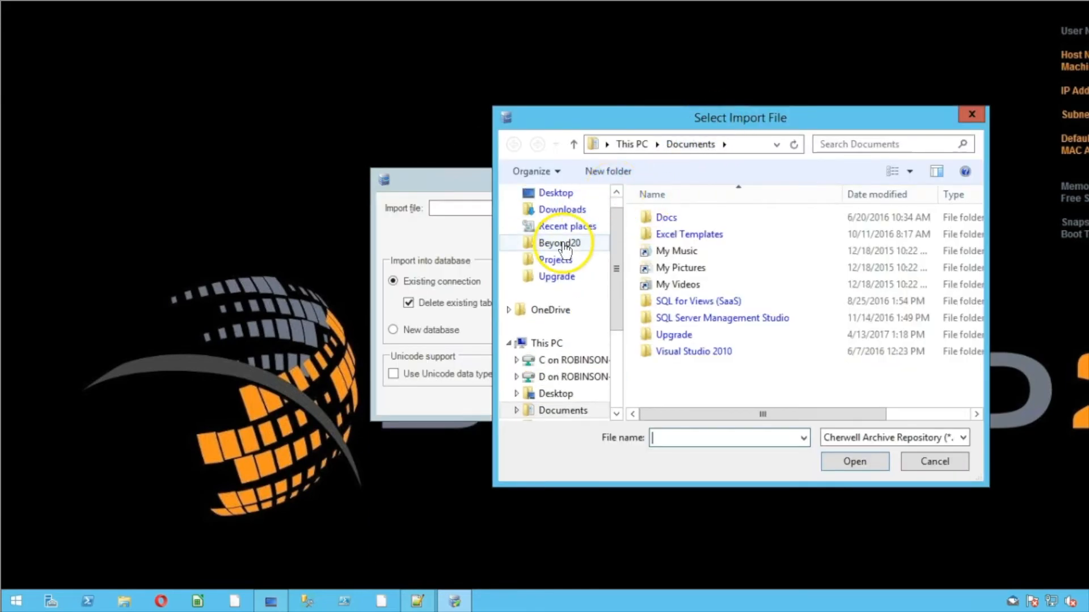
pyautogui.click(553, 276)
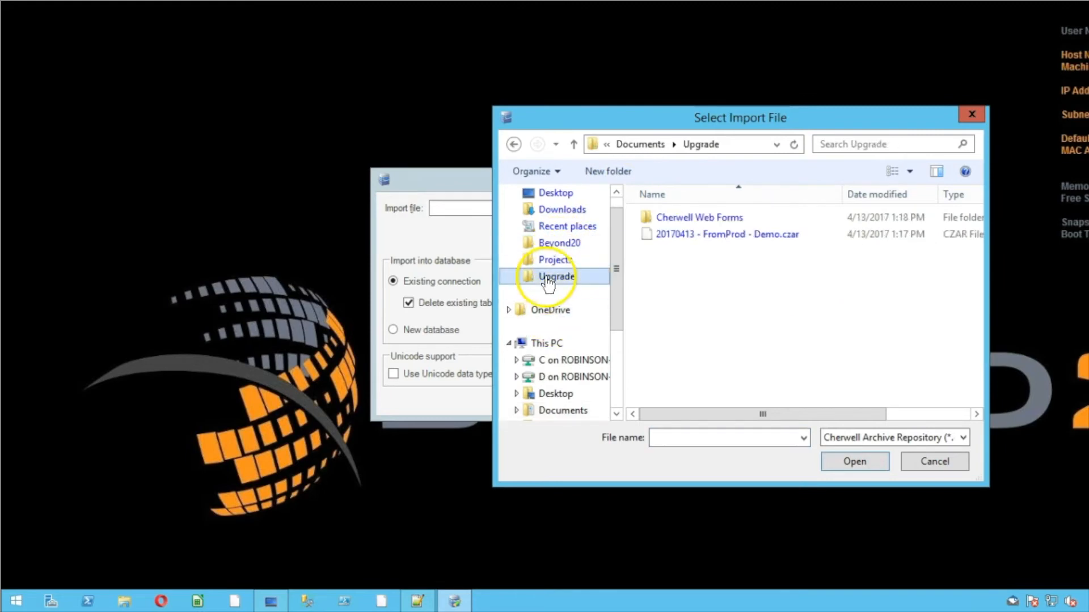
pyautogui.click(771, 236)
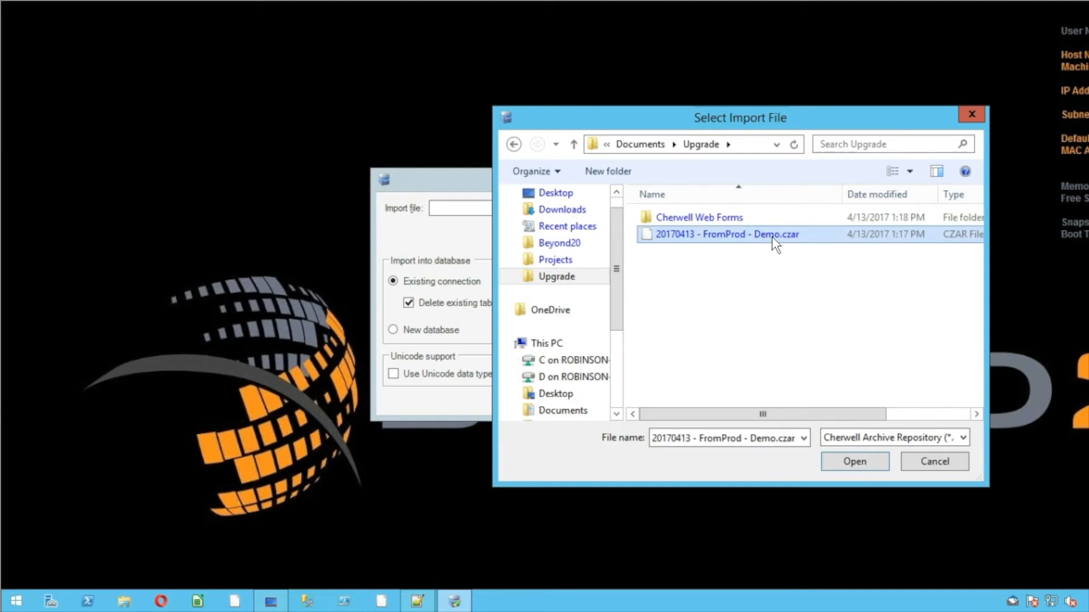
pyautogui.doubleClick(772, 237)
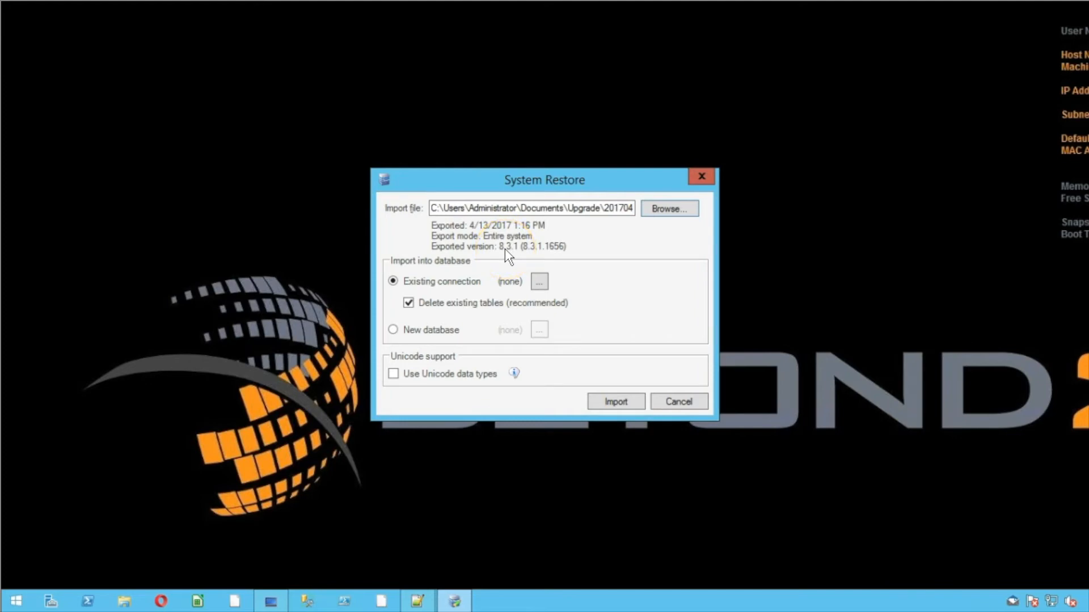
# Import the archive into the existing chwl831 1 database connection
pyautogui.click(539, 281)
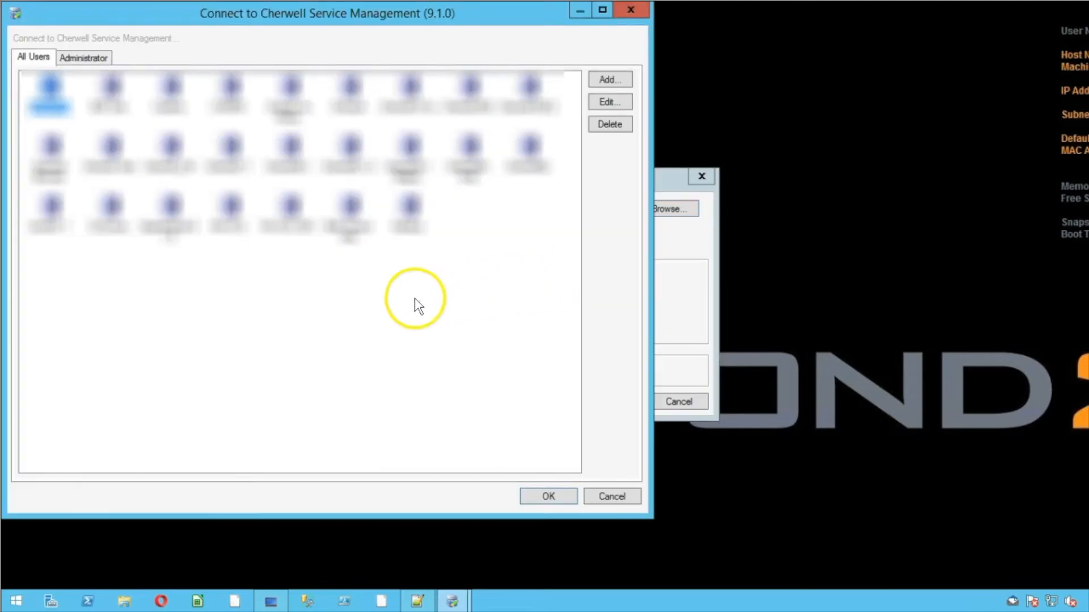
pyautogui.click(50, 203)
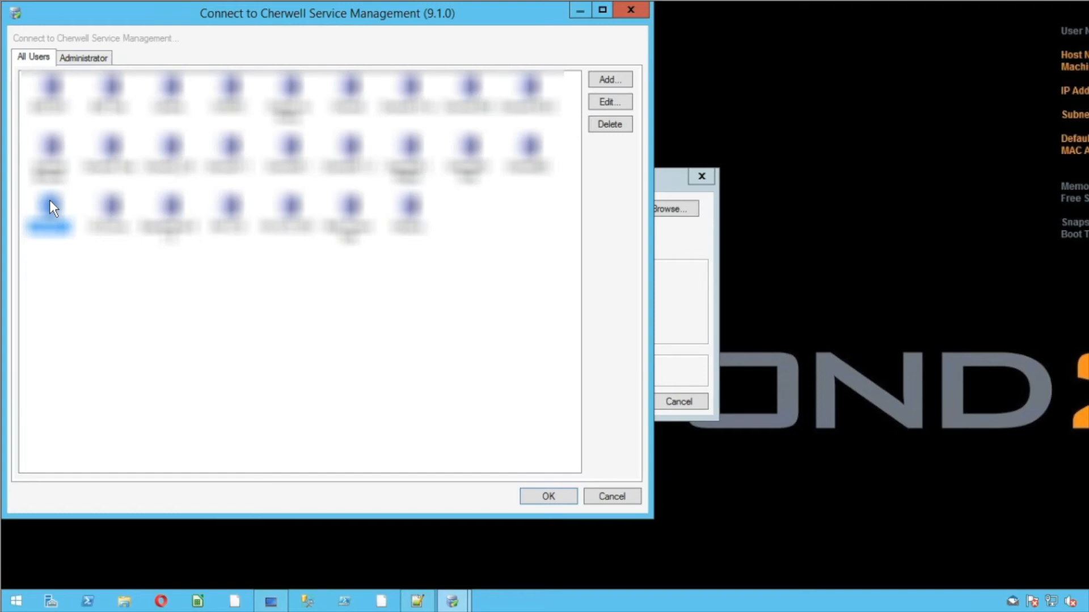
pyautogui.doubleClick(50, 203)
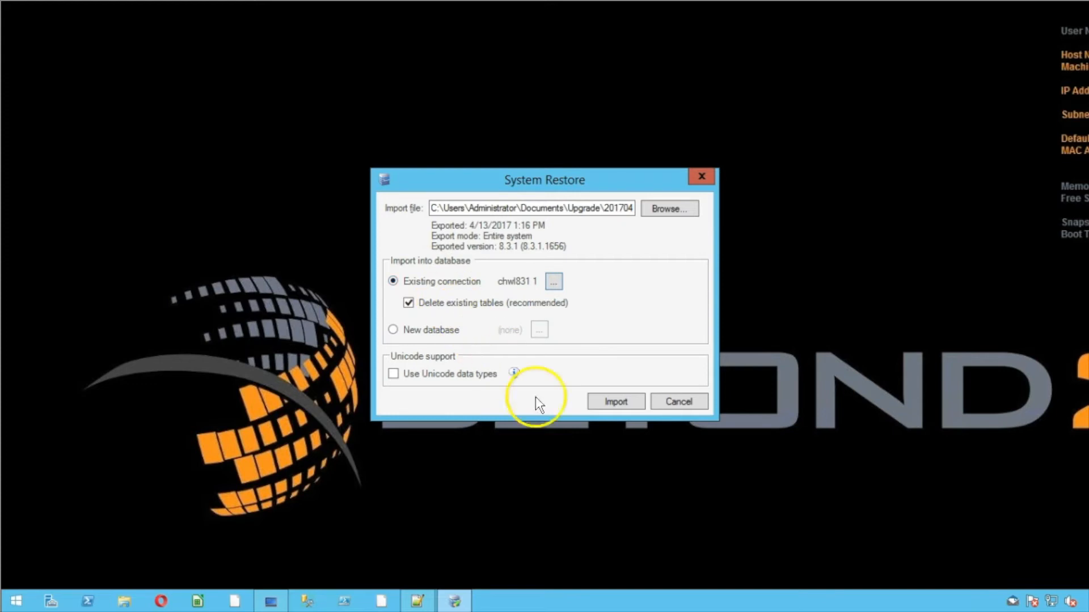
pyautogui.click(617, 400)
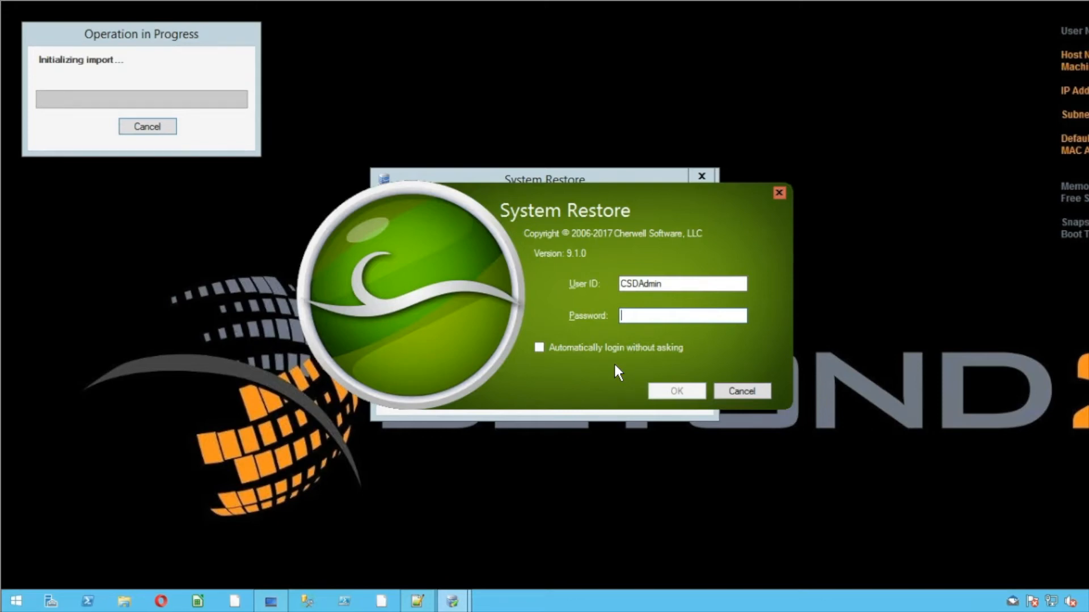
# Log in to Cherwell System Restore with the administrator account's user ID and password
pyautogui.click(688, 285)
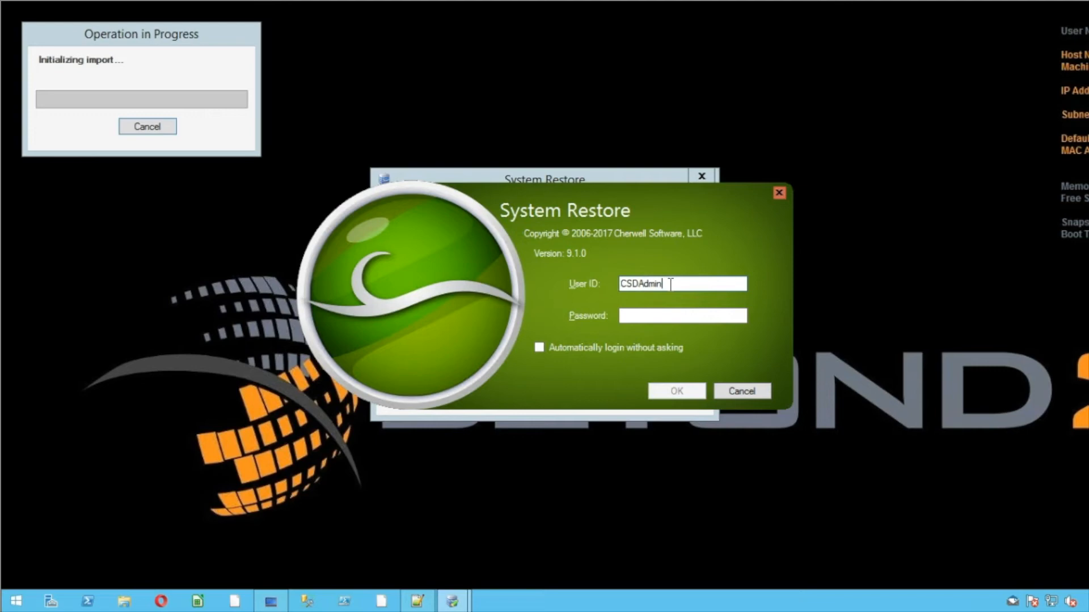
pyautogui.click(654, 311)
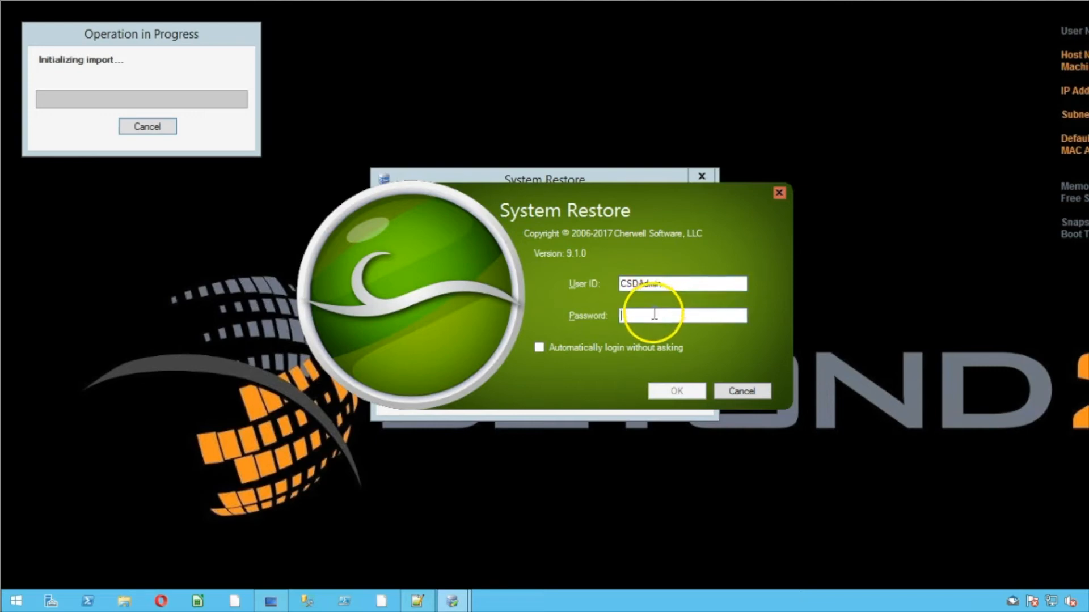
pyautogui.write('*******')
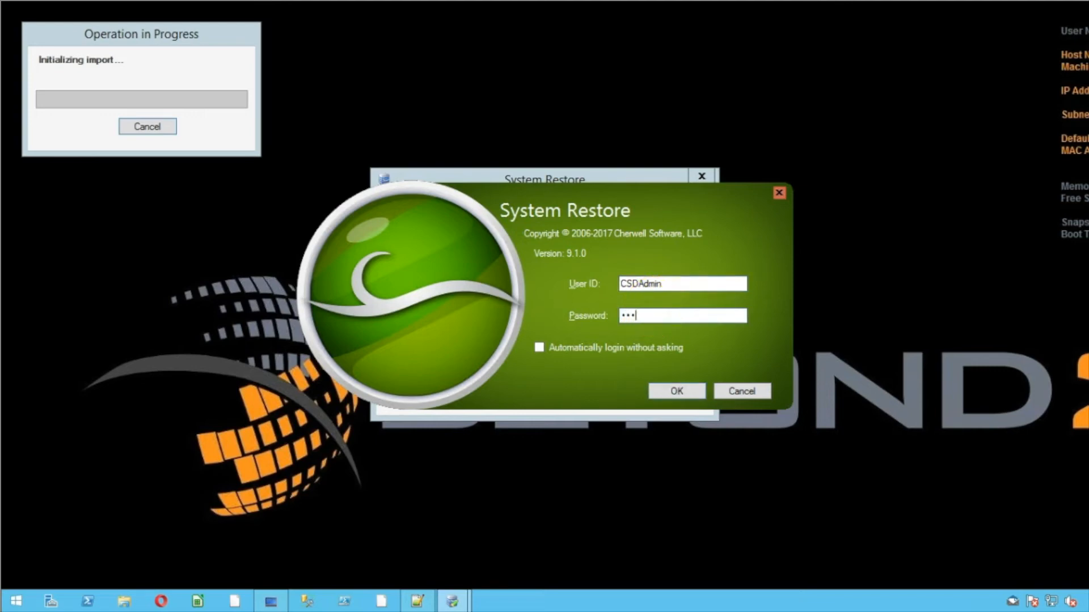
pyautogui.write('*')
pyautogui.moveTo(689, 283); pyautogui.dragTo(622, 283)
pyautogui.click(673, 392)
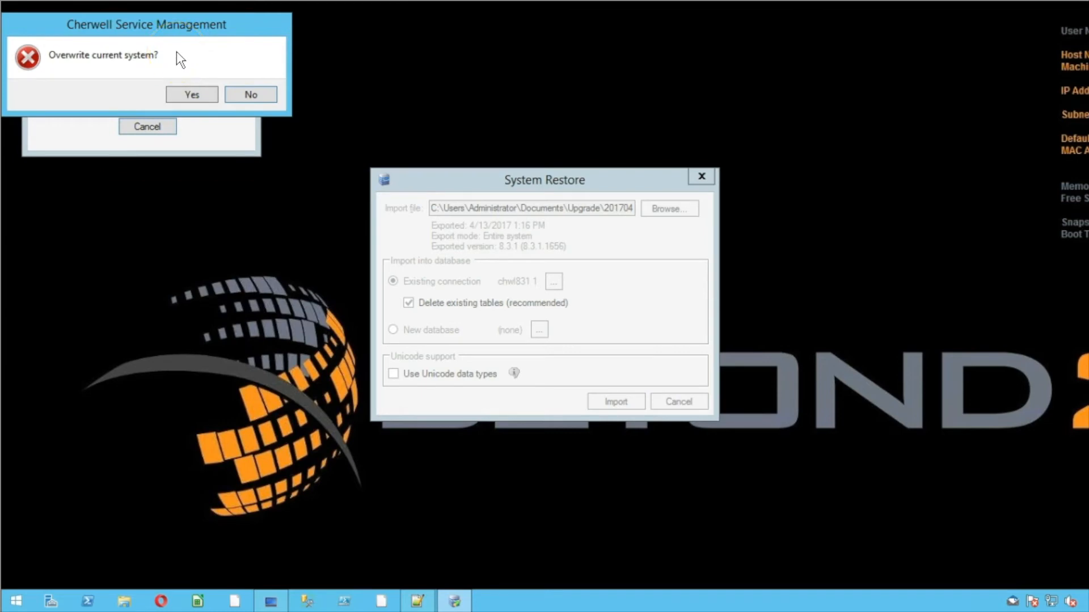
# Confirm overwriting the current system and start upgrading the database to 9.1.0
pyautogui.click(199, 92)
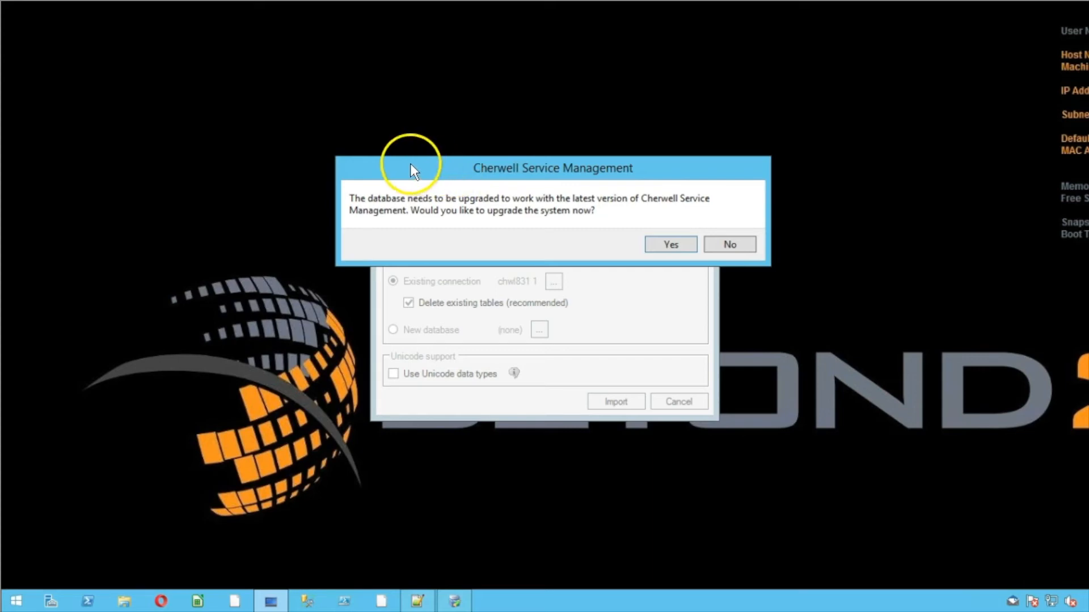
pyautogui.click(424, 262)
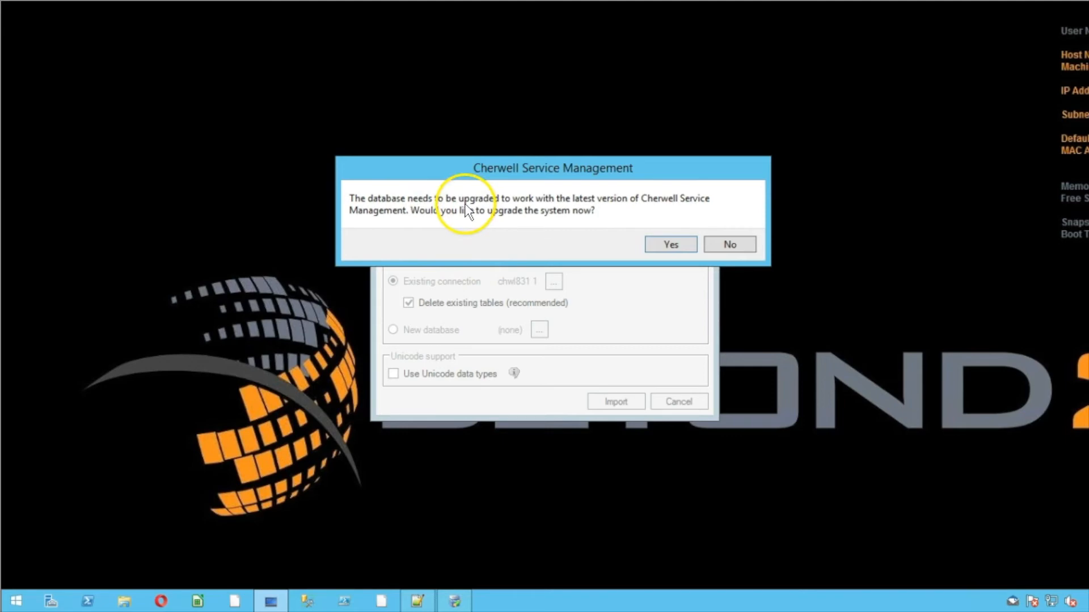
pyautogui.click(677, 243)
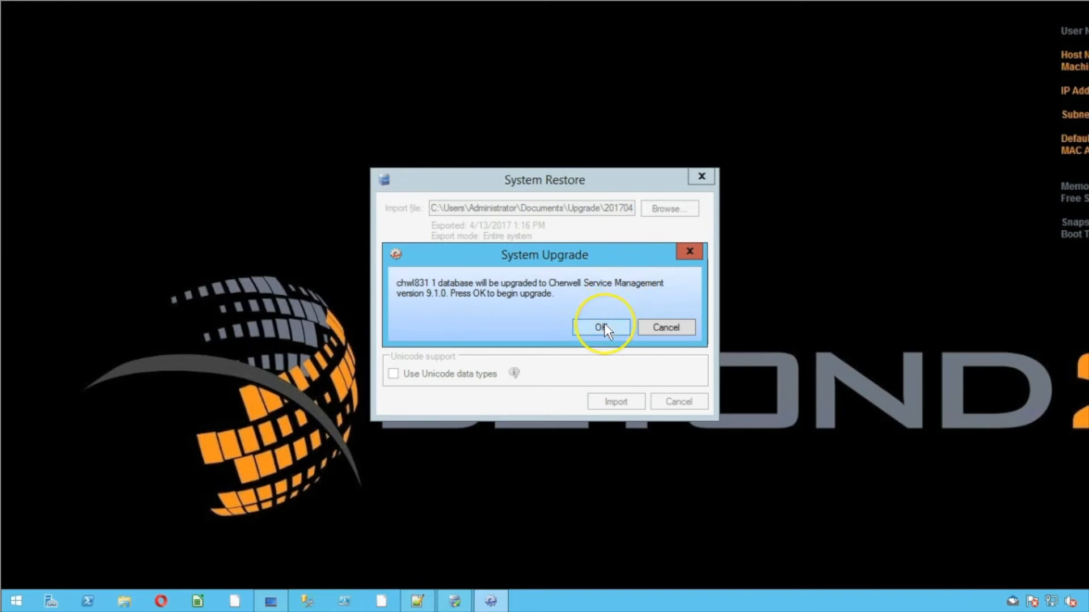
pyautogui.click(602, 328)
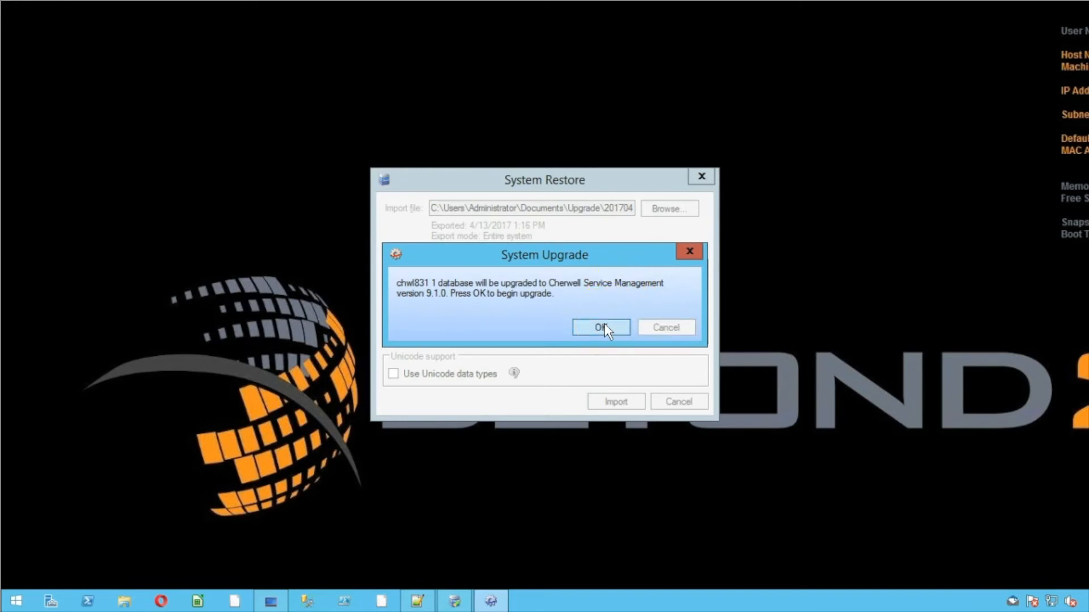
# Log in again with the administrator password, then dismiss the Upgrade complete and Import Complete messages
pyautogui.click(658, 316)
pyautogui.write('*******')
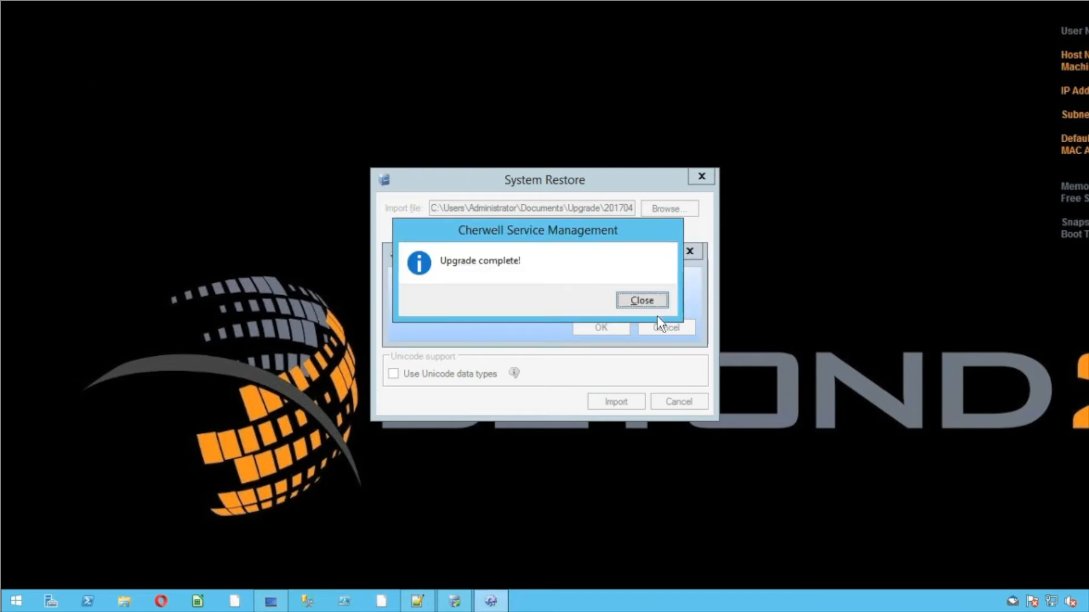
pyautogui.click(651, 305)
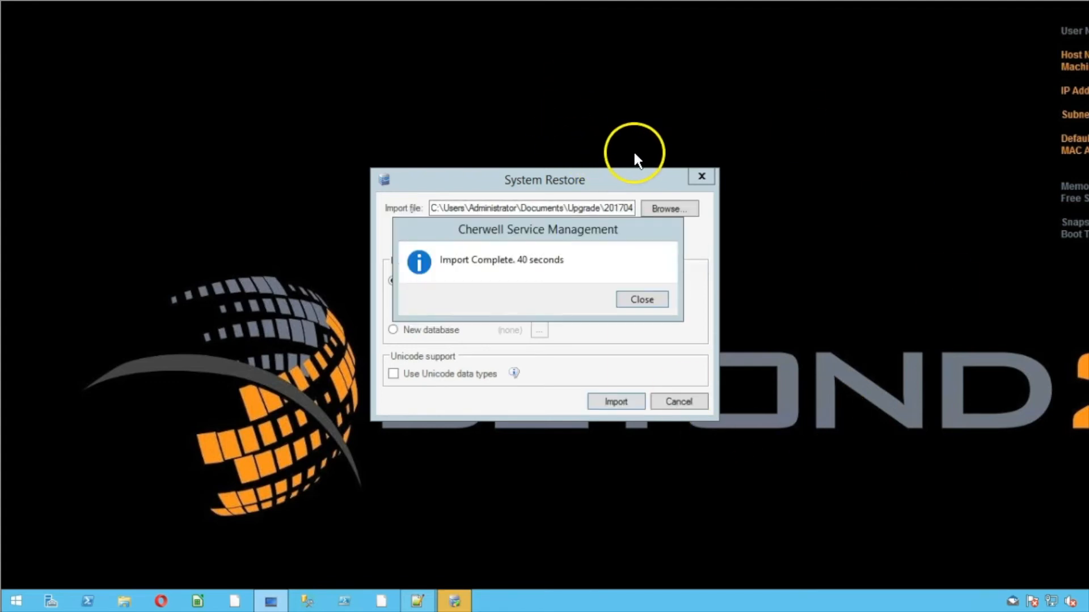
pyautogui.click(642, 301)
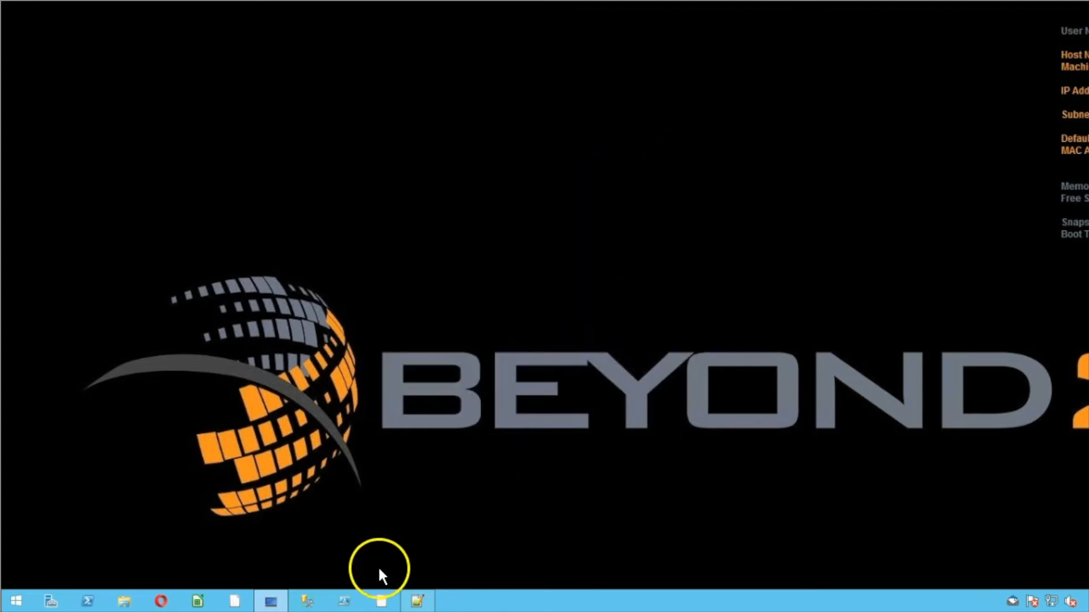
# Search the Start screen for 'admin' and launch Cherwell Administrator 9.1.0
pyautogui.click(16, 601)
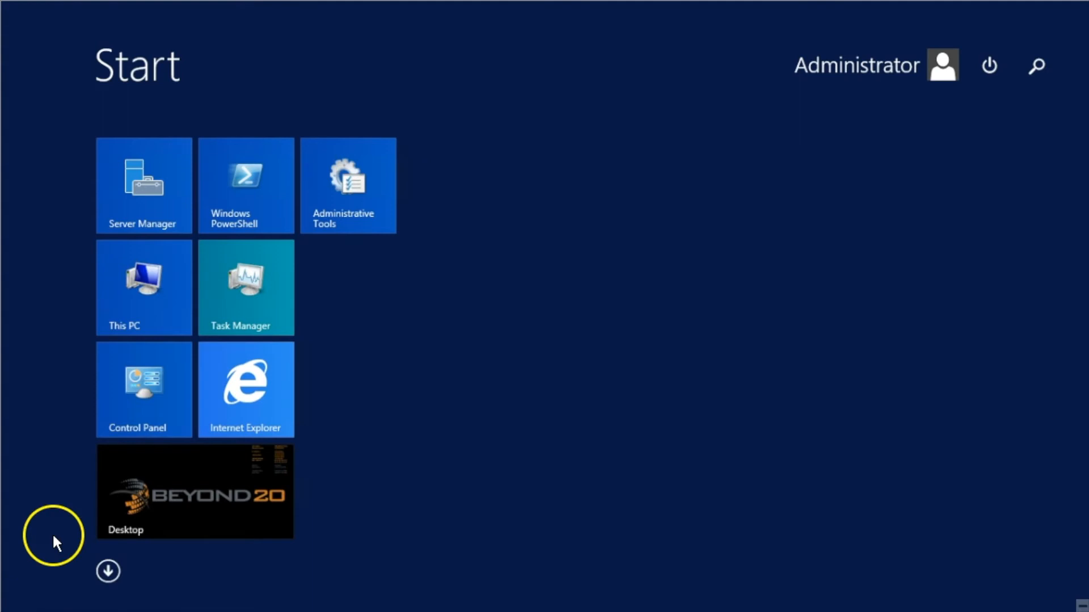
pyautogui.write('admins')
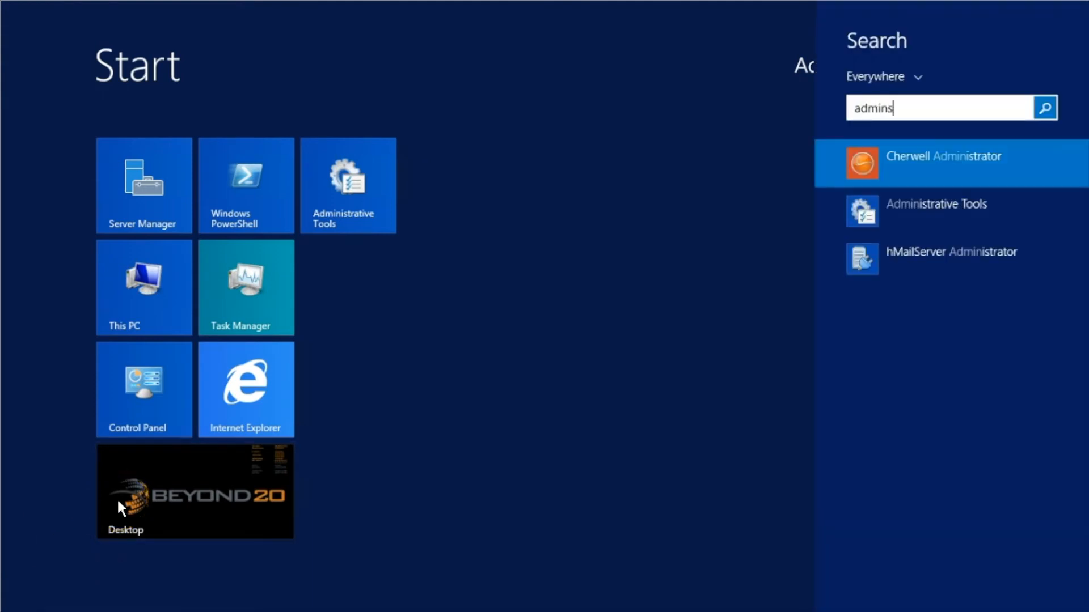
pyautogui.press('Return')
pyautogui.click(190, 455)
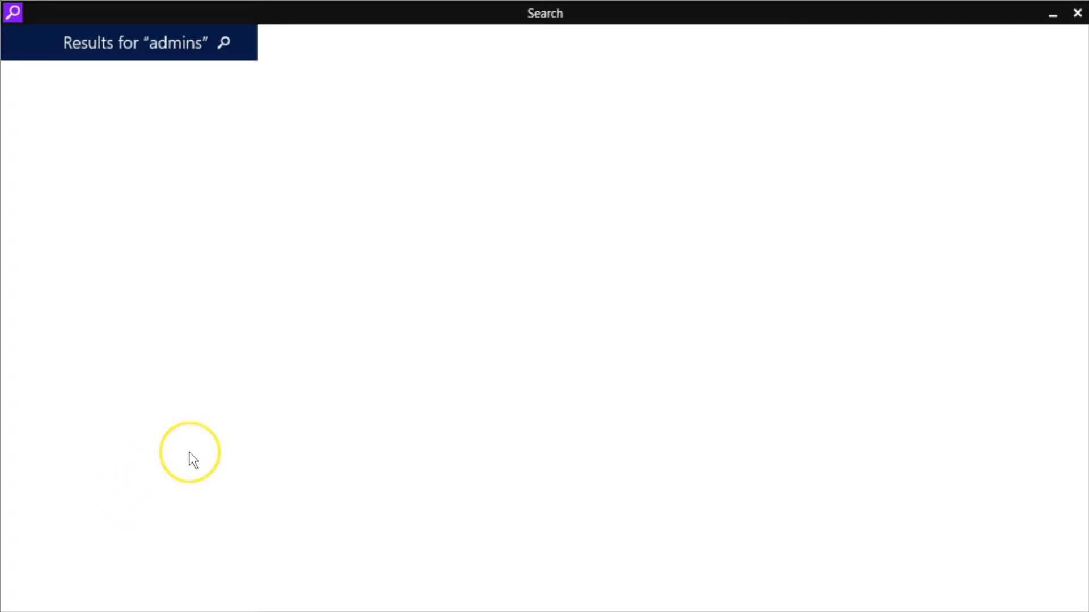
pyautogui.click(1077, 13)
pyautogui.click(12, 598)
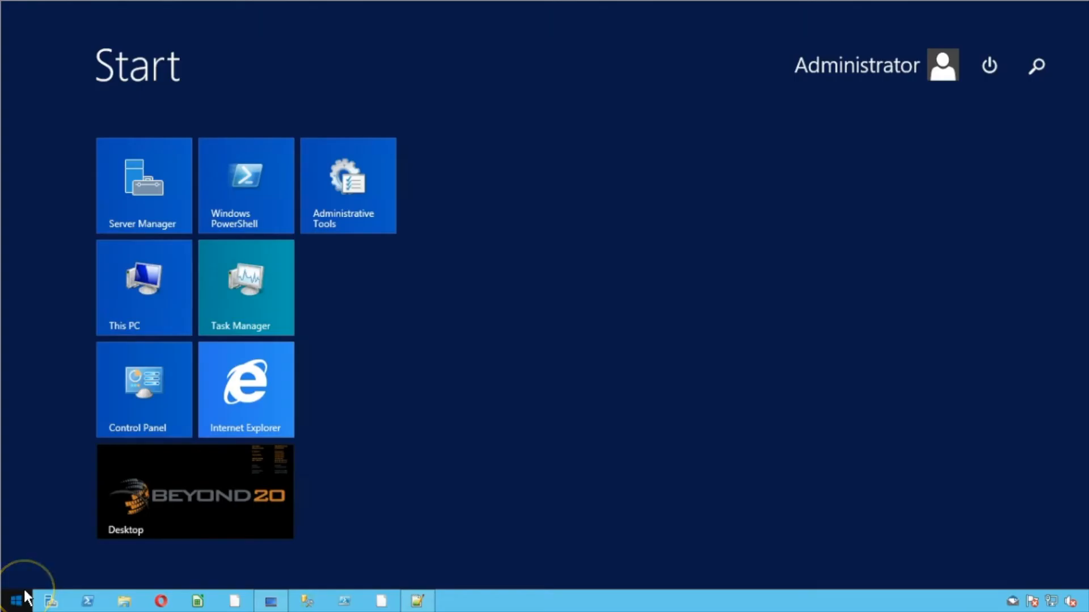
pyautogui.write('administrator')
pyautogui.press('Return')
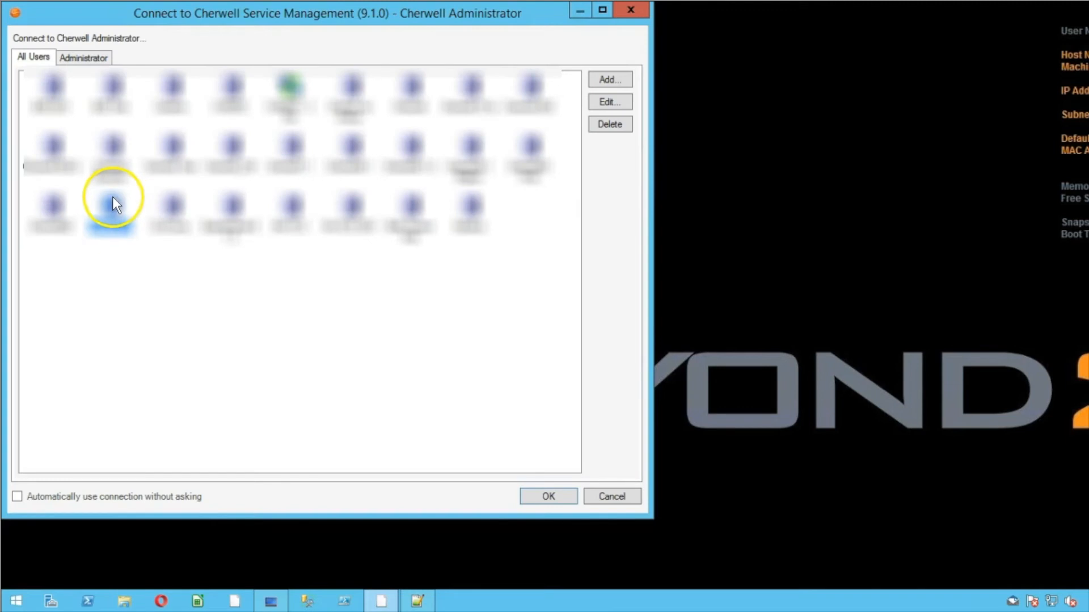
# Connect with the chwl831 1 saved connection and log in as administrator, logging in again when required
pyautogui.doubleClick(114, 201)
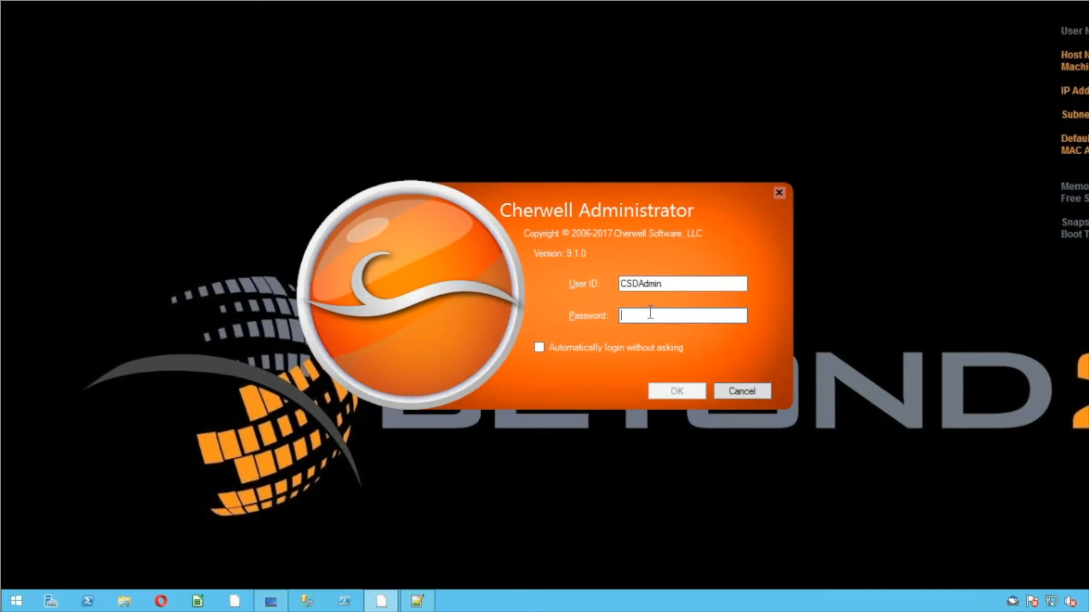
pyautogui.write('***')
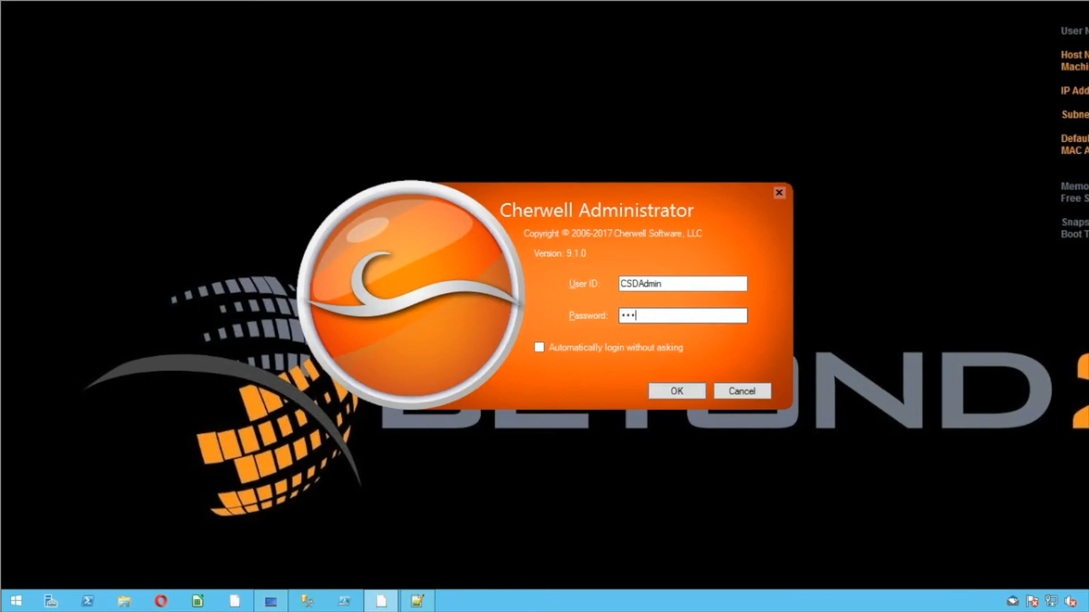
pyautogui.write('******')
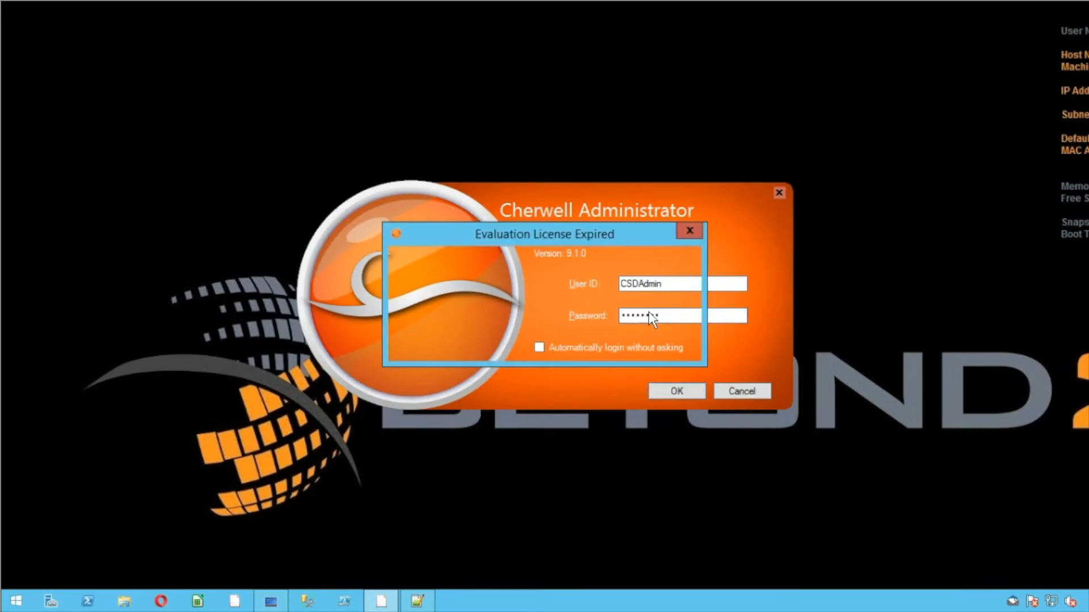
pyautogui.press('Return')
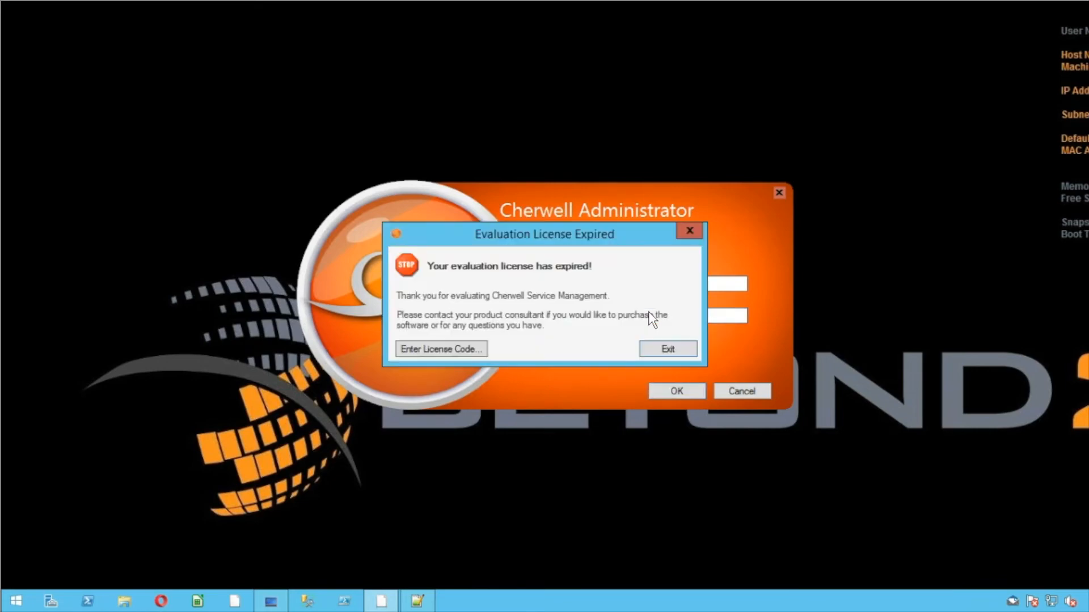
pyautogui.click(462, 348)
pyautogui.click(641, 366)
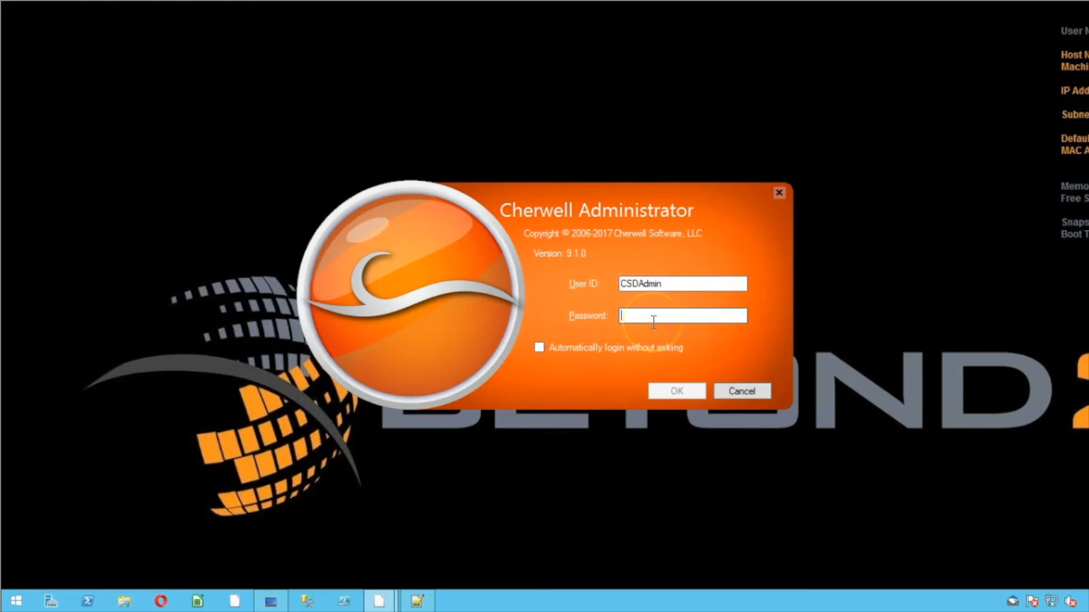
pyautogui.write('**********')
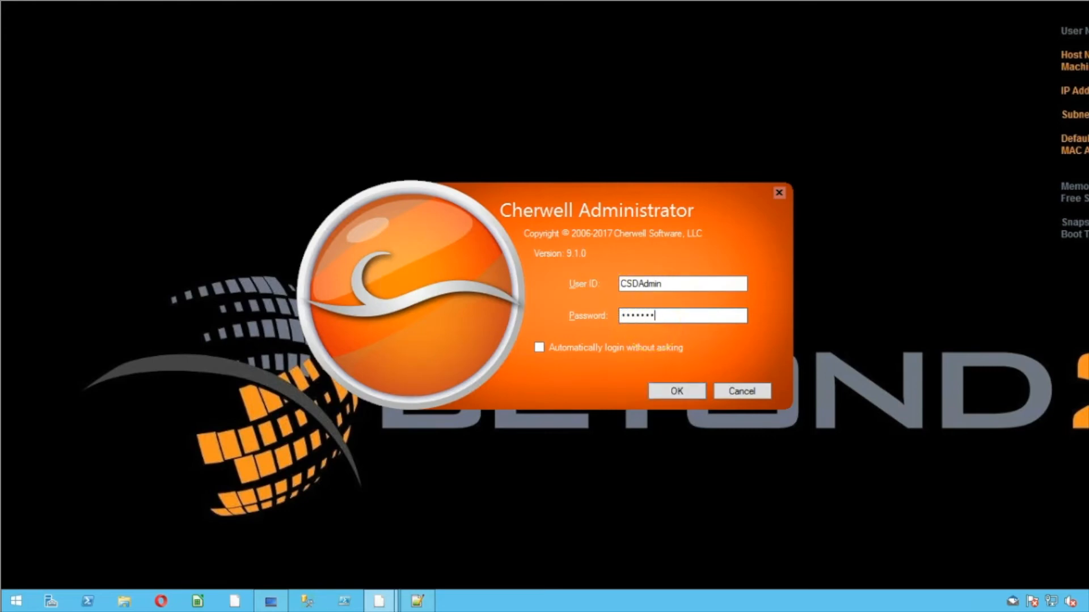
pyautogui.press('Return')
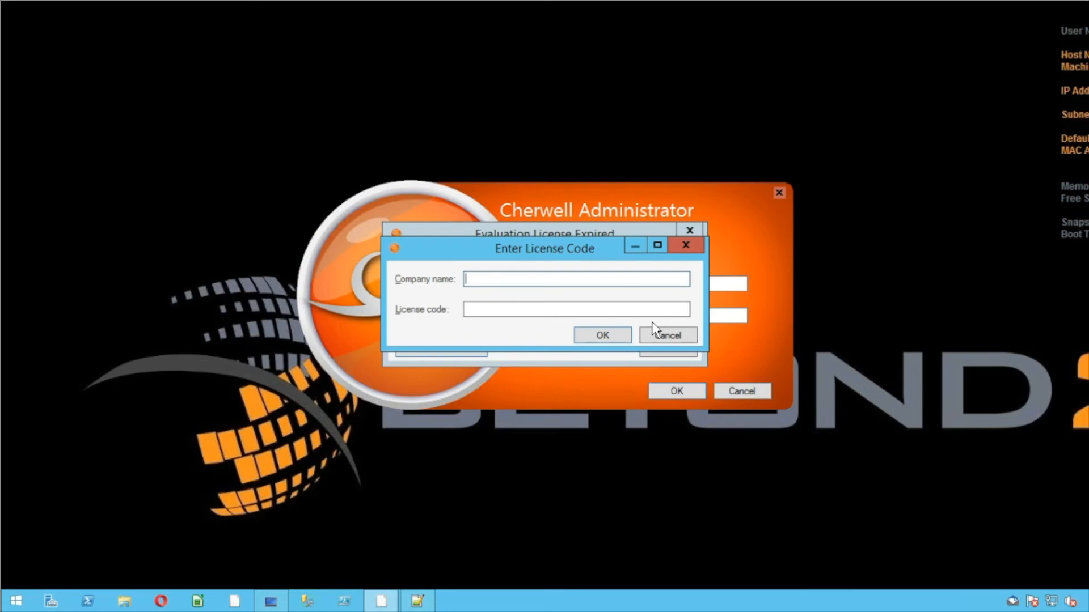
# License the system to company Beyond20 by pasting in the license code
pyautogui.click(532, 307)
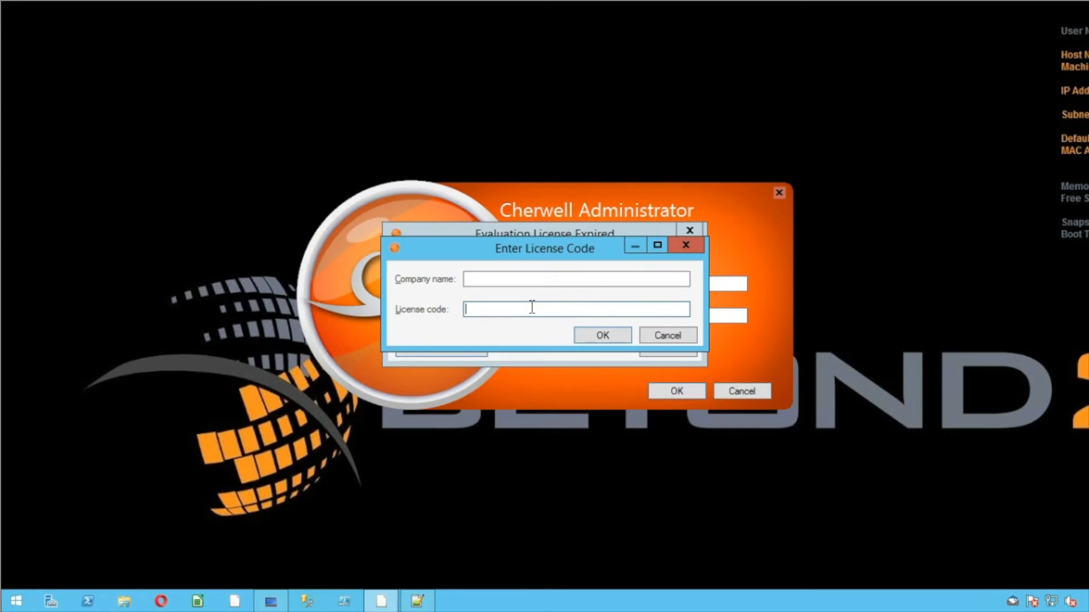
pyautogui.click(532, 307)
pyautogui.click(472, 279)
pyautogui.write('B')
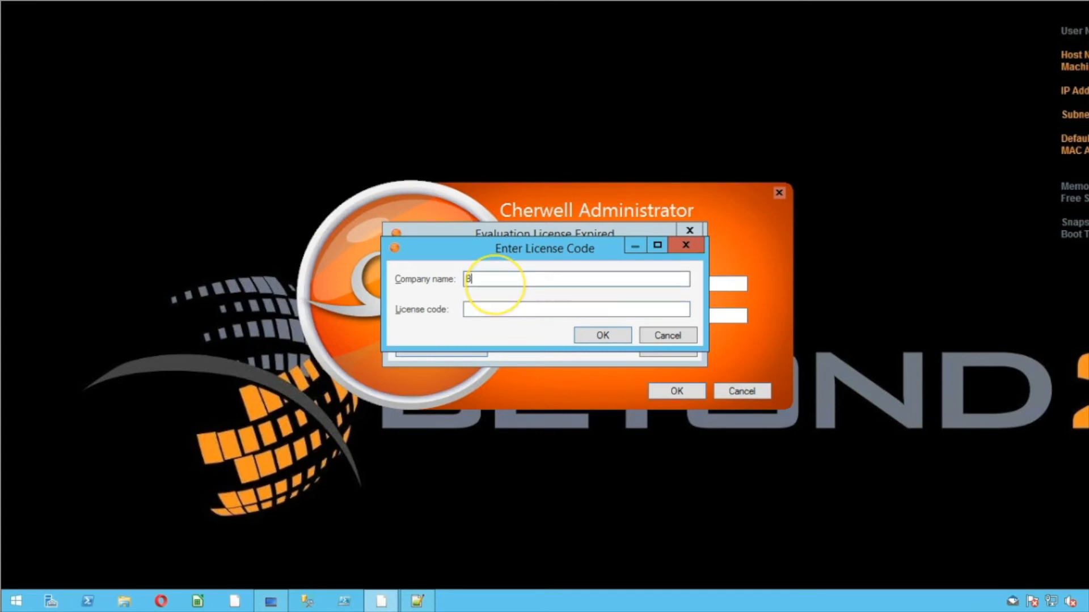
pyautogui.write('eyond20')
pyautogui.press('Tab')
pyautogui.hotkey('ctrl', 'v')
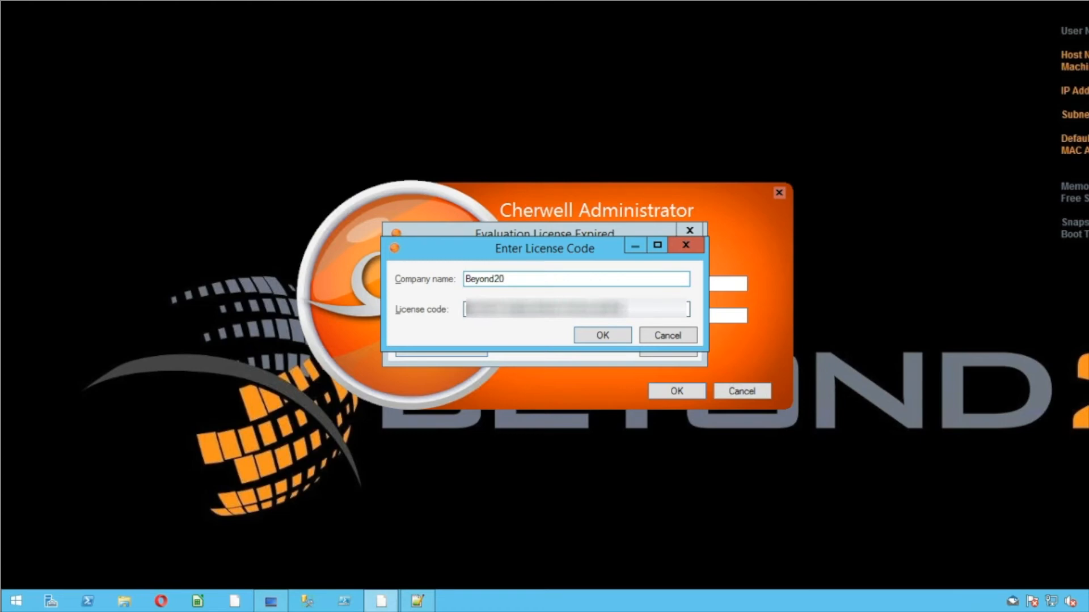
pyautogui.click(595, 334)
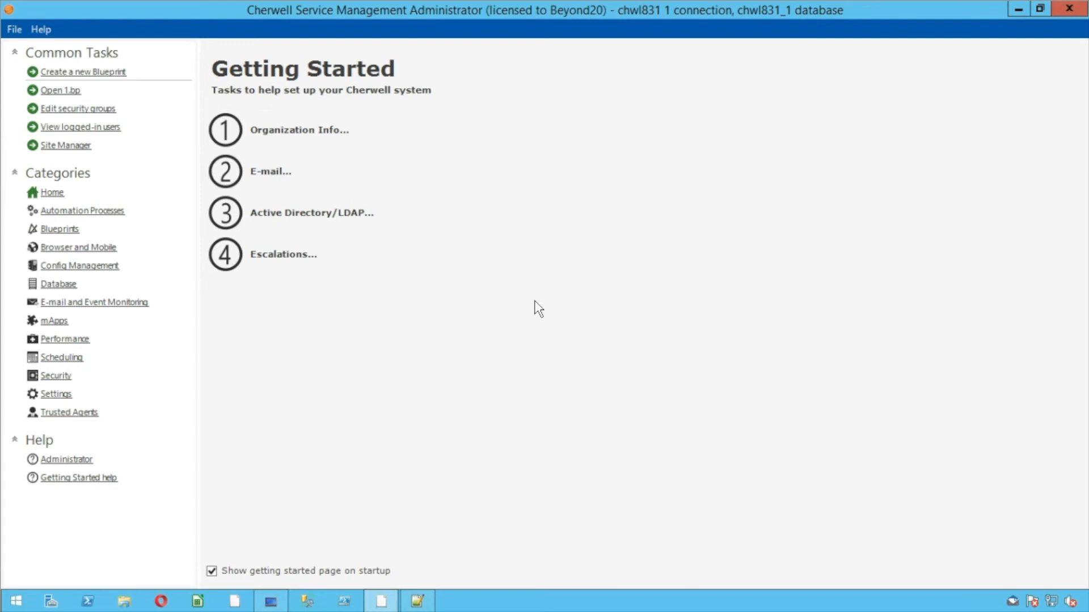
# Open the Stored Values Manager from Settings and select the Current System stored value
pyautogui.click(71, 395)
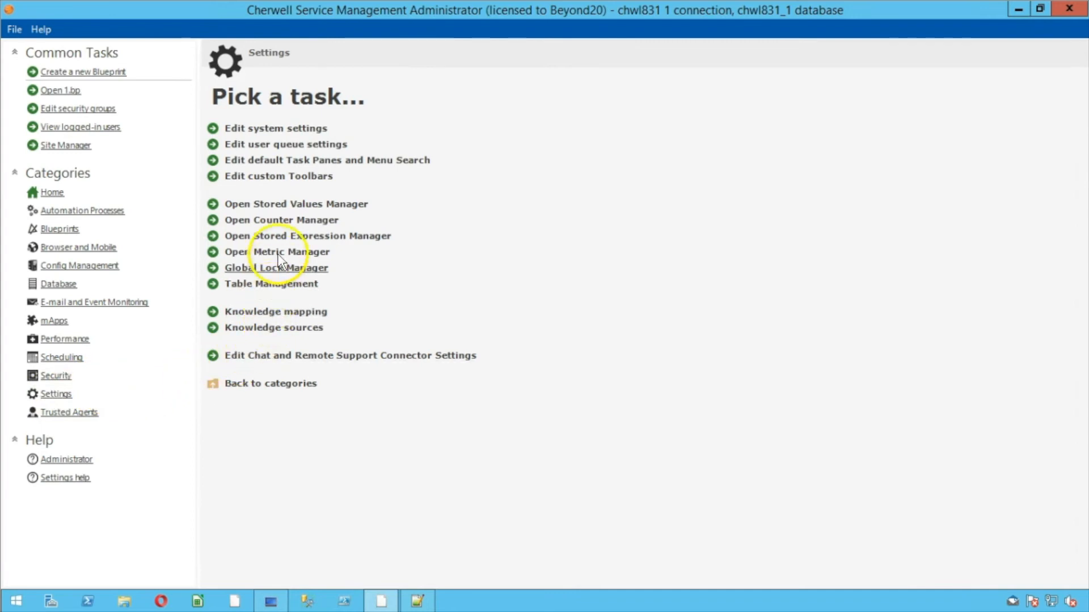
pyautogui.click(285, 205)
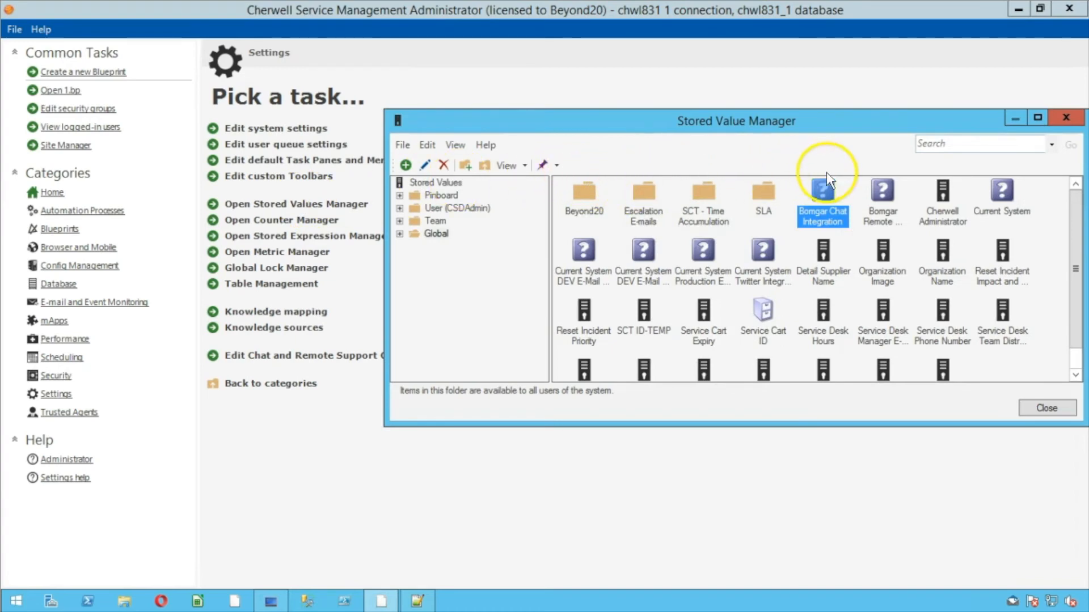
pyautogui.click(996, 190)
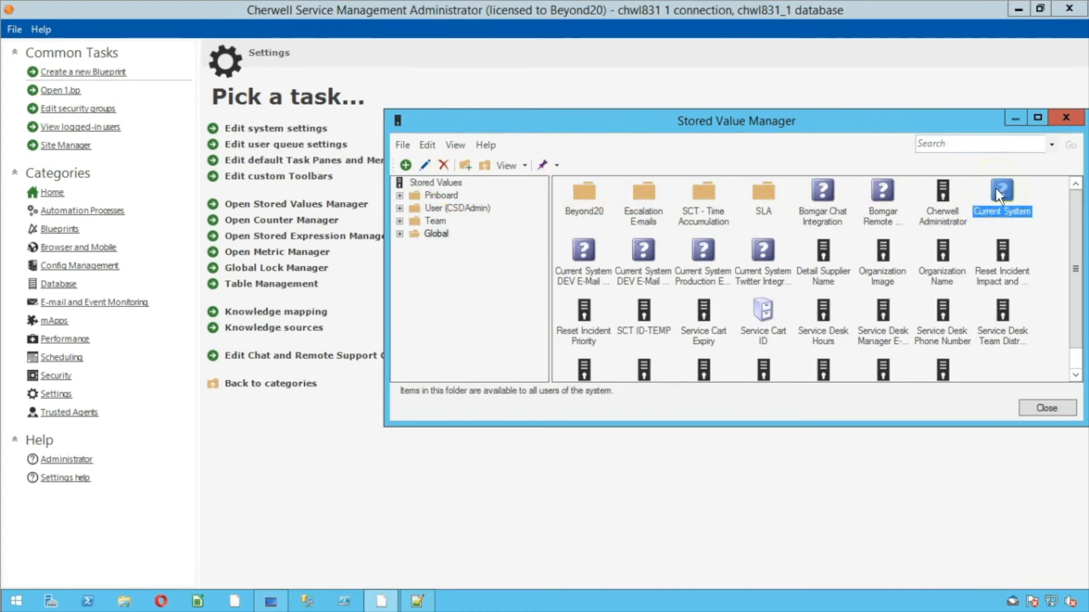
pyautogui.rightClick(996, 189)
pyautogui.click(1018, 219)
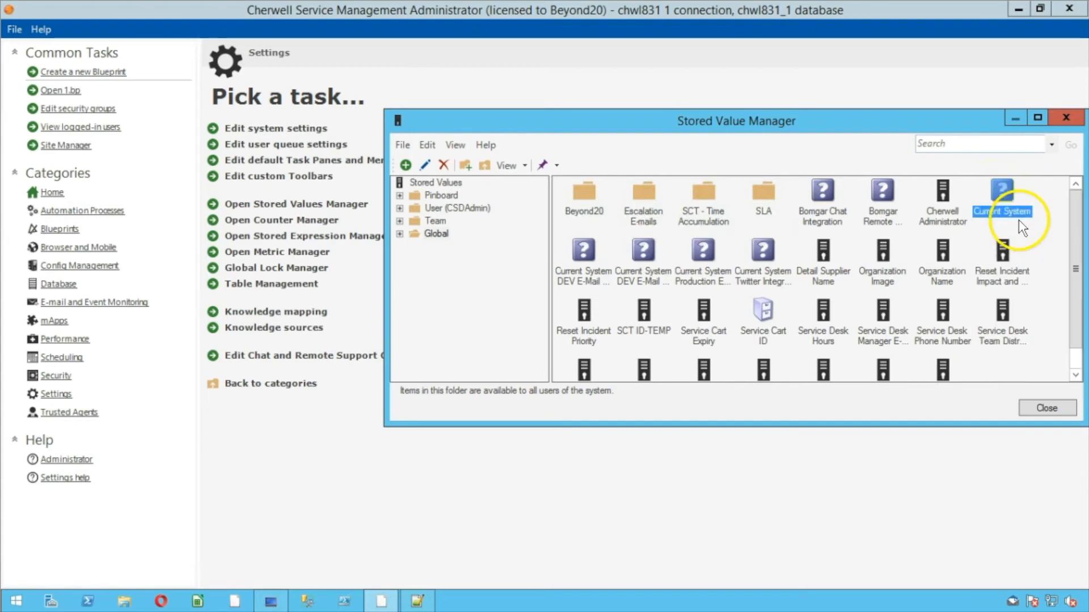
pyautogui.moveTo(359, 281); pyautogui.dragTo(374, 83)
pyautogui.moveTo(222, 305); pyautogui.dragTo(141, 304)
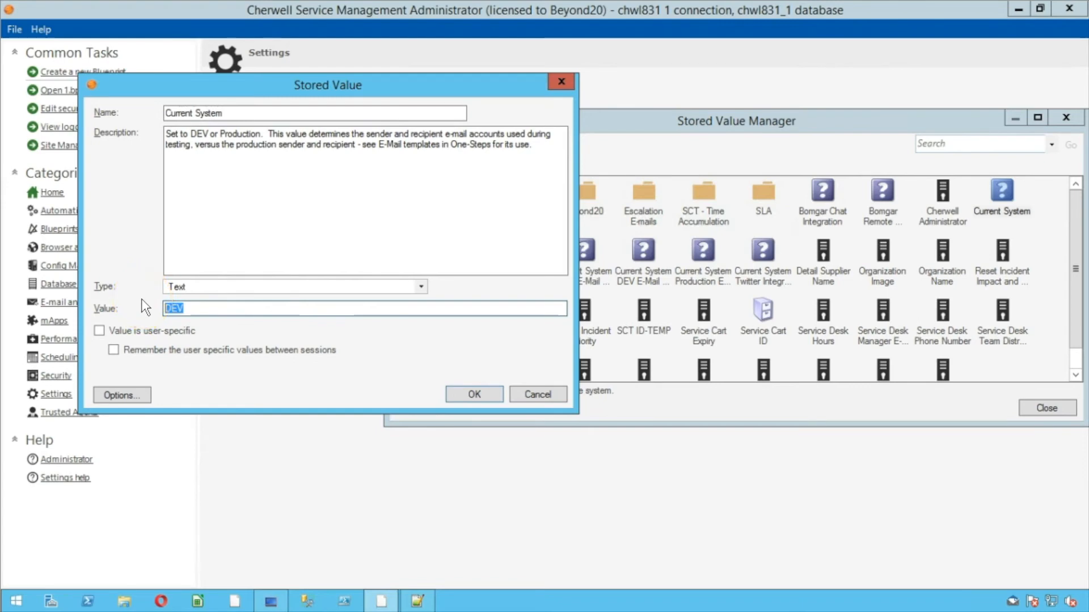
pyautogui.click(149, 302)
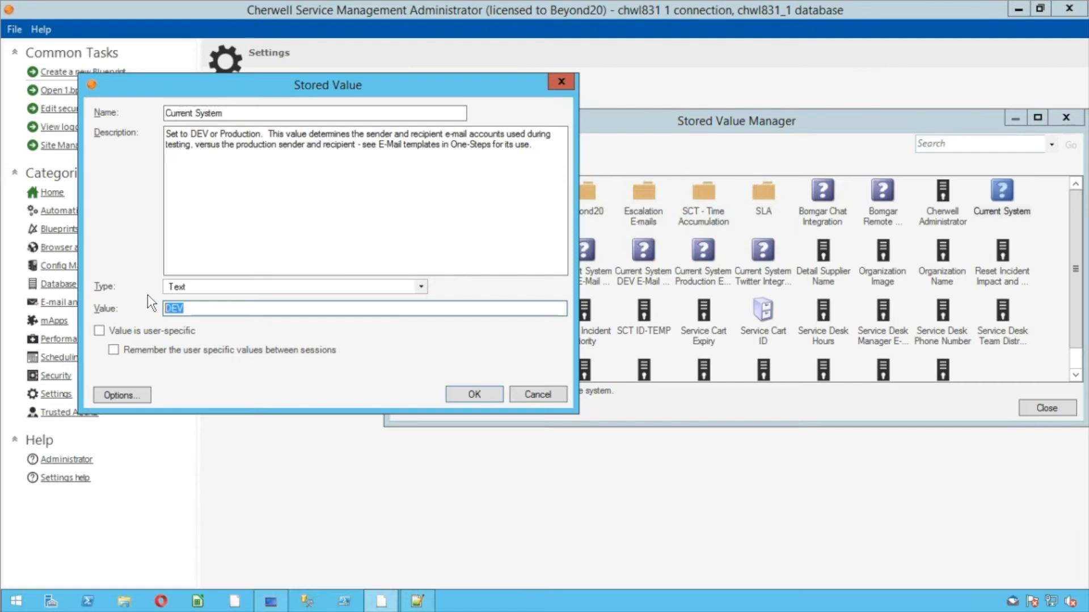
pyautogui.click(538, 394)
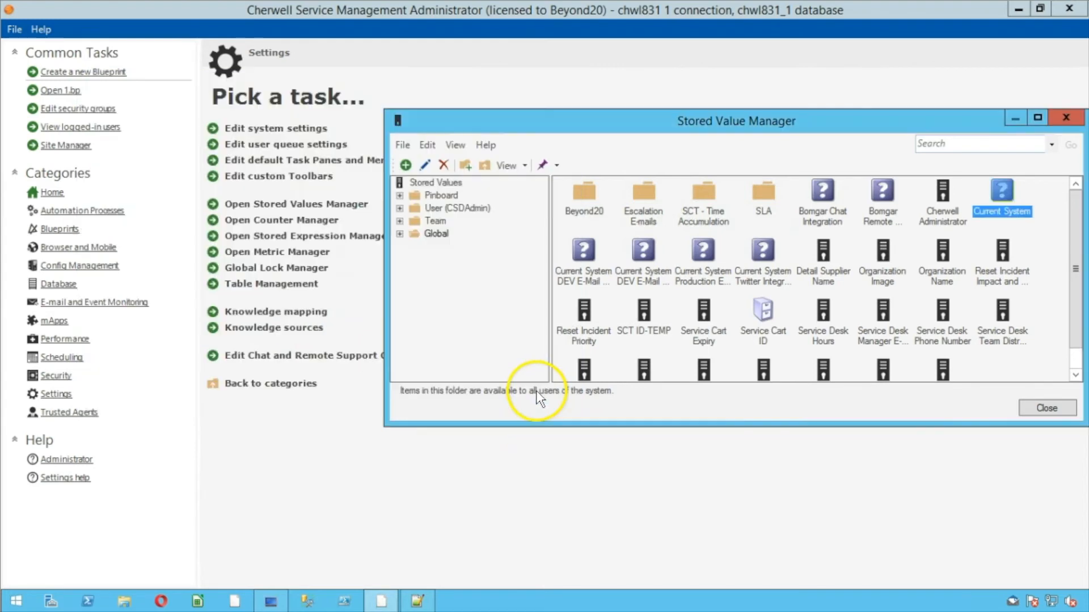
# Review the Current System DEV E-Mail Recipient value without saving, then close Stored Value Manager
pyautogui.click(584, 255)
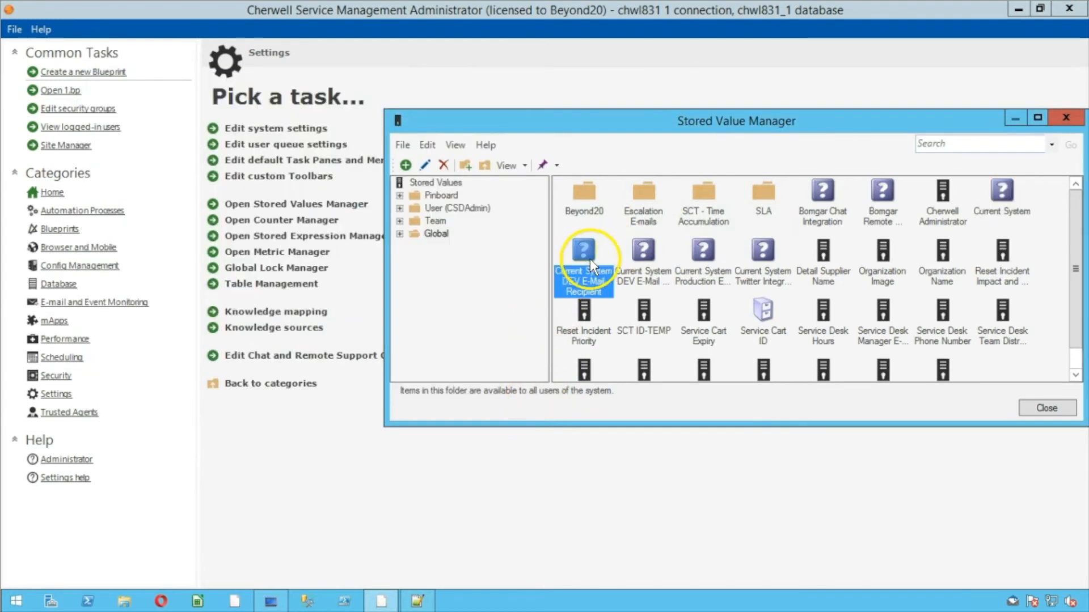
pyautogui.rightClick(590, 259)
pyautogui.click(601, 277)
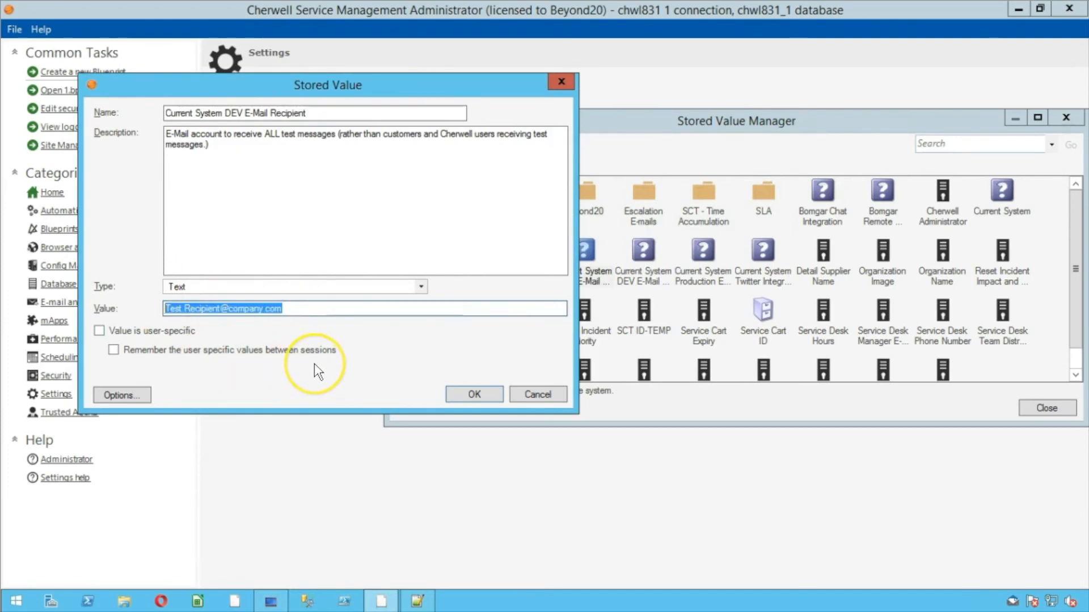
pyautogui.click(527, 394)
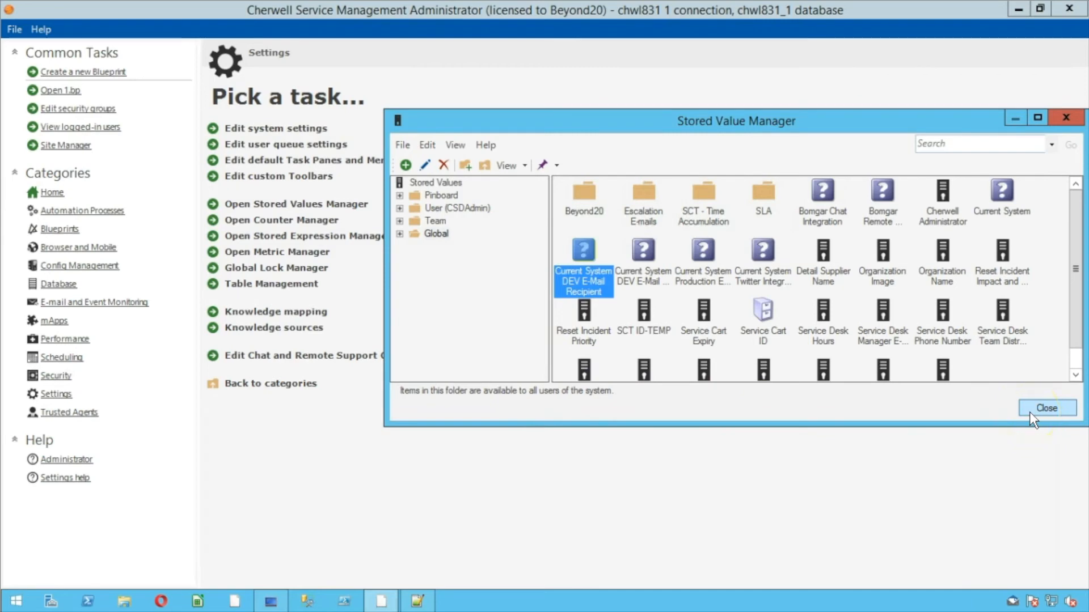
pyautogui.click(1015, 191)
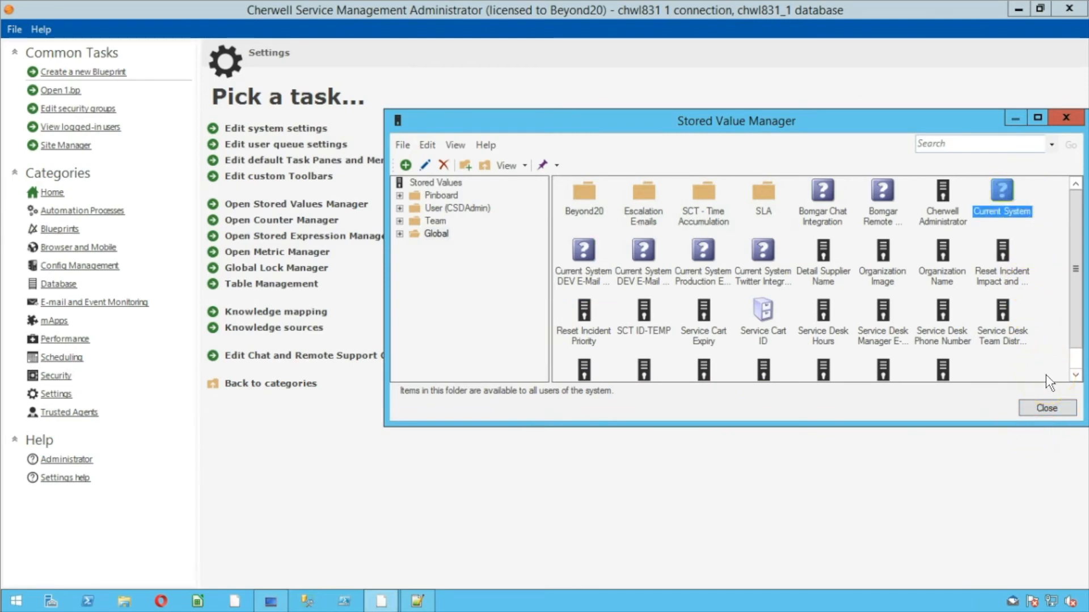
pyautogui.rightClick(590, 254)
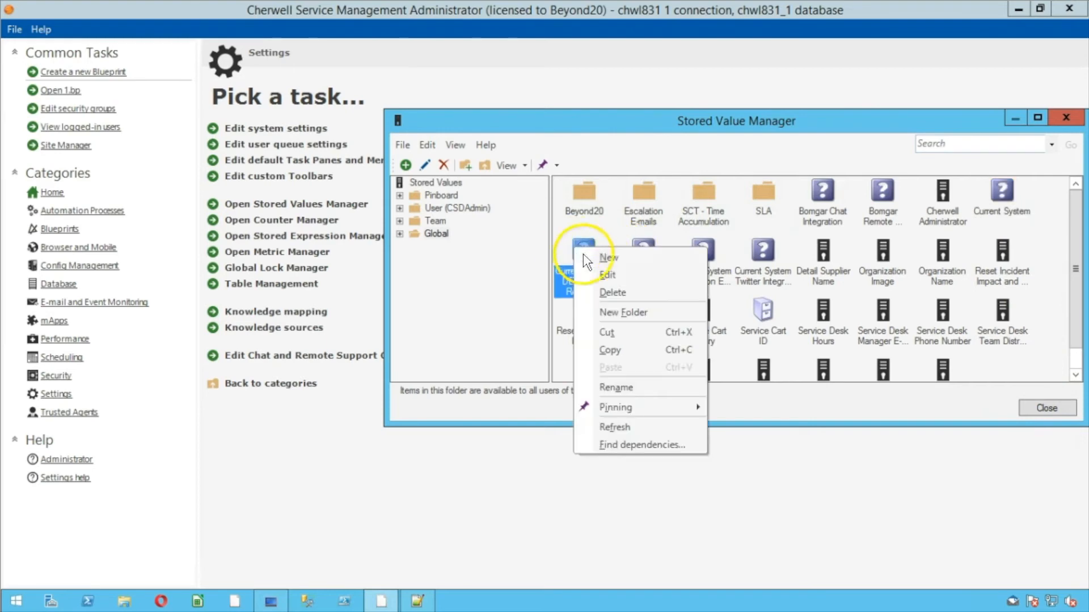
pyautogui.click(606, 273)
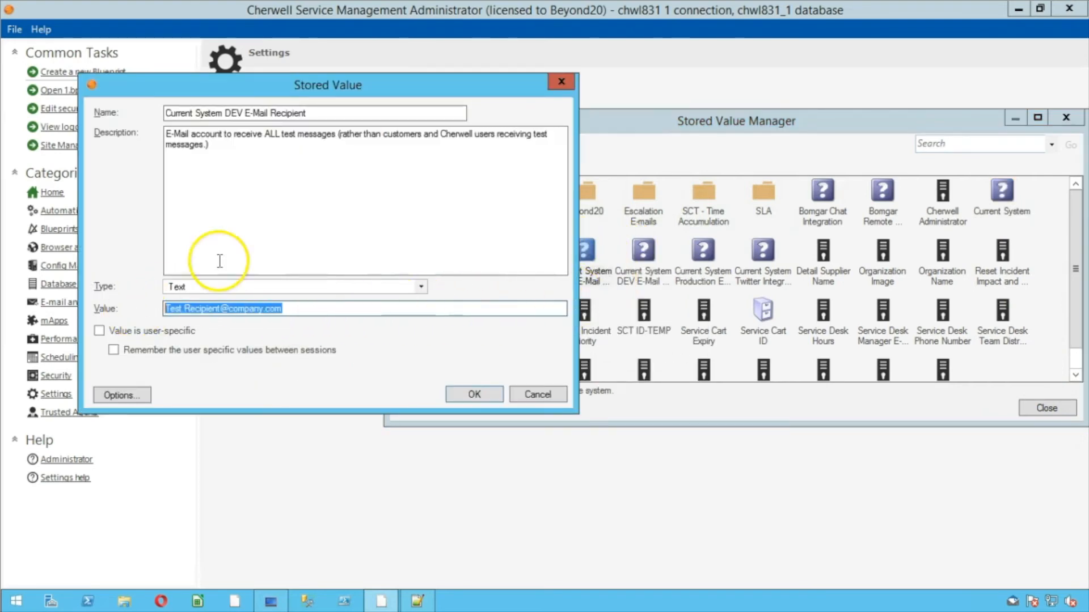
pyautogui.click(527, 397)
pyautogui.click(1047, 407)
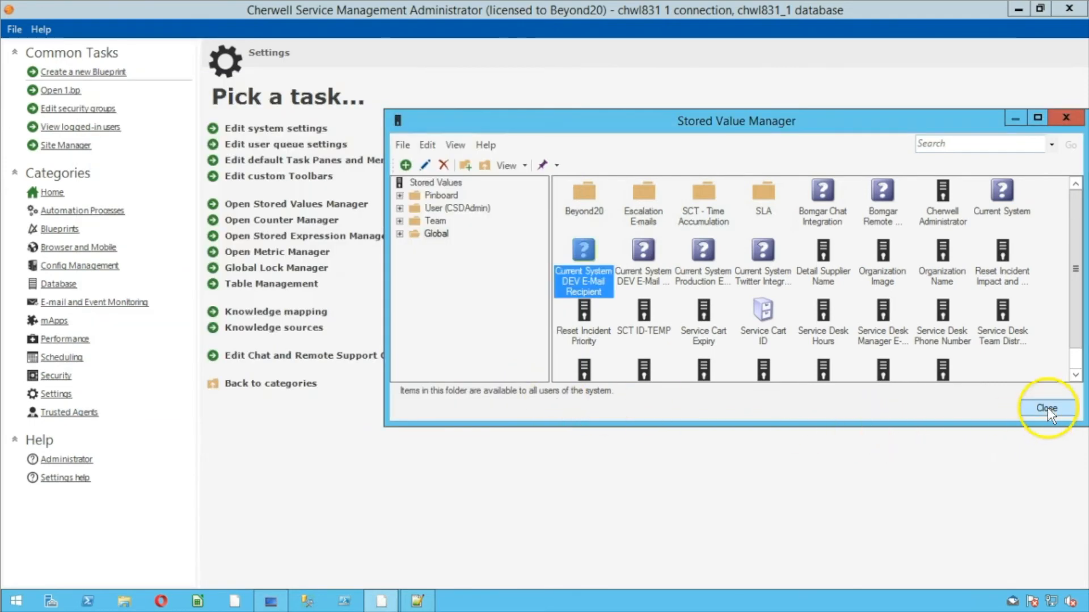
pyautogui.click(216, 285)
# Switch via the Categories sidebar to the Automation Processes task list
pyautogui.click(90, 290)
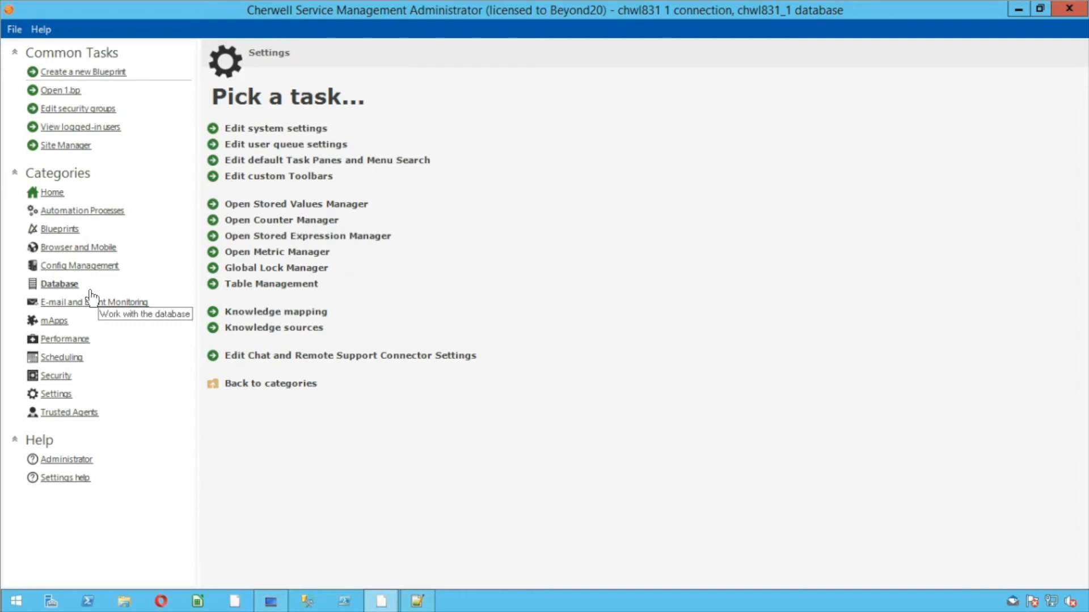
pyautogui.click(63, 228)
pyautogui.click(88, 211)
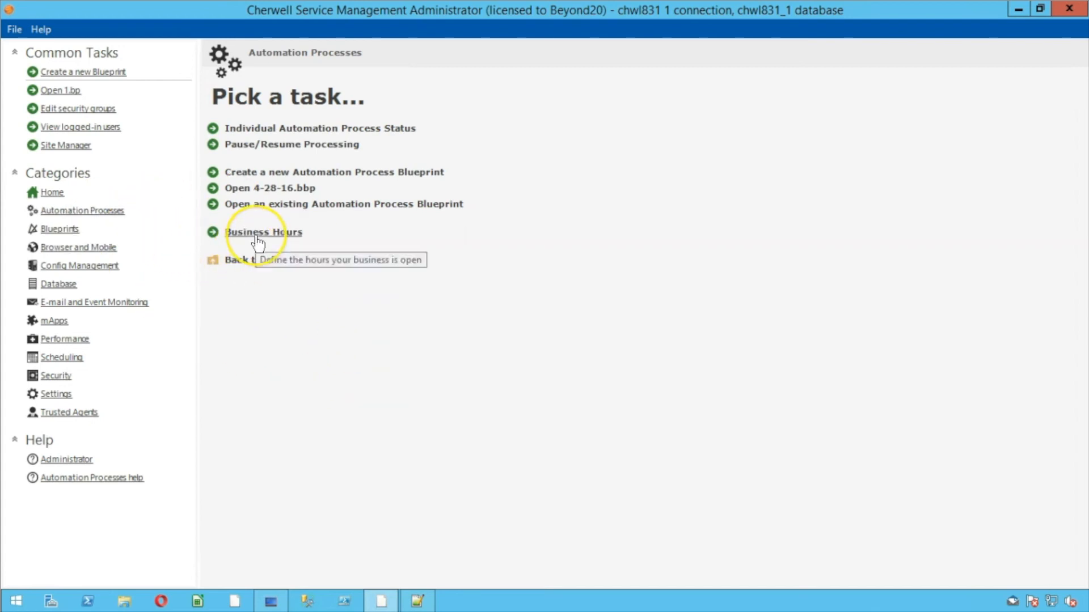
# Clear all processes including scheduled activities, keeping completed item history, then close the Individual Automation Process Status list
pyautogui.click(266, 130)
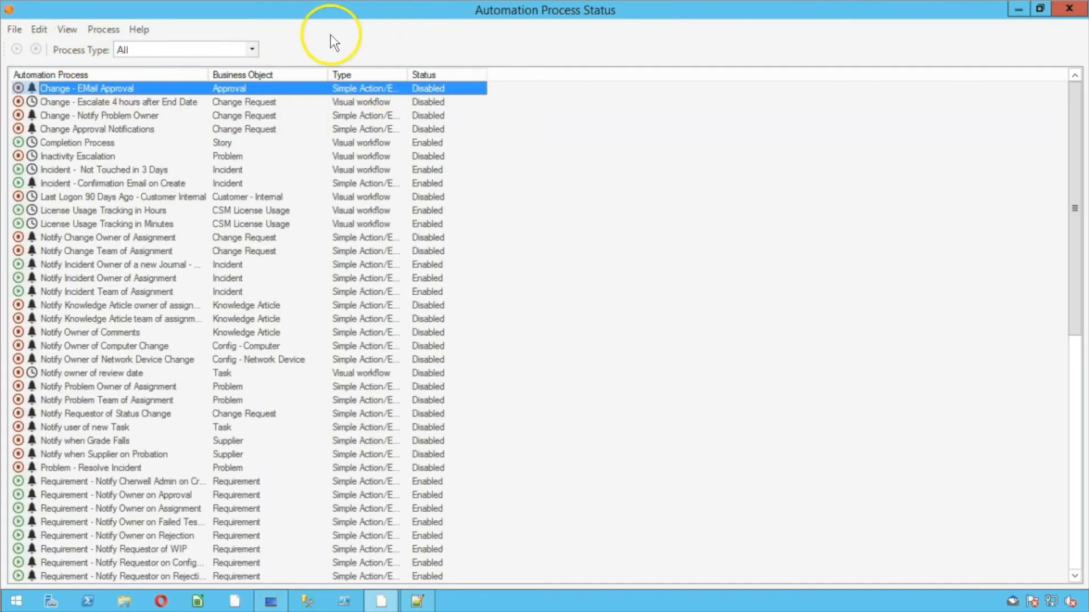
pyautogui.click(95, 29)
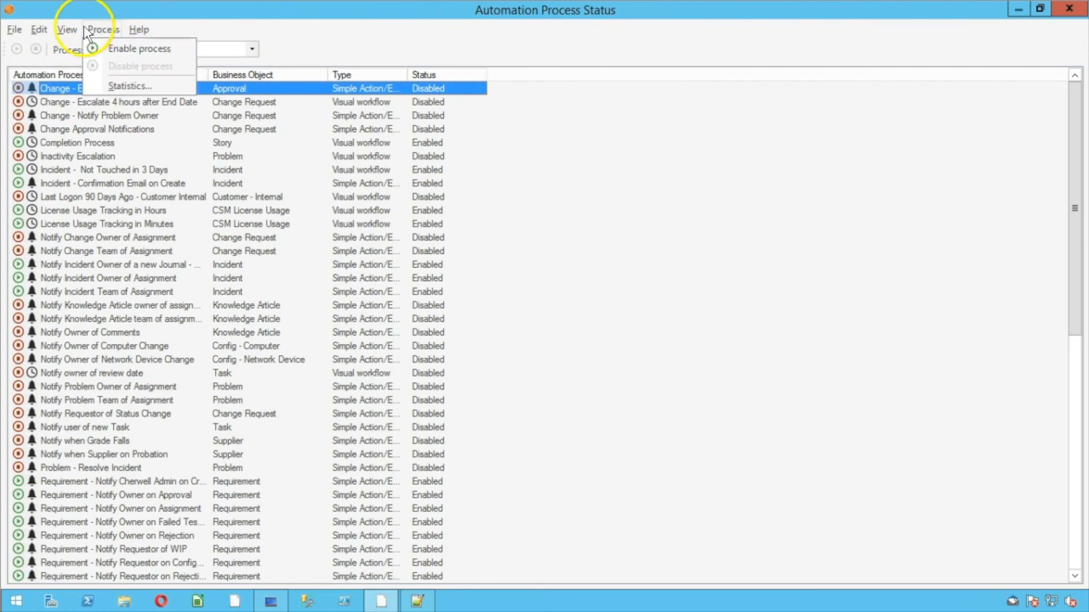
pyautogui.moveTo(20, 33)
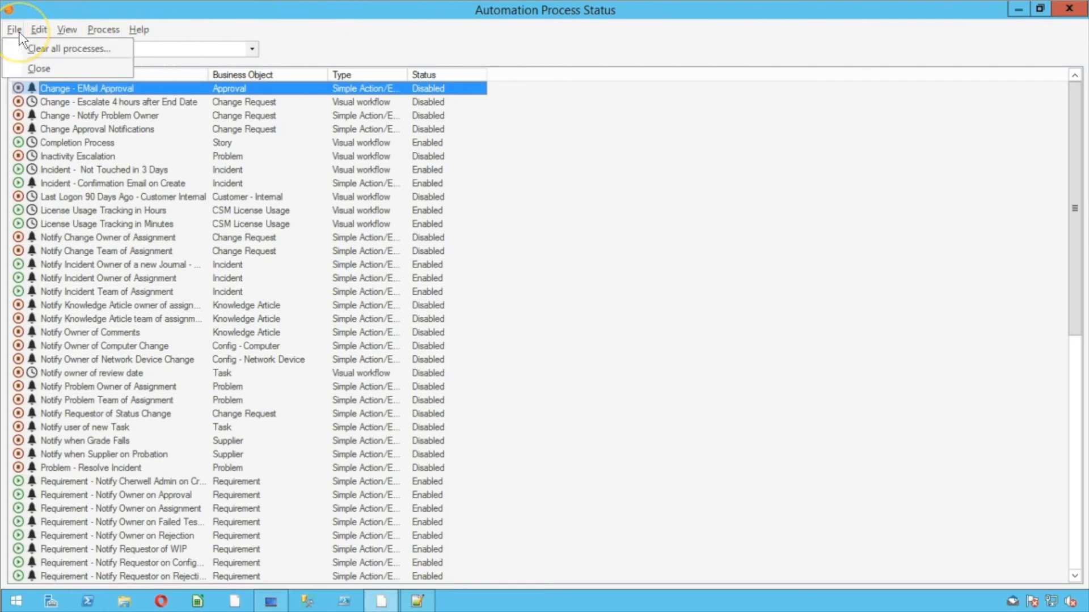
pyautogui.click(32, 51)
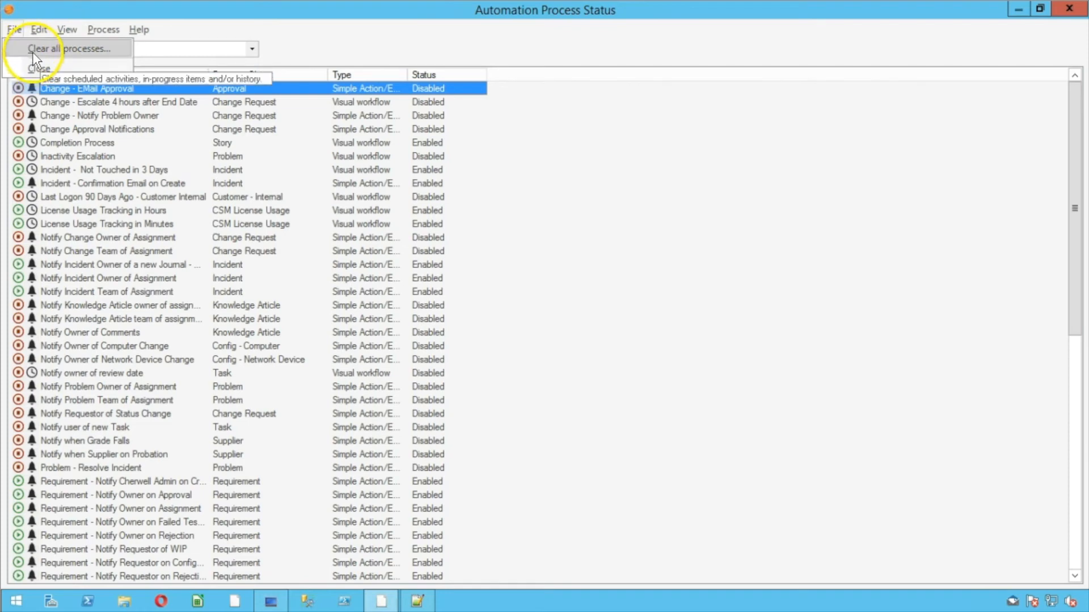
pyautogui.click(32, 53)
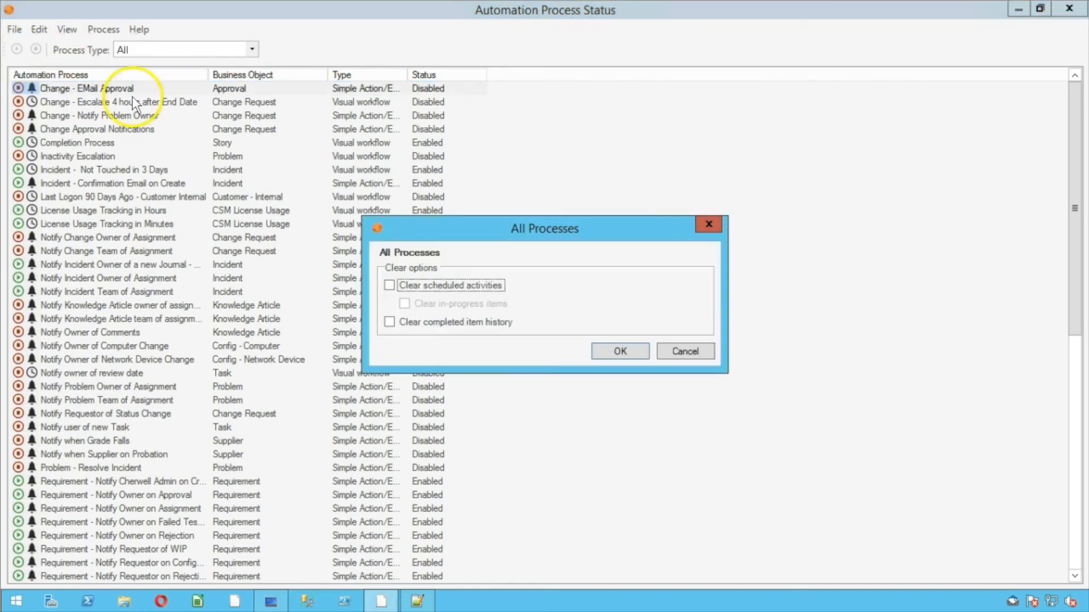
pyautogui.moveTo(432, 238); pyautogui.dragTo(522, 91)
pyautogui.click(506, 139)
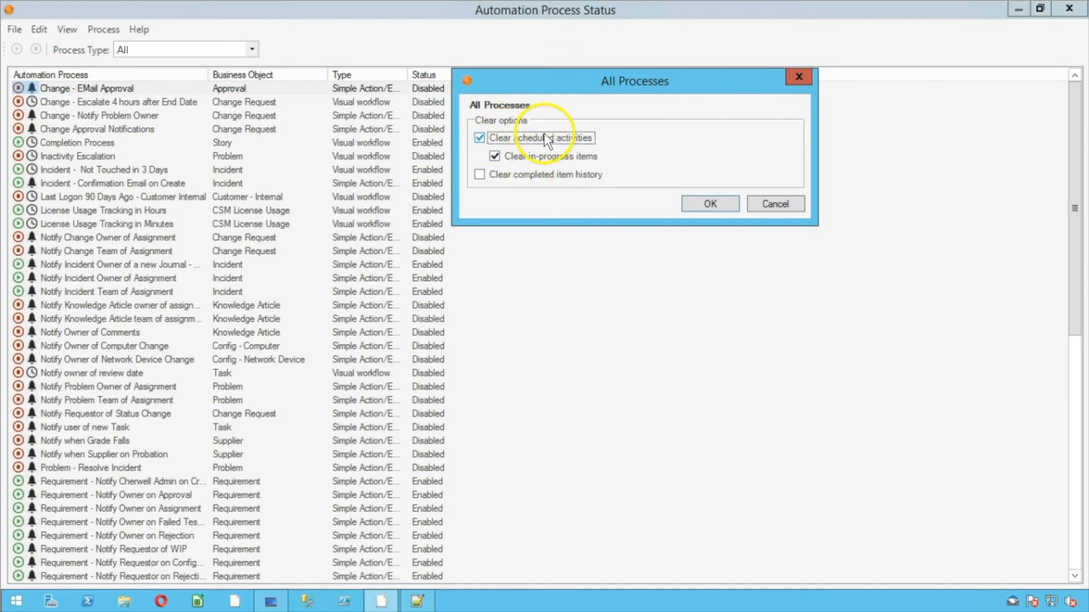
pyautogui.click(518, 169)
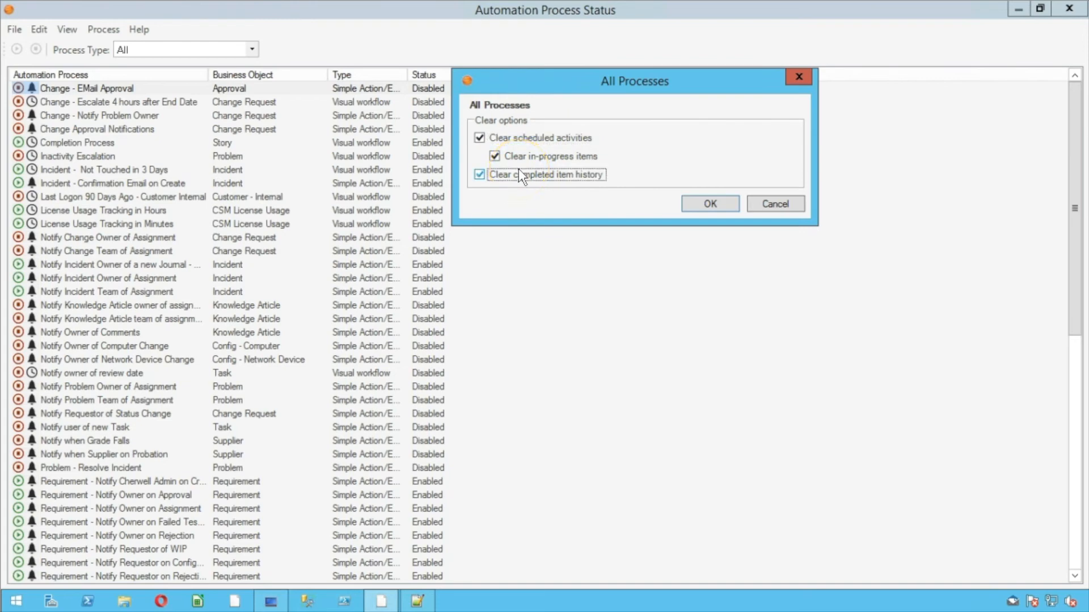
pyautogui.click(500, 176)
pyautogui.click(711, 203)
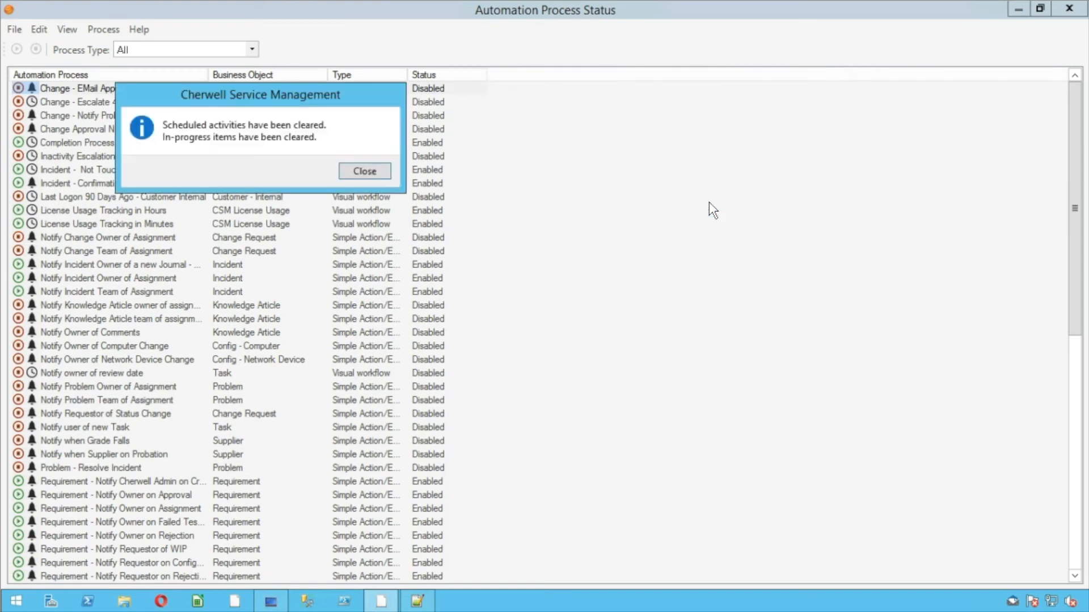
pyautogui.click(365, 171)
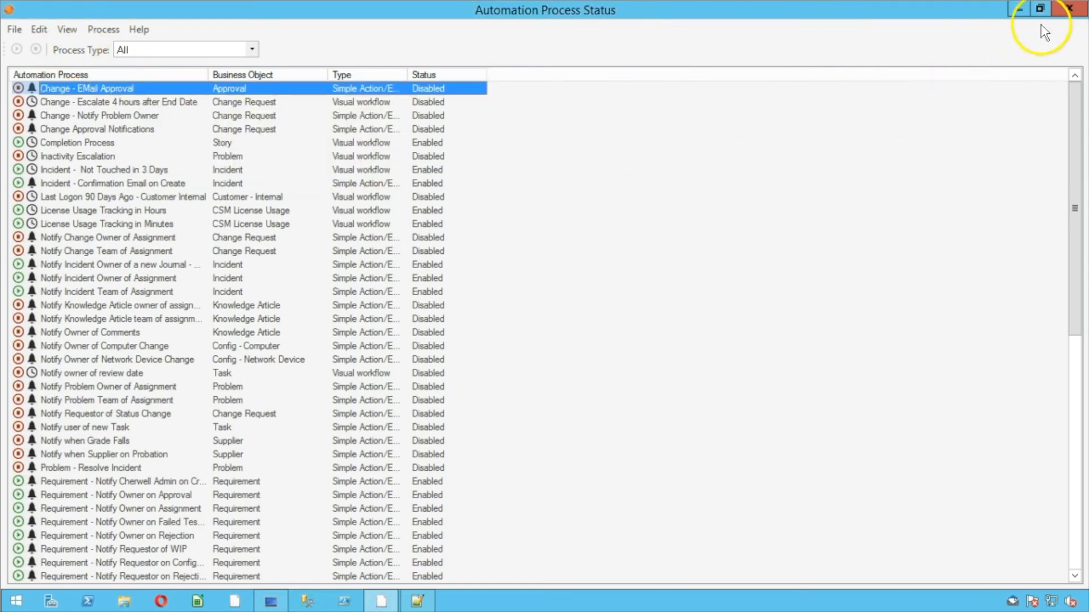
pyautogui.click(1067, 10)
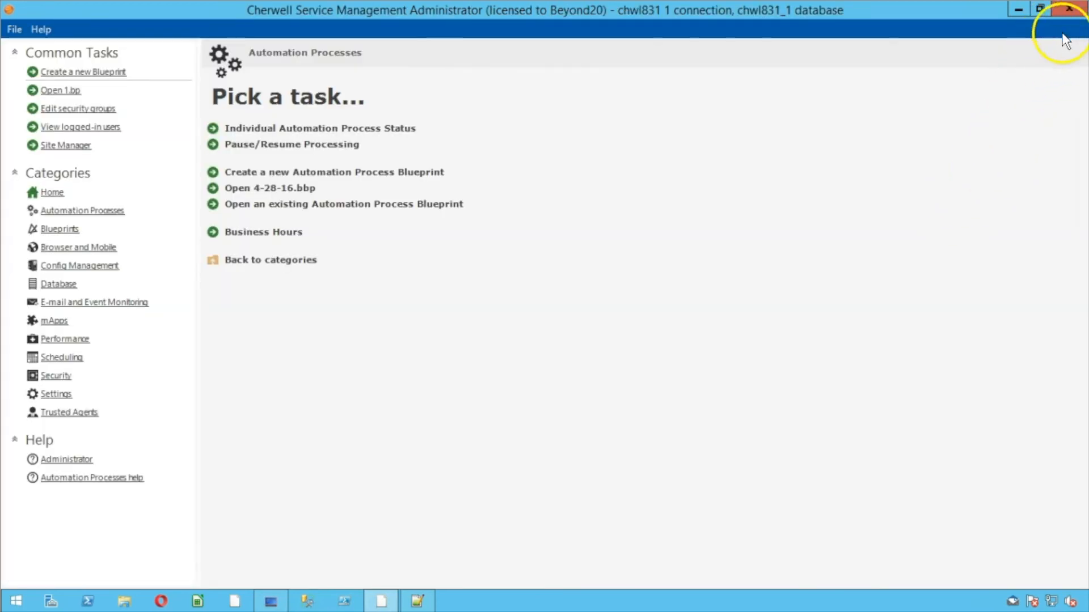
# Open the E-mail and Event Monitoring Manager from the E-mail and Event Monitoring tasks
pyautogui.click(113, 303)
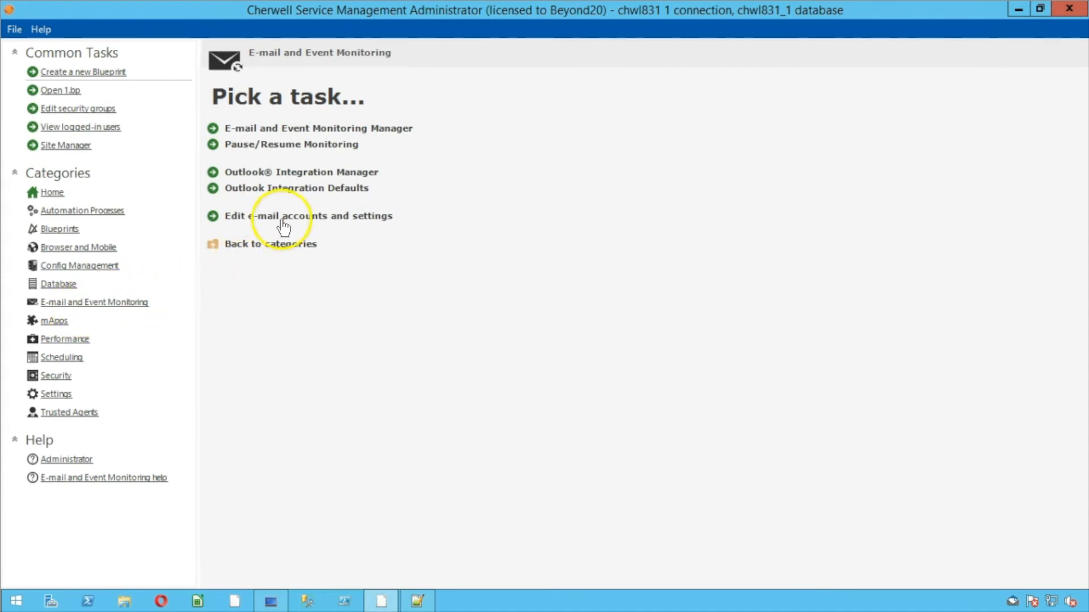
pyautogui.click(283, 128)
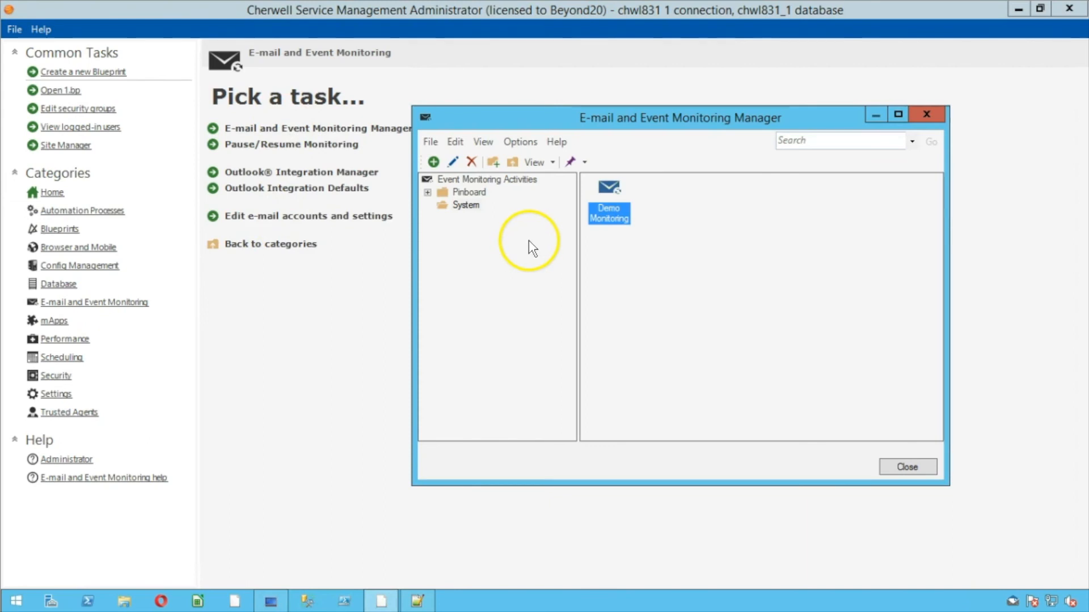
pyautogui.click(530, 141)
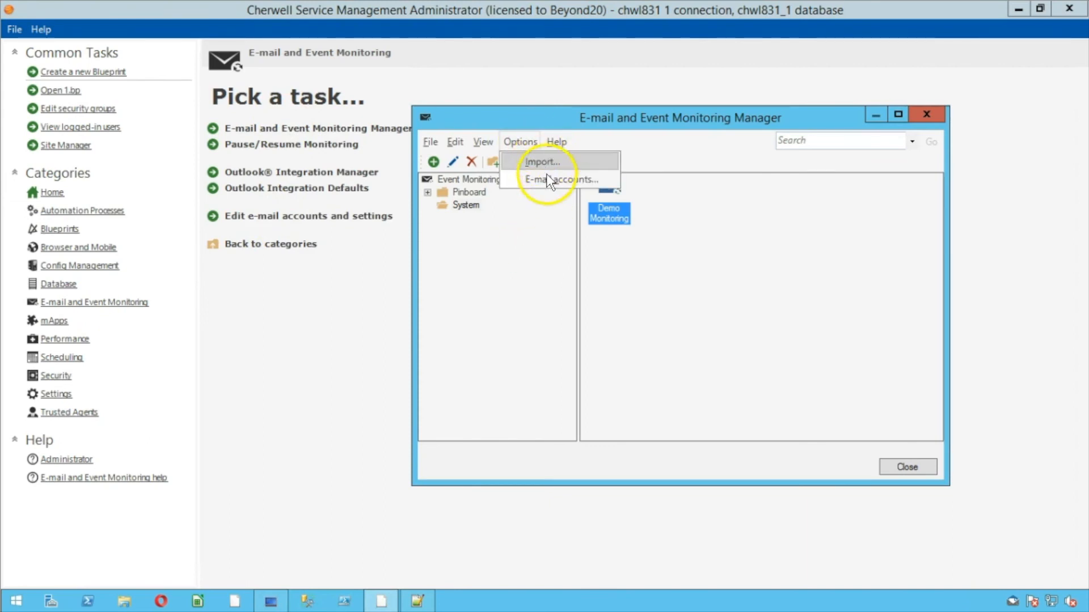
pyautogui.click(522, 140)
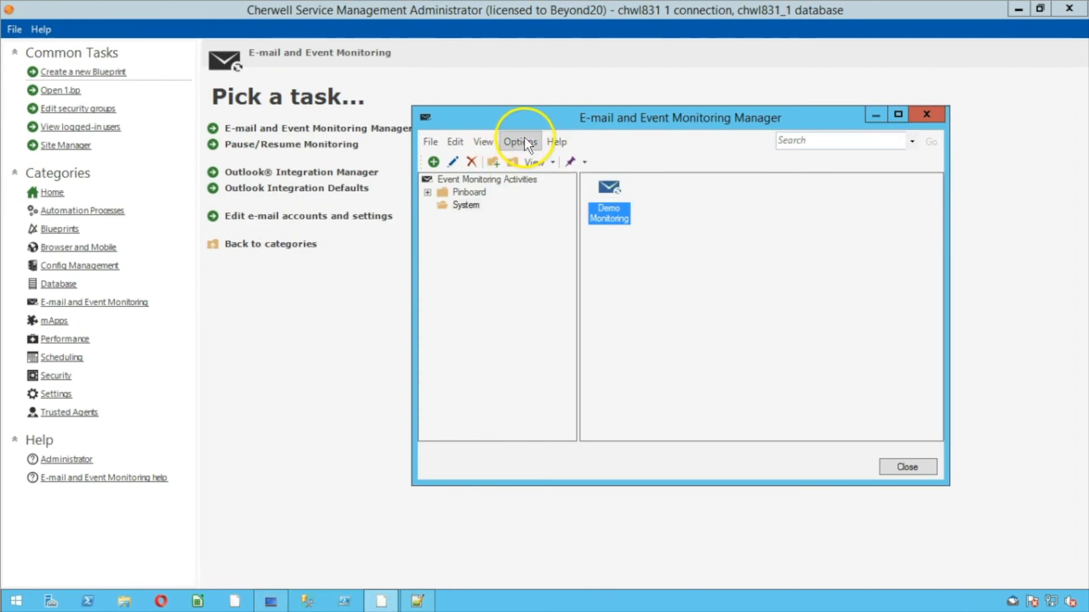
# Start a monitoring definition import, cancel it, and open the E-mail accounts list instead
pyautogui.click(787, 213)
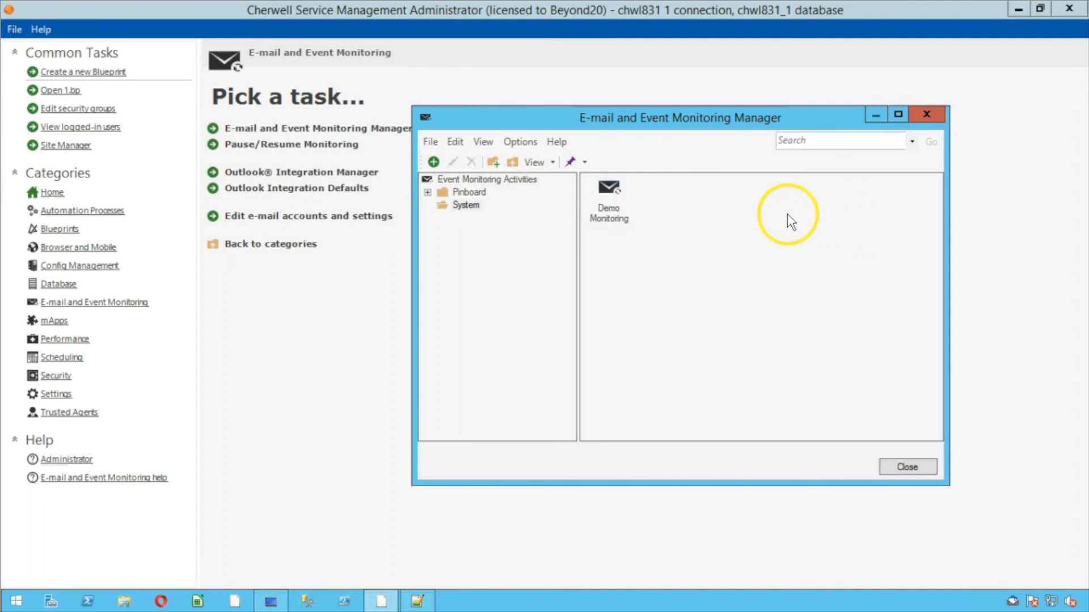
pyautogui.click(437, 138)
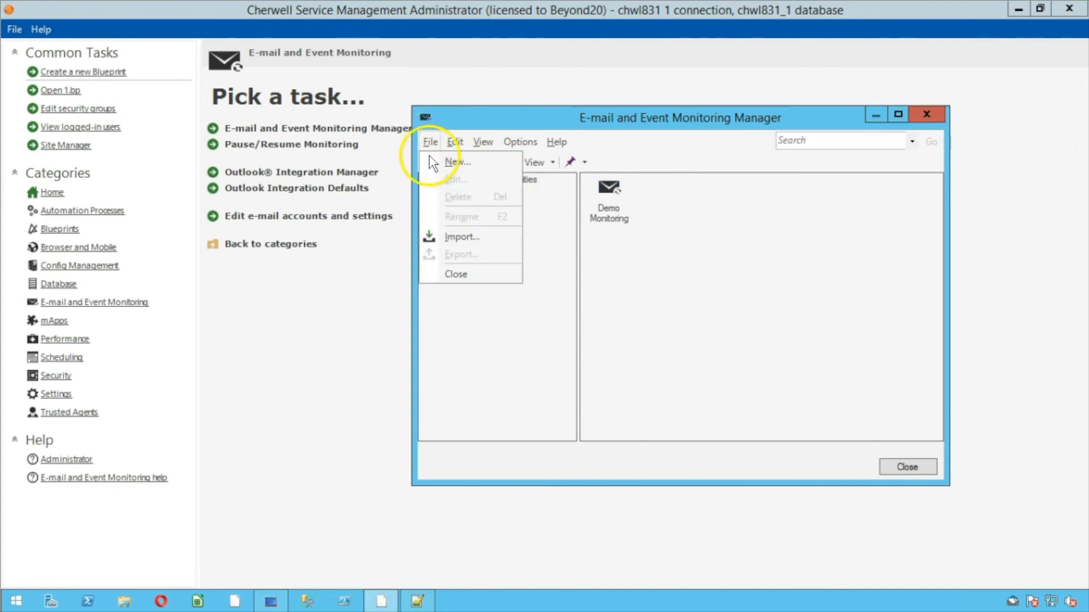
pyautogui.click(455, 240)
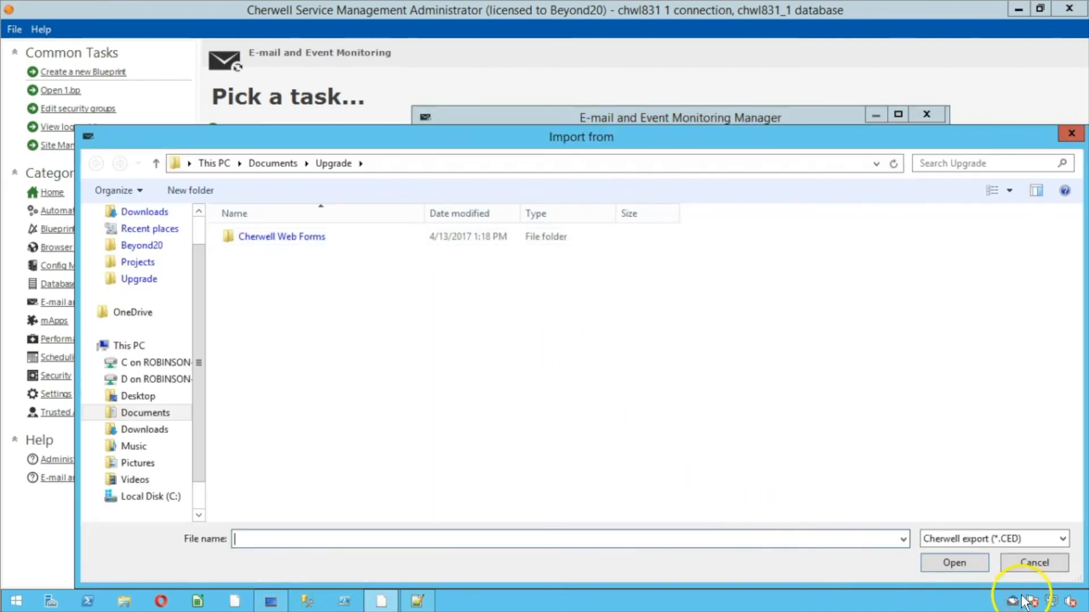
pyautogui.click(1036, 563)
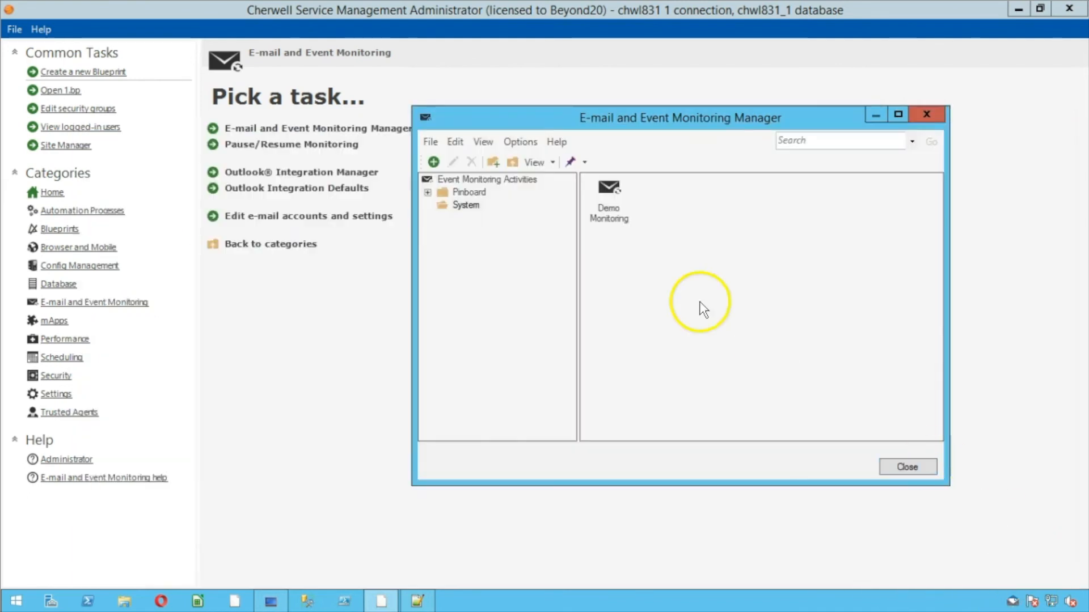
pyautogui.click(543, 142)
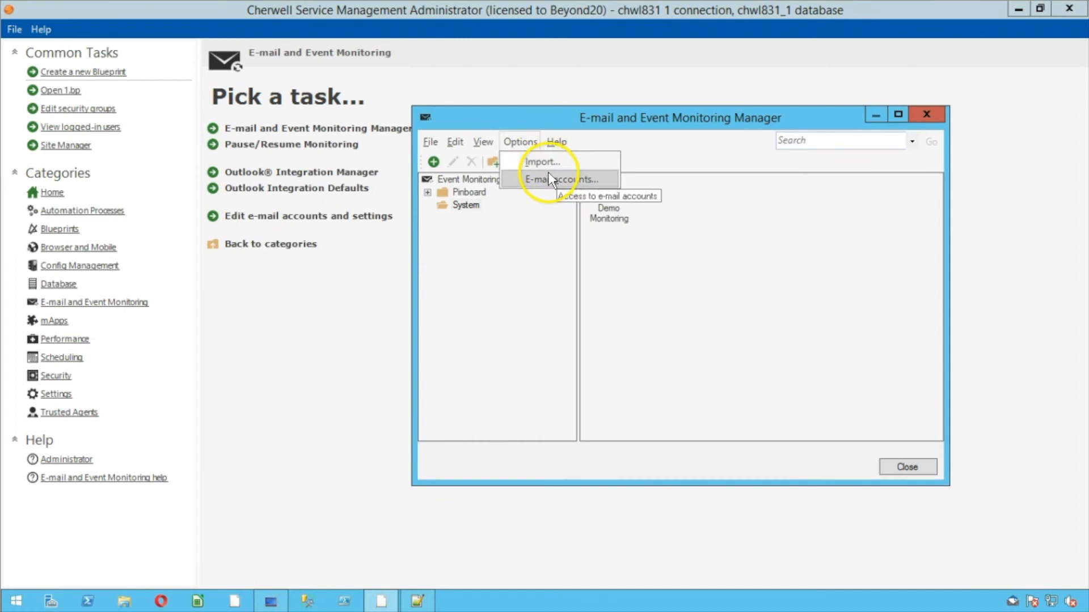
pyautogui.click(547, 173)
# Begin importing an e-mail account from a file, then cancel the import
pyautogui.moveTo(495, 104); pyautogui.dragTo(351, 116)
pyautogui.click(170, 130)
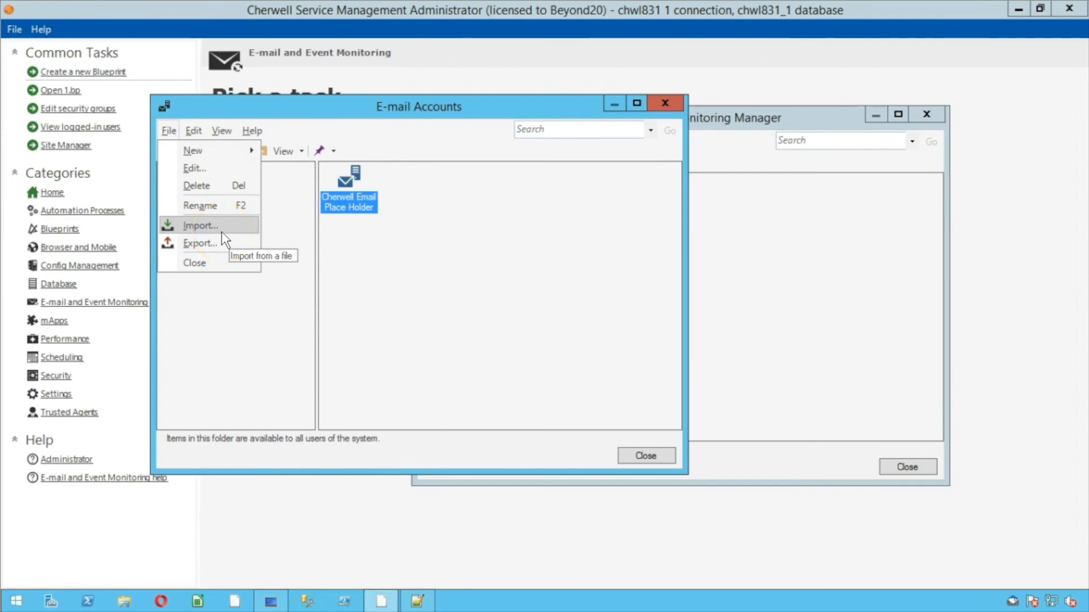
pyautogui.click(200, 226)
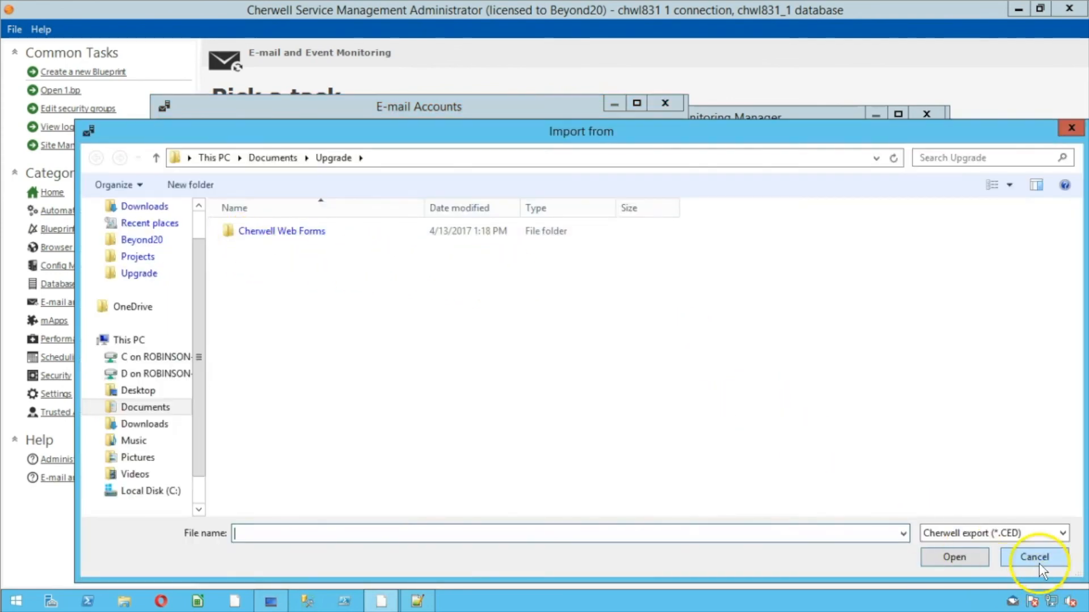
pyautogui.click(1035, 558)
# Check the Cherwell Email Place Holder account's POP server (0.0.0.0), then close all e-mail windows without saving
pyautogui.click(392, 263)
pyautogui.click(365, 196)
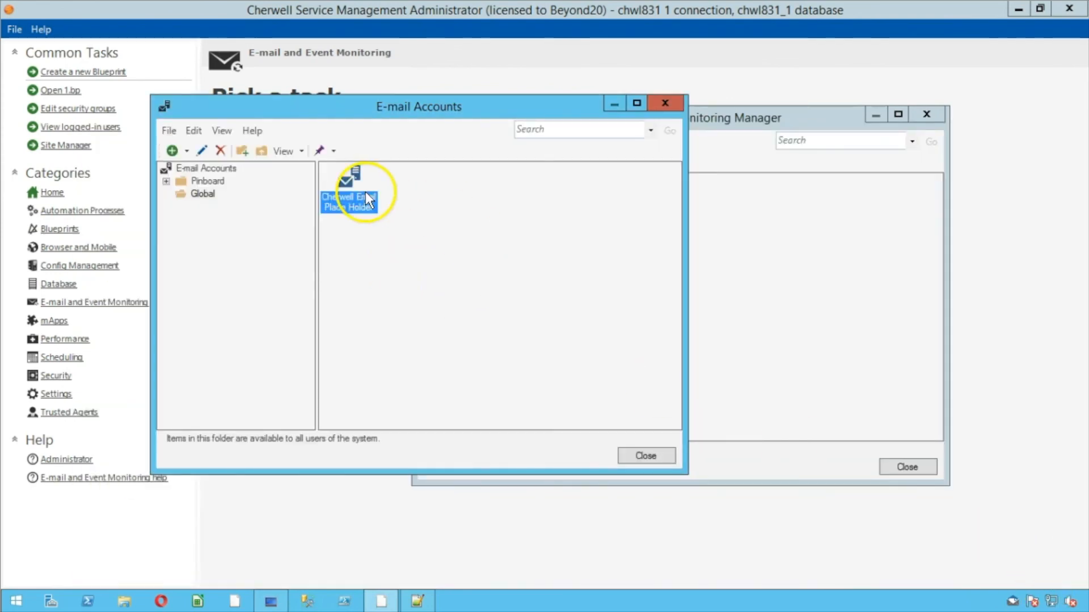
pyautogui.rightClick(365, 192)
pyautogui.click(372, 199)
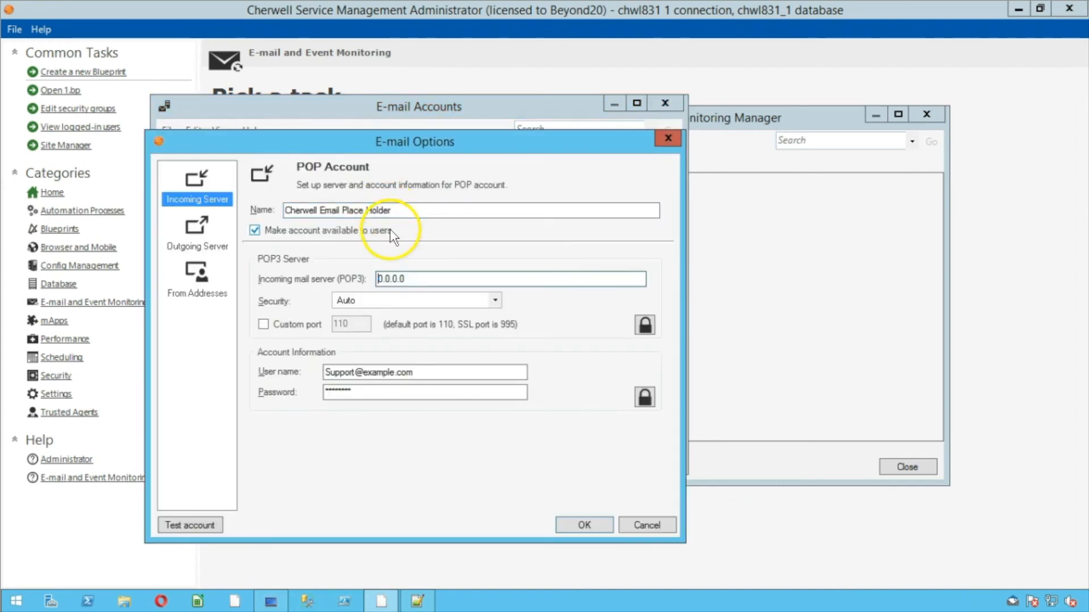
pyautogui.moveTo(398, 133); pyautogui.dragTo(655, 128)
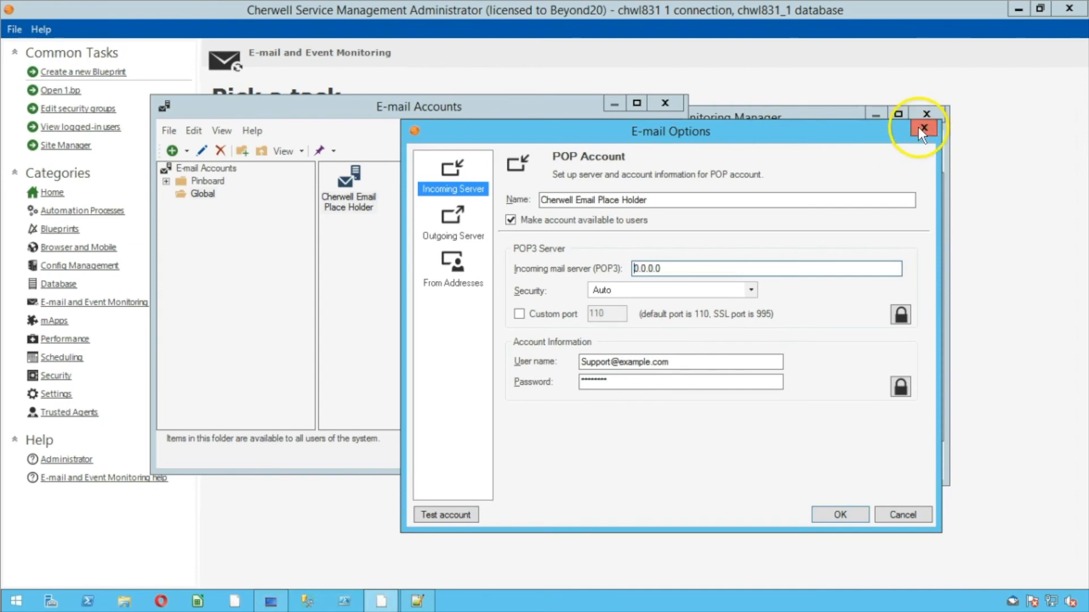
pyautogui.click(924, 128)
pyautogui.click(665, 103)
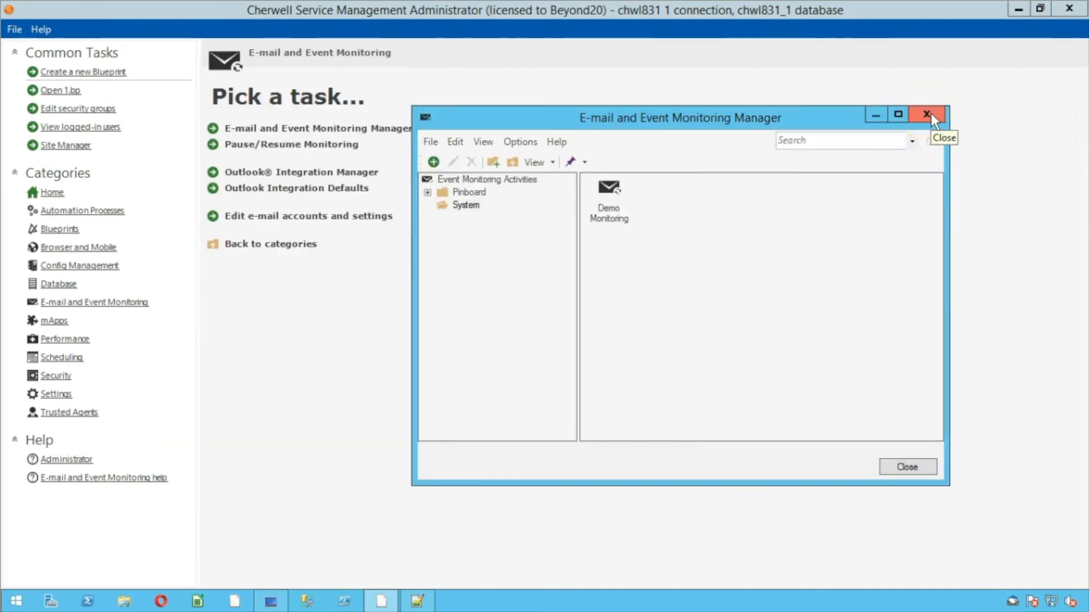
pyautogui.click(931, 114)
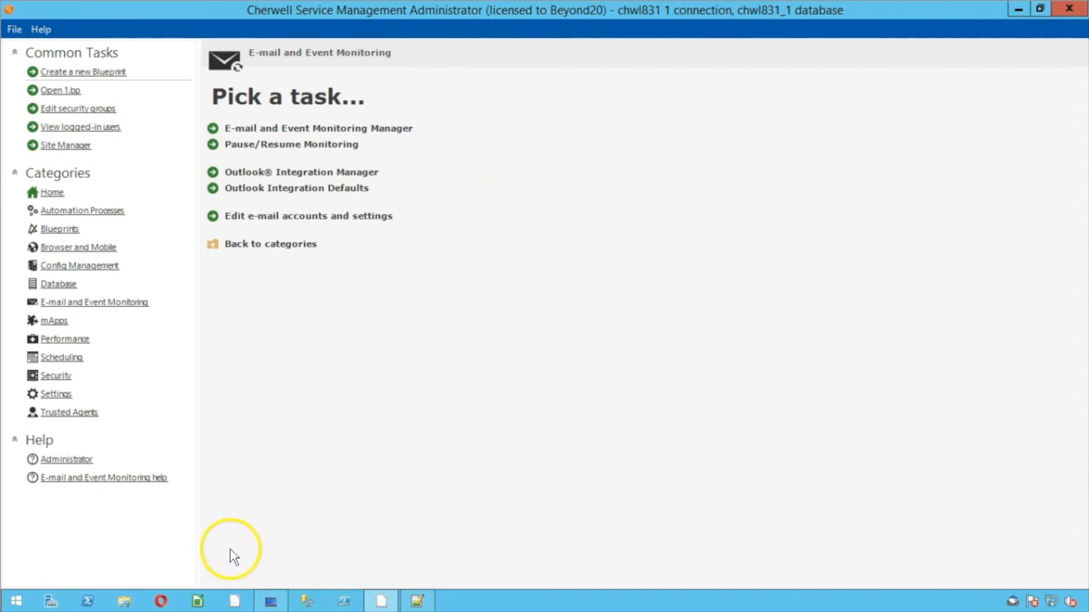
# Search Start for 'server' and launch Cherwell Server Manager
pyautogui.click(17, 601)
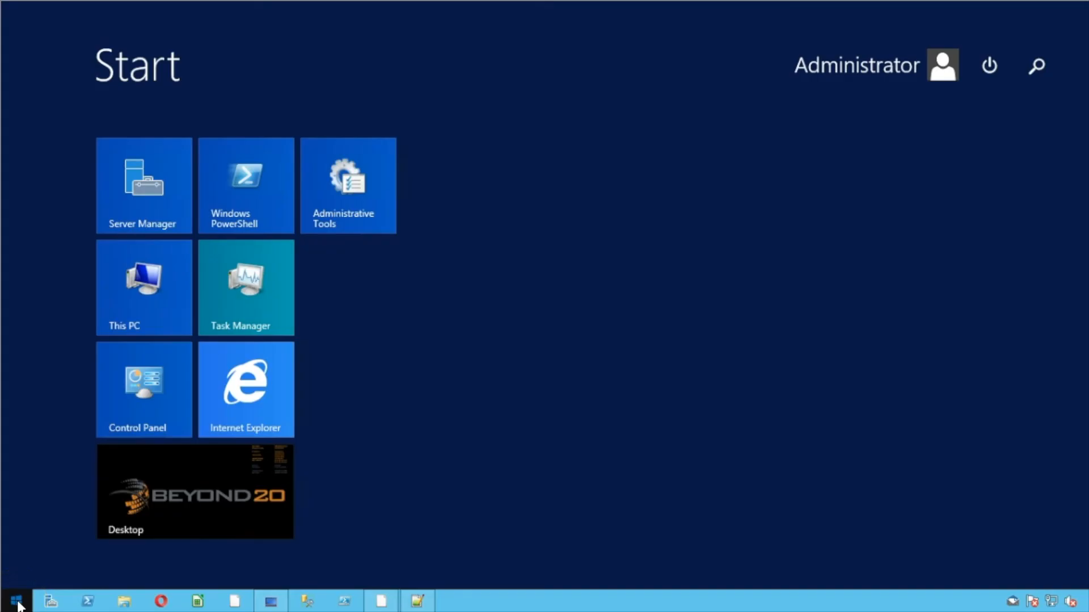
pyautogui.write('server 2014 Management Studio')
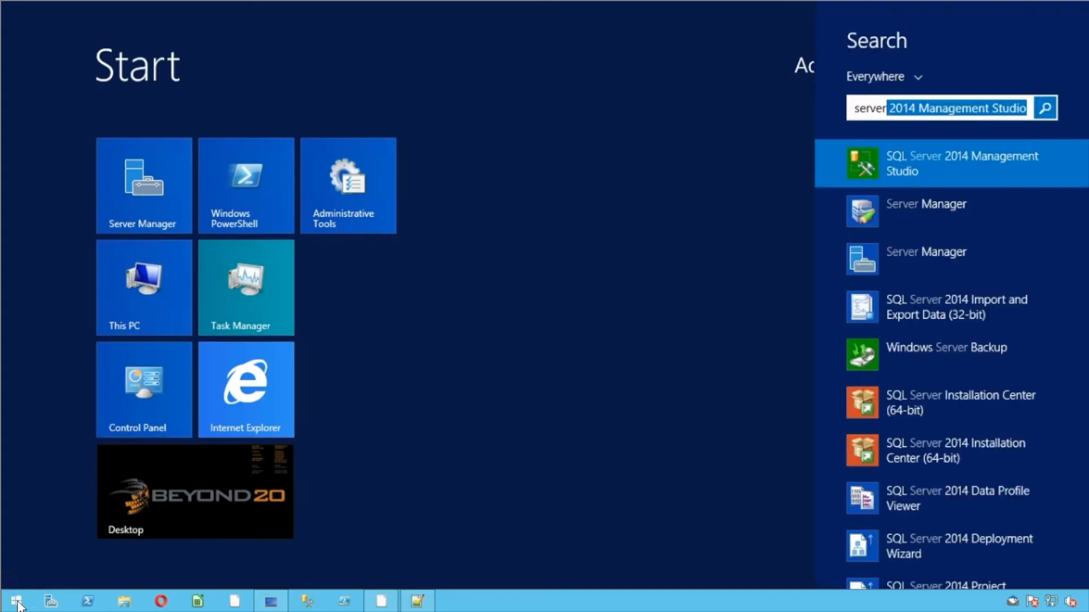
pyautogui.click(18, 604)
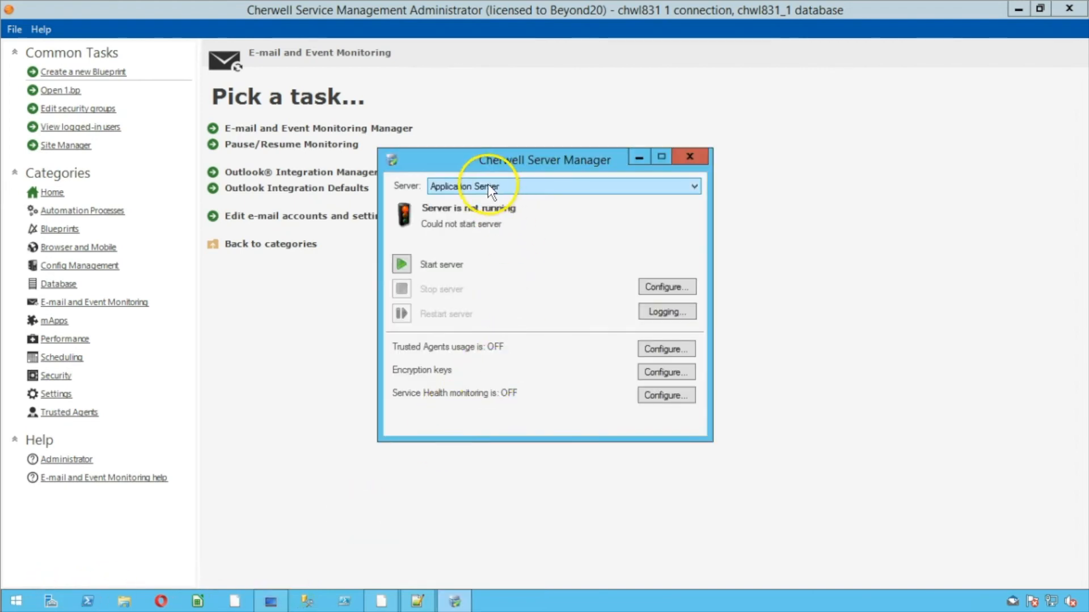
# Check the Application, Automation Process, E-mail and Event Monitor, and Scheduling server statuses
pyautogui.click(488, 184)
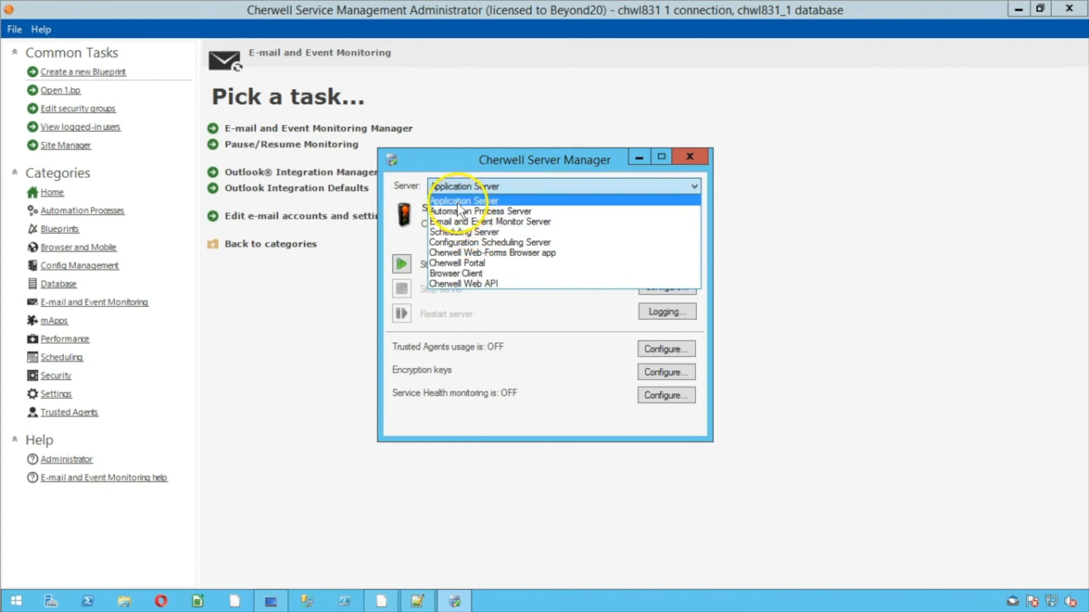
pyautogui.click(457, 202)
pyautogui.click(454, 186)
pyautogui.click(461, 213)
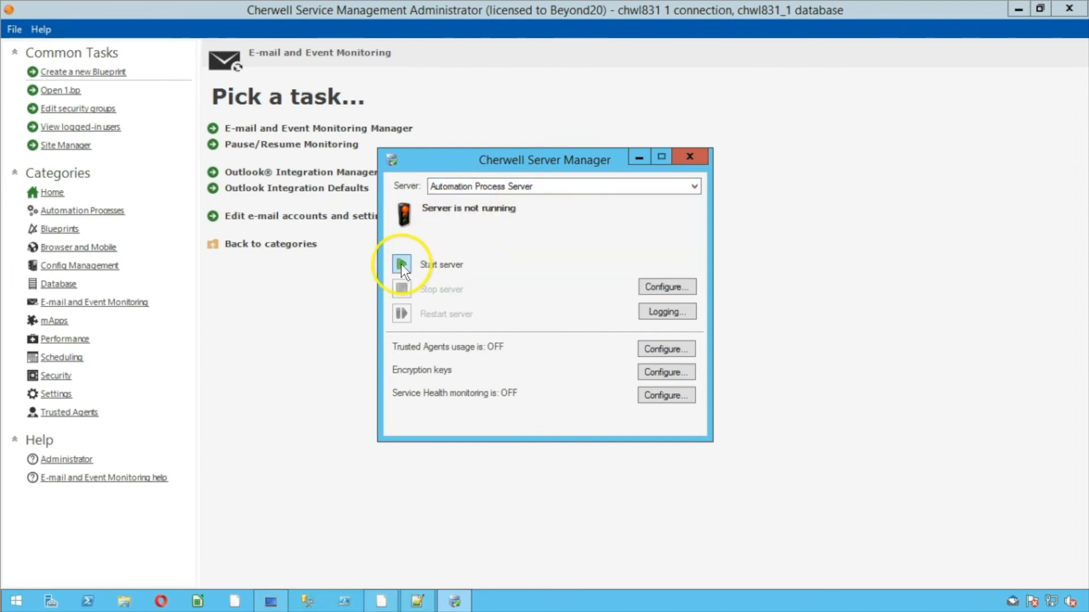
pyautogui.click(458, 188)
pyautogui.click(456, 221)
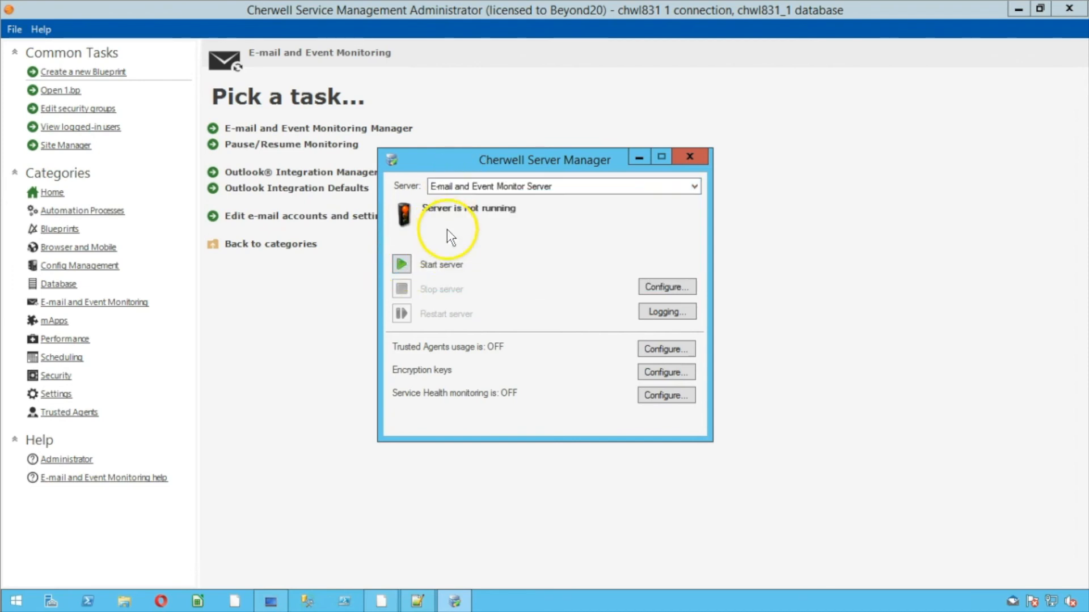
pyautogui.click(462, 184)
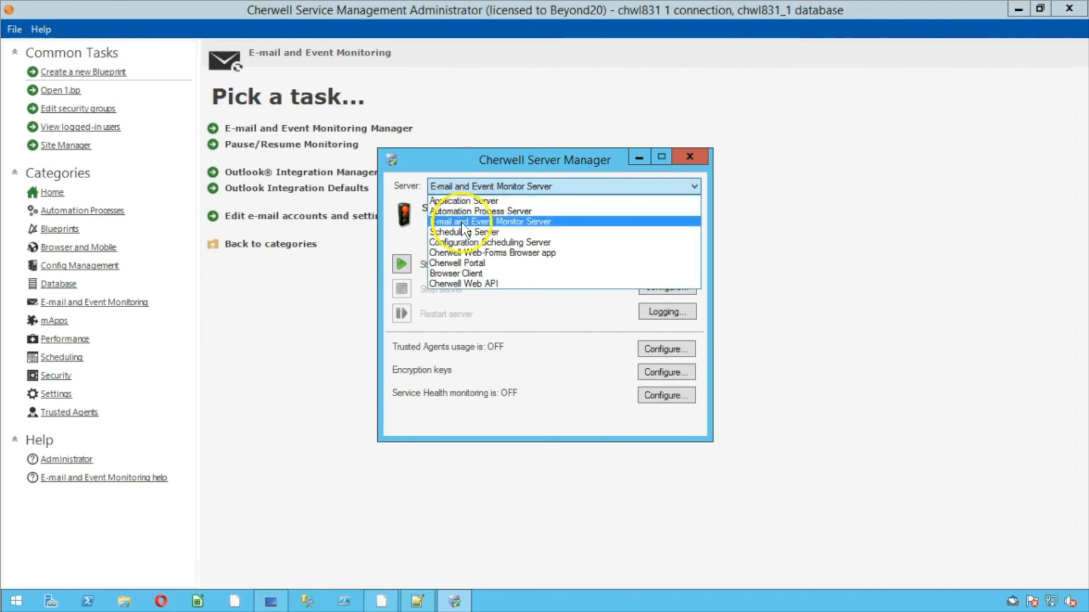
pyautogui.click(457, 230)
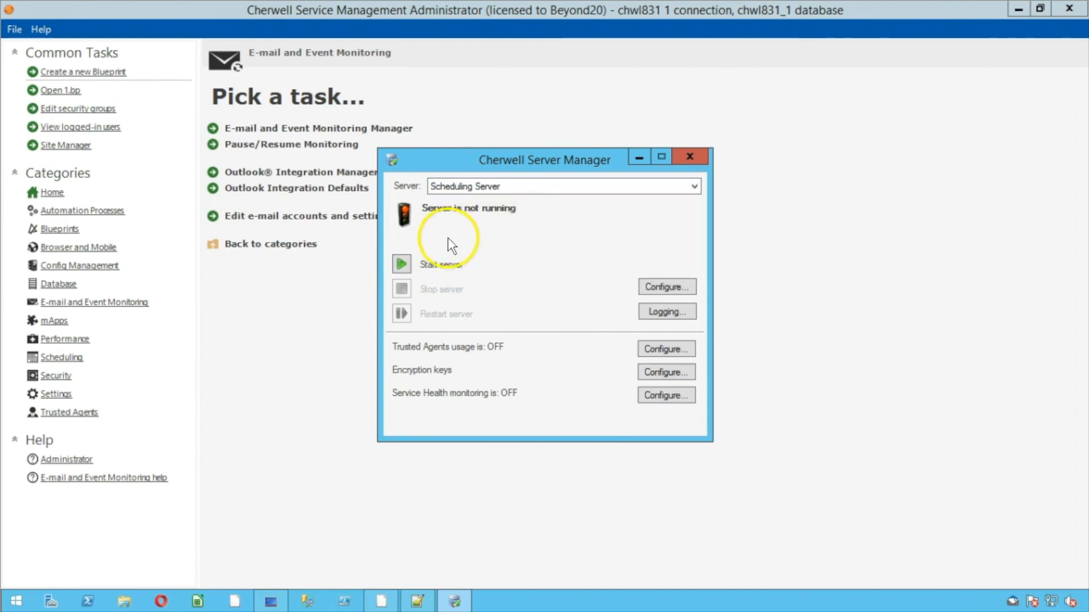
# Check the Web-Forms Browser, Portal, Browser Client and Web API statuses for browser applications found
pyautogui.click(453, 186)
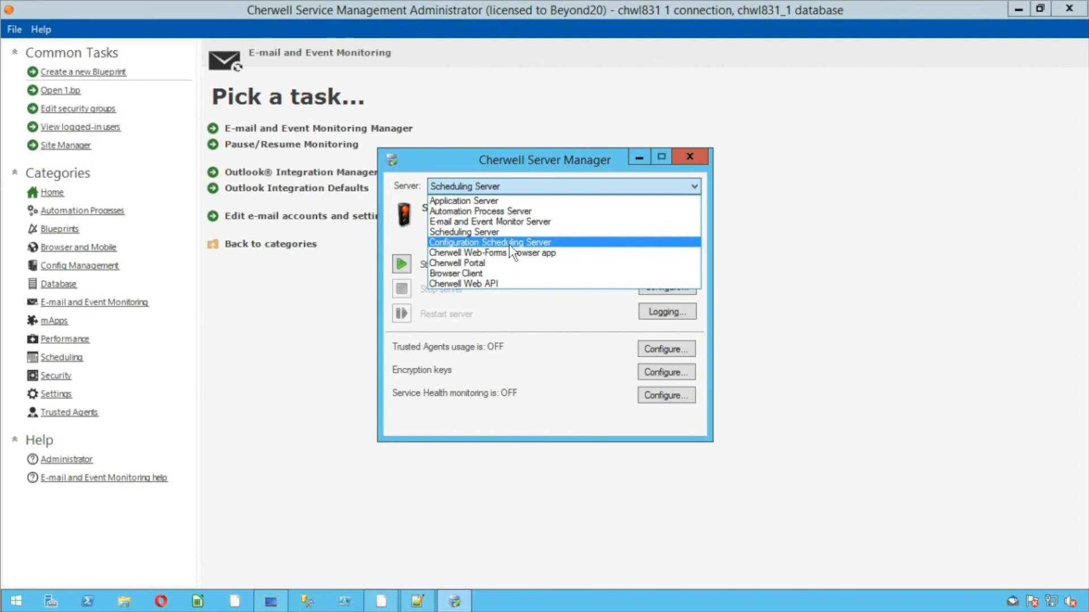
pyautogui.click(481, 256)
pyautogui.click(461, 187)
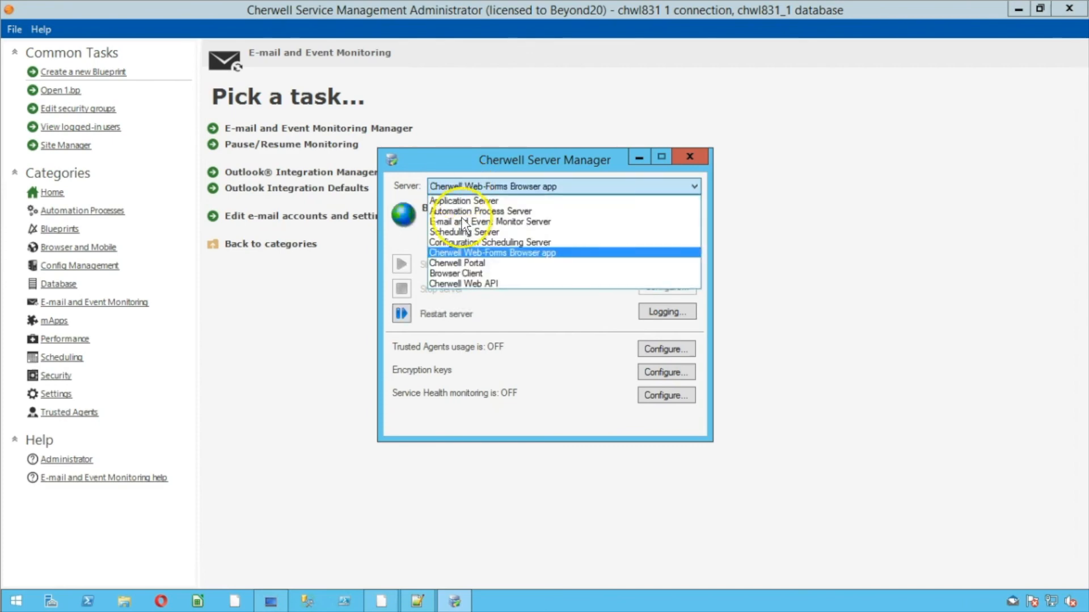
pyautogui.click(461, 265)
pyautogui.click(451, 186)
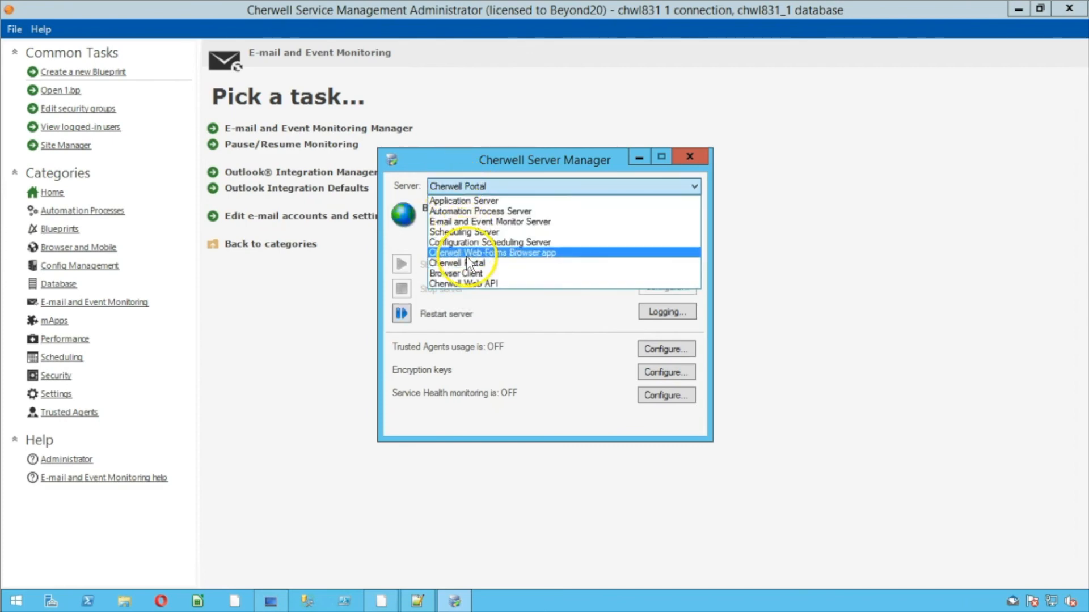
pyautogui.click(457, 274)
pyautogui.click(450, 186)
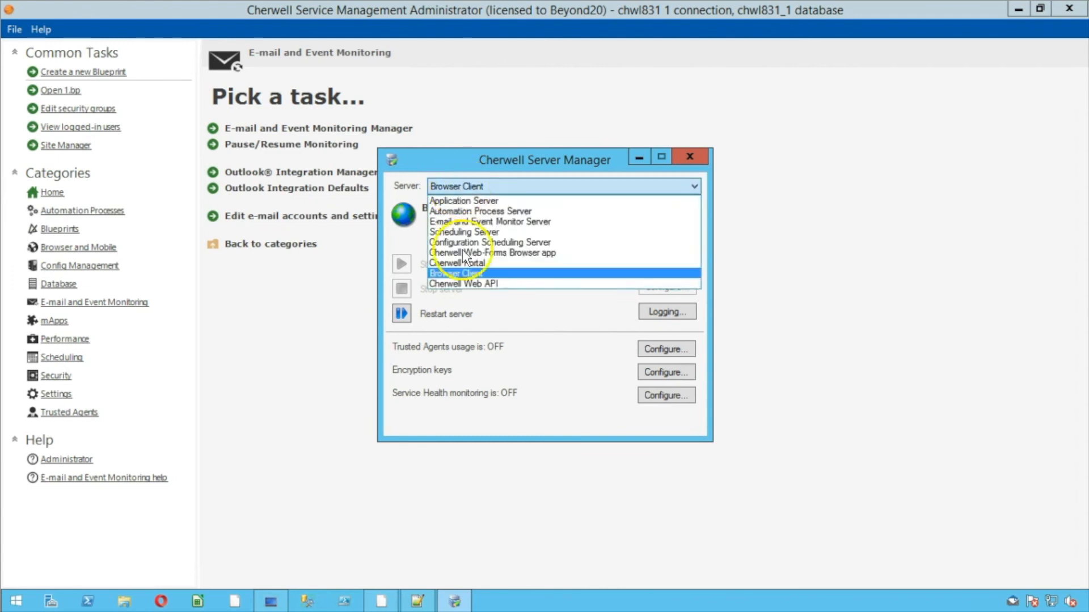
pyautogui.click(457, 284)
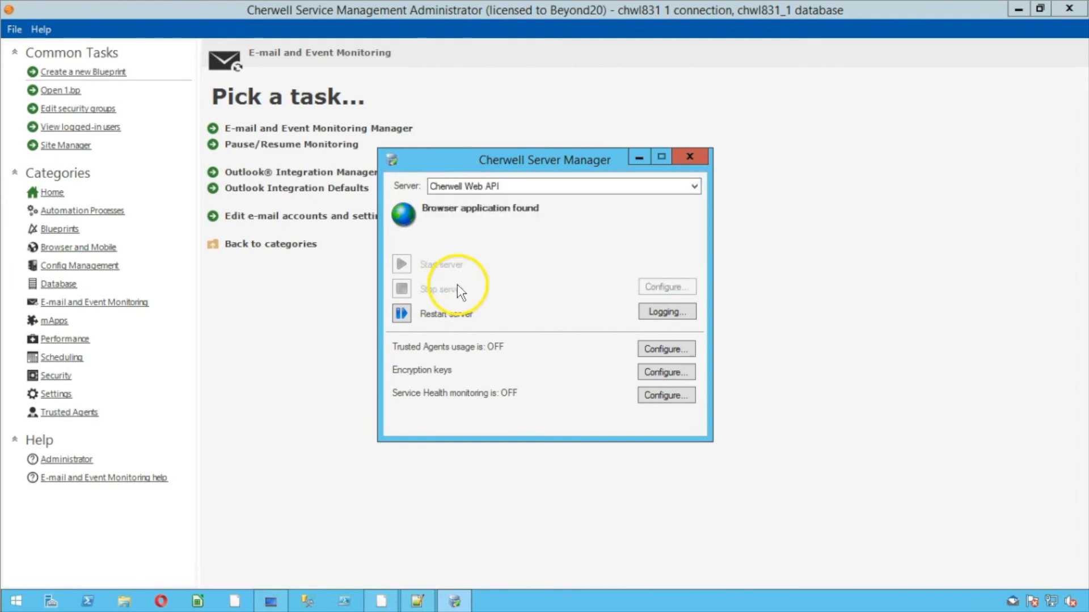
pyautogui.click(124, 601)
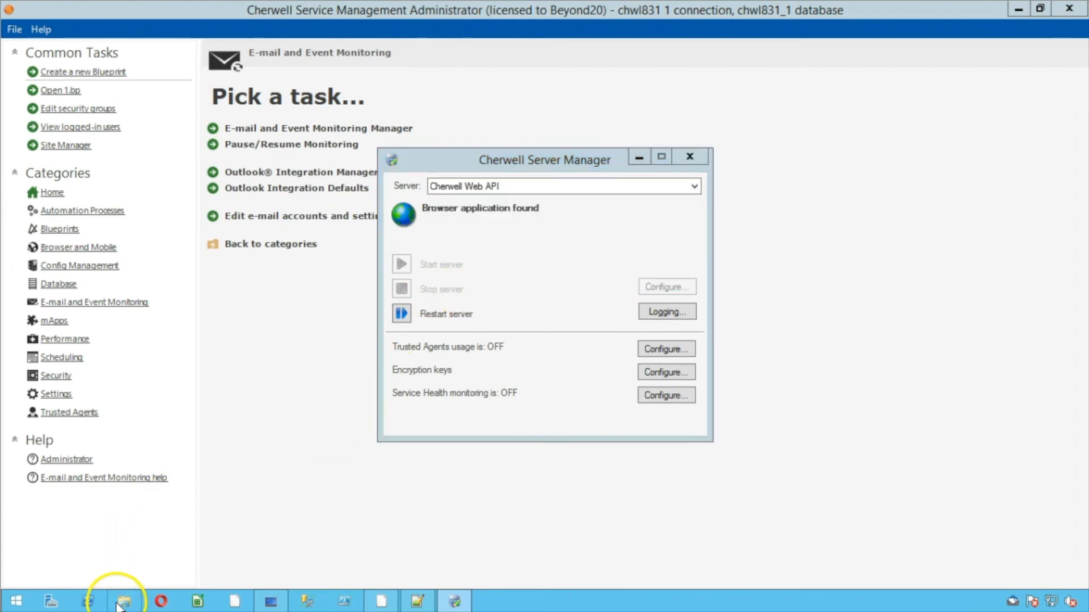
# Copy Web.config from the Upgrade > Cherwell Web Forms folder
pyautogui.click(226, 214)
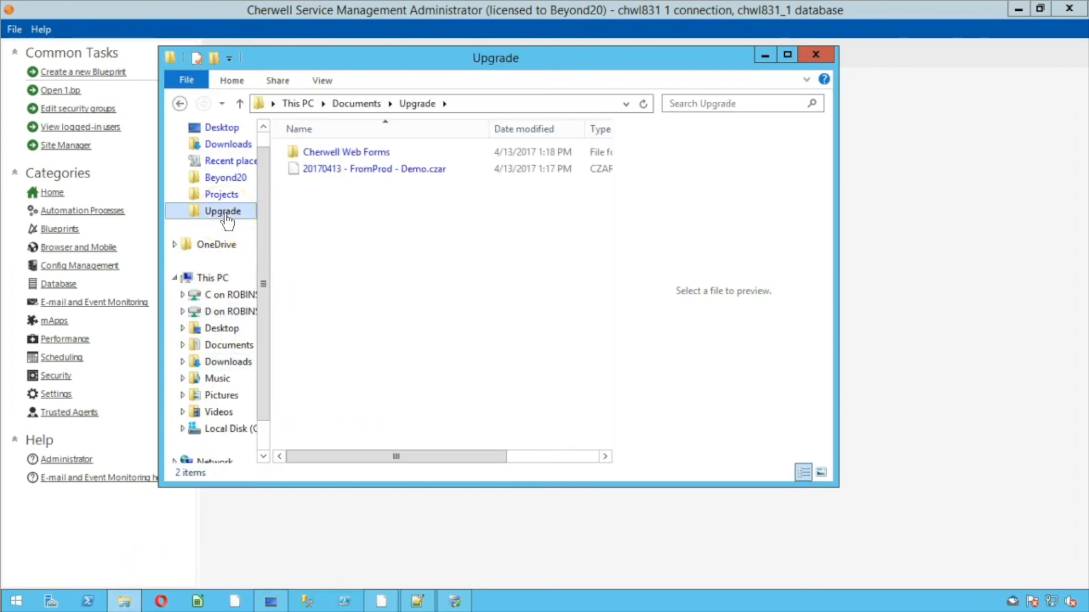
pyautogui.doubleClick(363, 152)
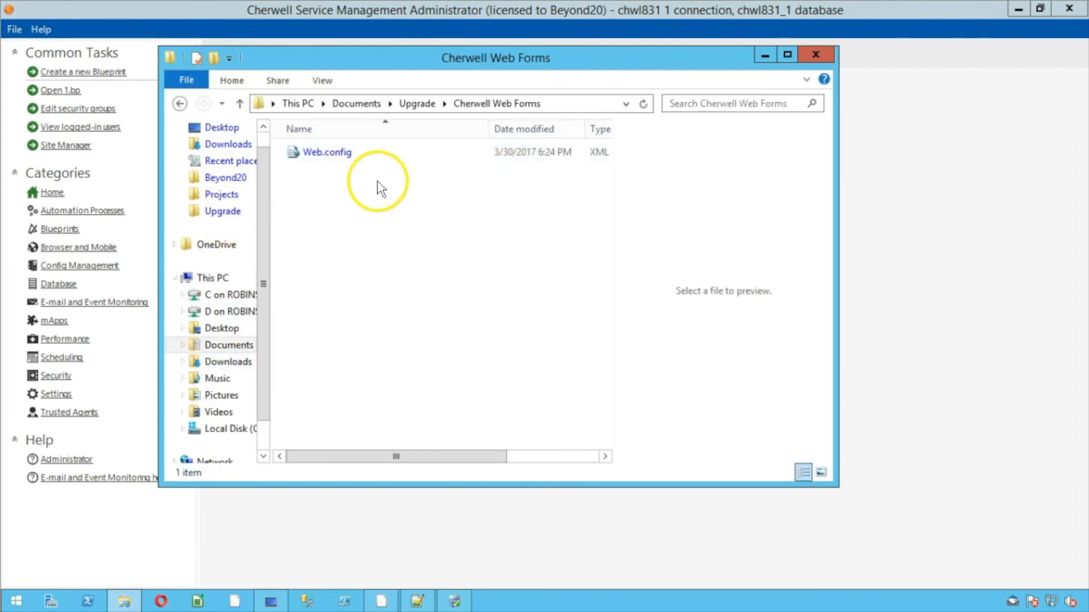
pyautogui.click(356, 164)
pyautogui.rightClick(355, 165)
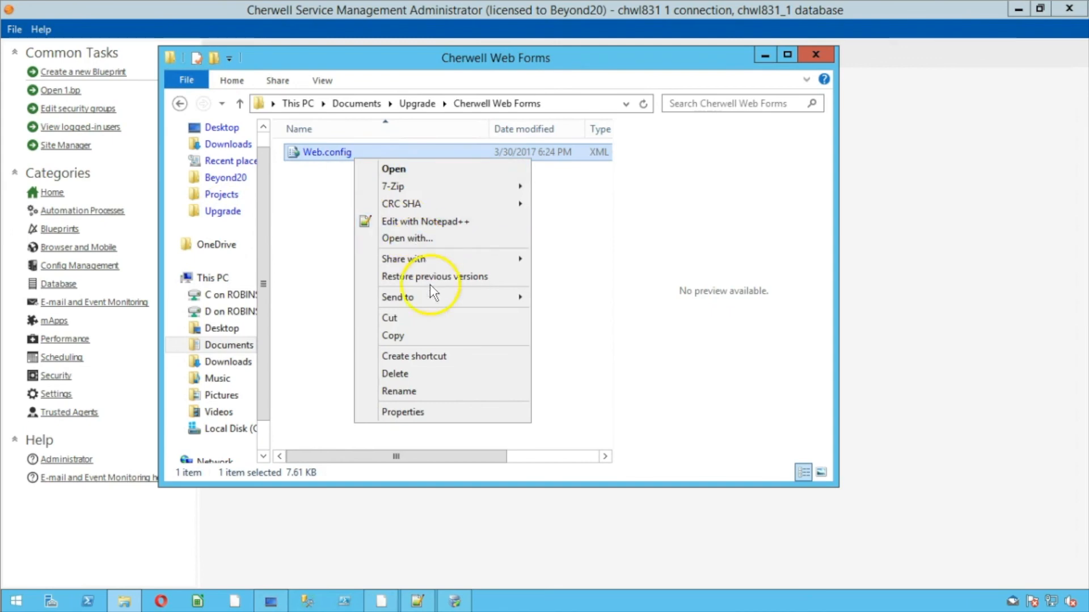
pyautogui.click(434, 335)
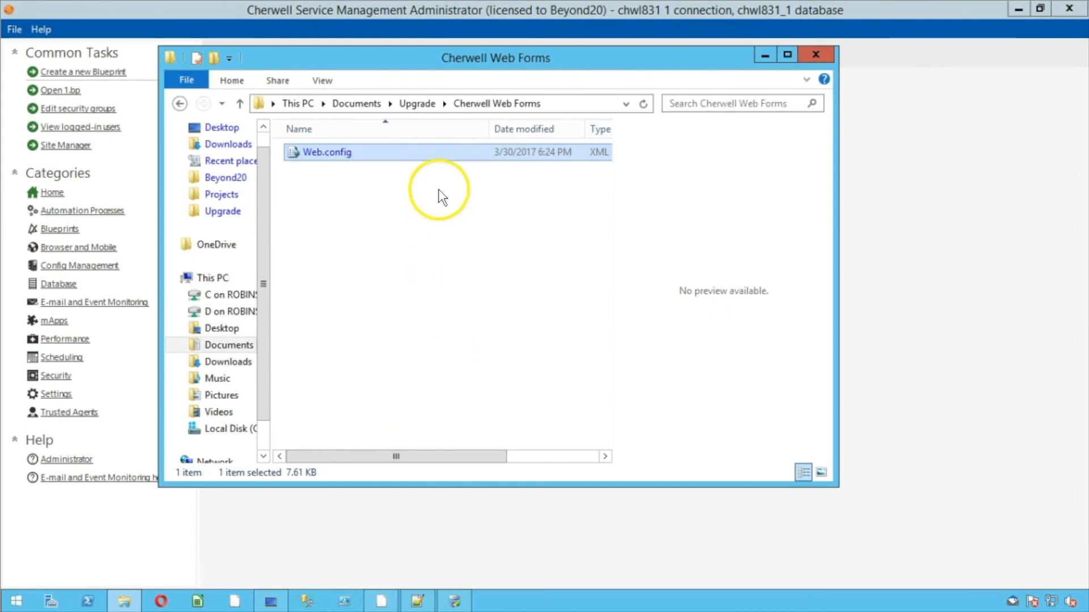
pyautogui.click(417, 103)
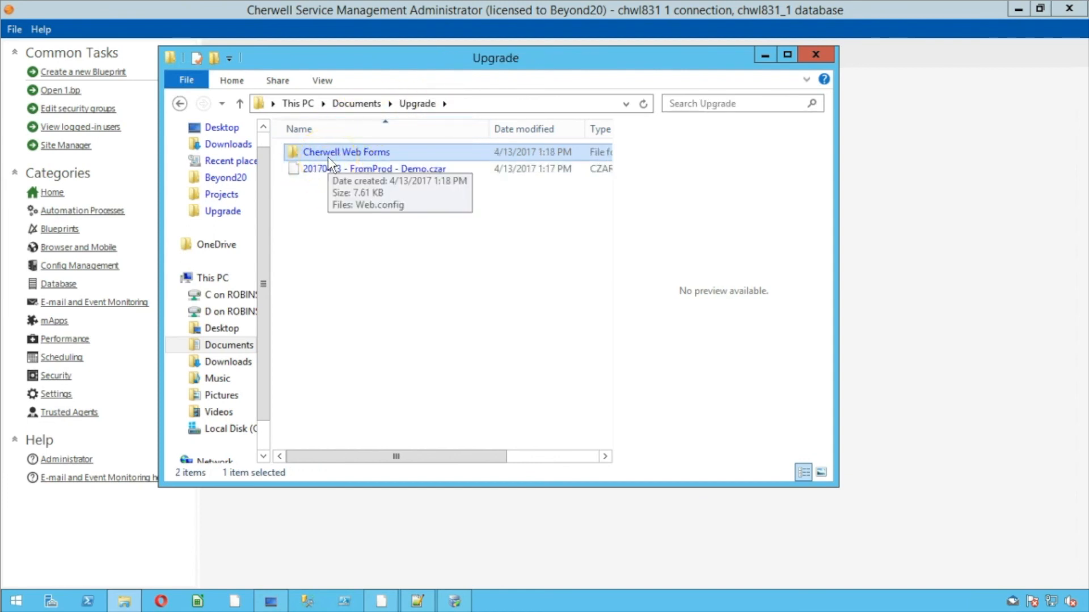
# Open C:\Program Files (x86)\Cherwell Browser Applications\BrowserClient maximized and select web.config
pyautogui.click(215, 429)
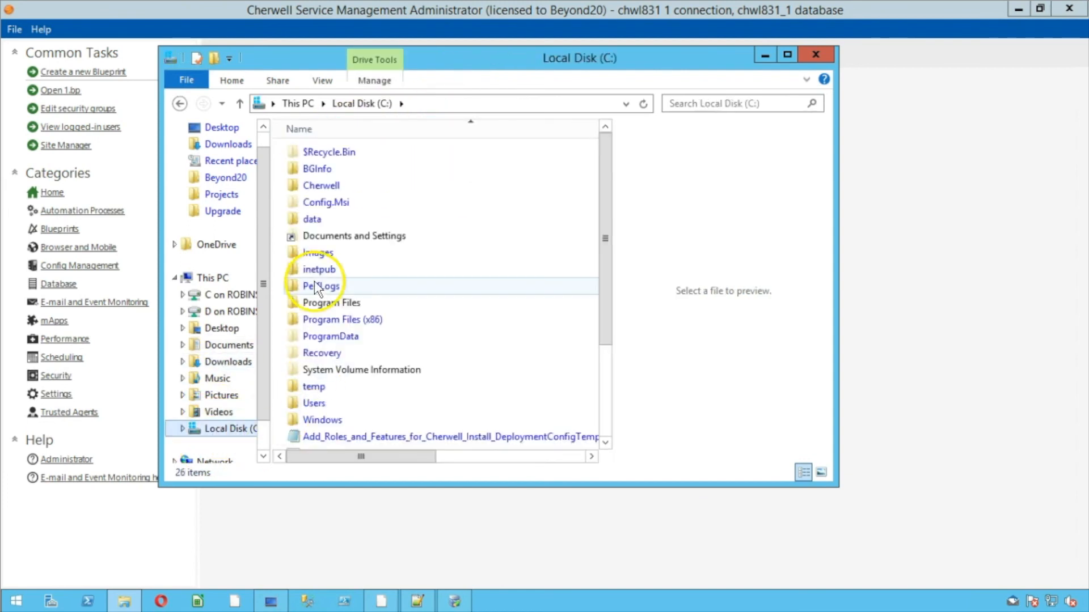
pyautogui.click(338, 321)
pyautogui.doubleClick(338, 321)
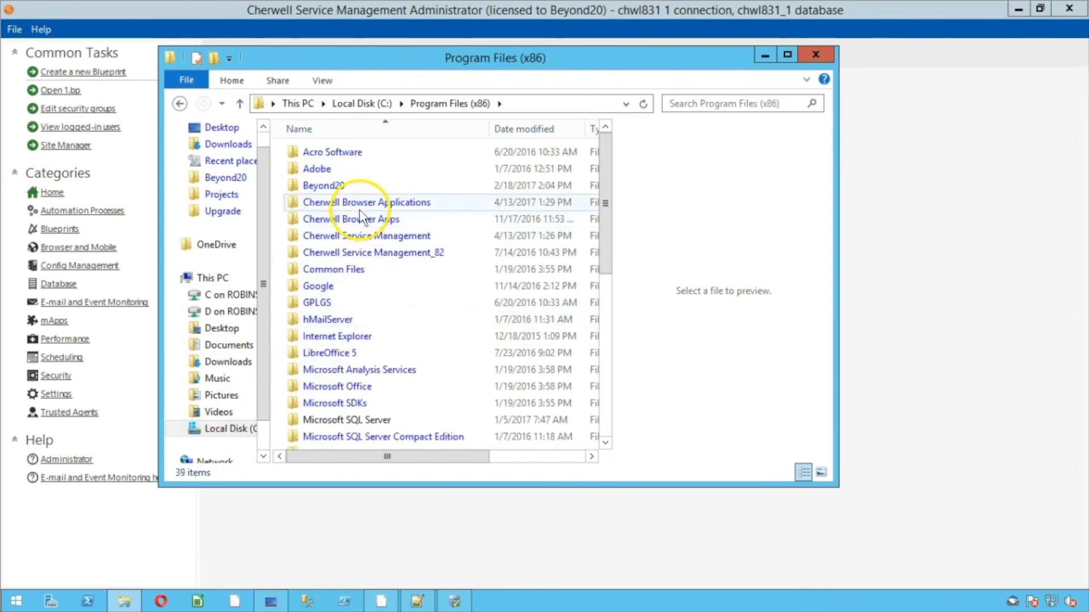
pyautogui.doubleClick(359, 204)
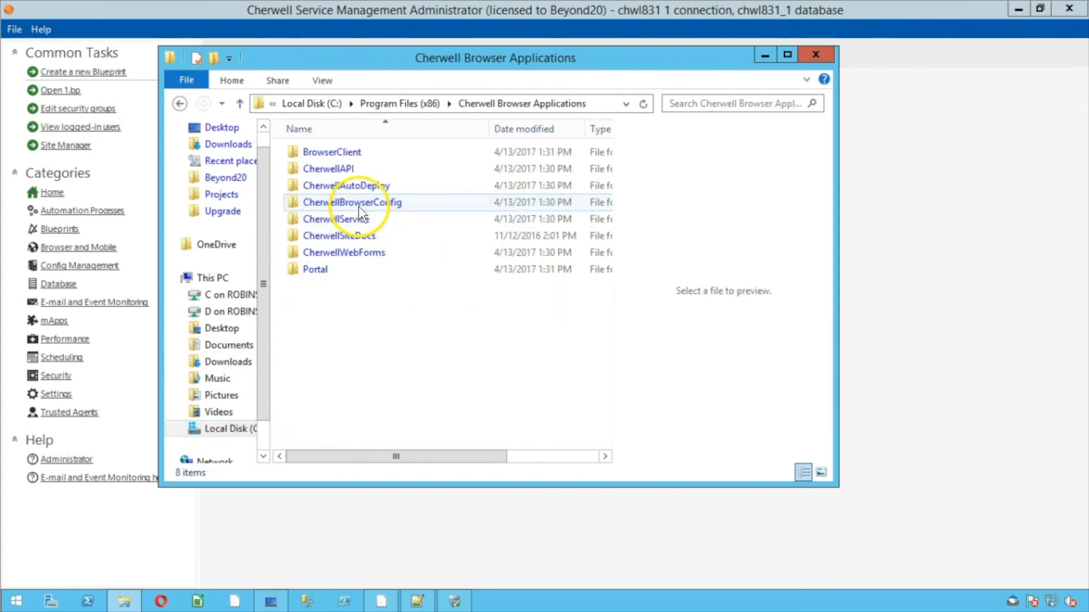
pyautogui.doubleClick(340, 152)
pyautogui.click(326, 253)
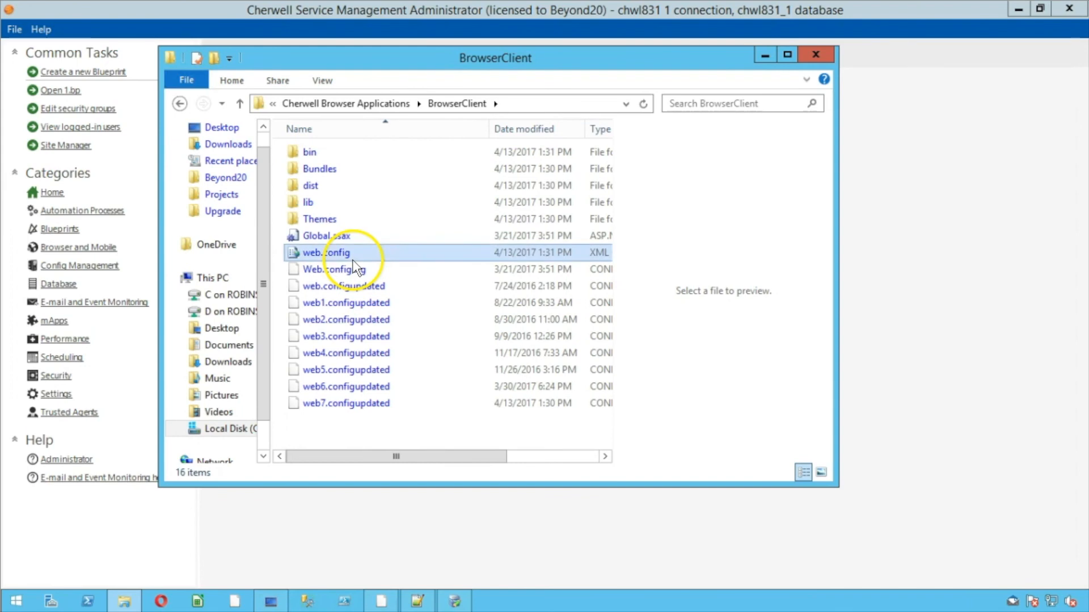
pyautogui.doubleClick(594, 66)
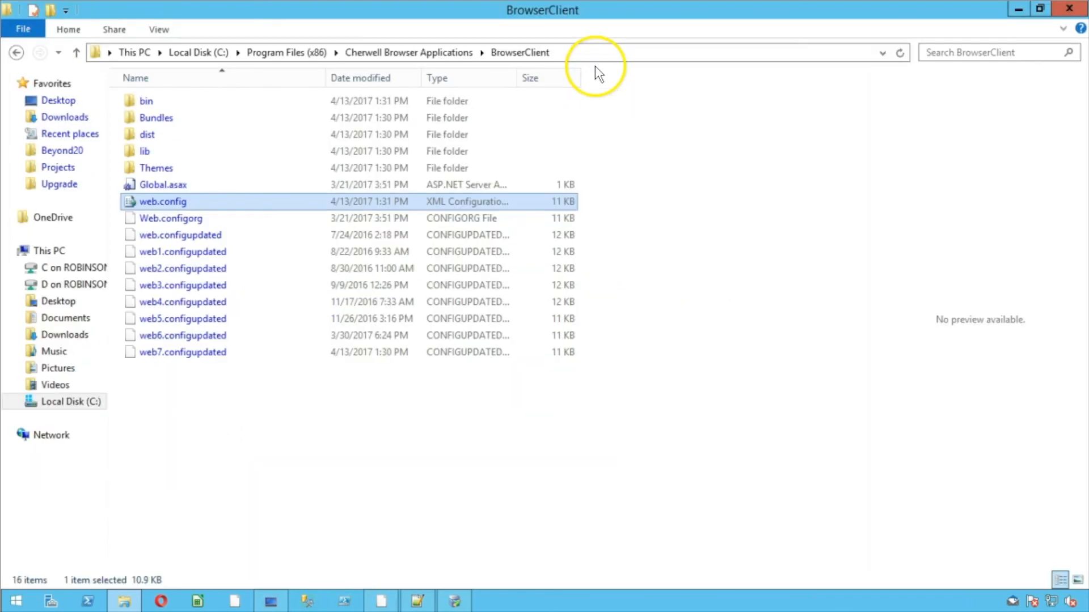
pyautogui.click(613, 230)
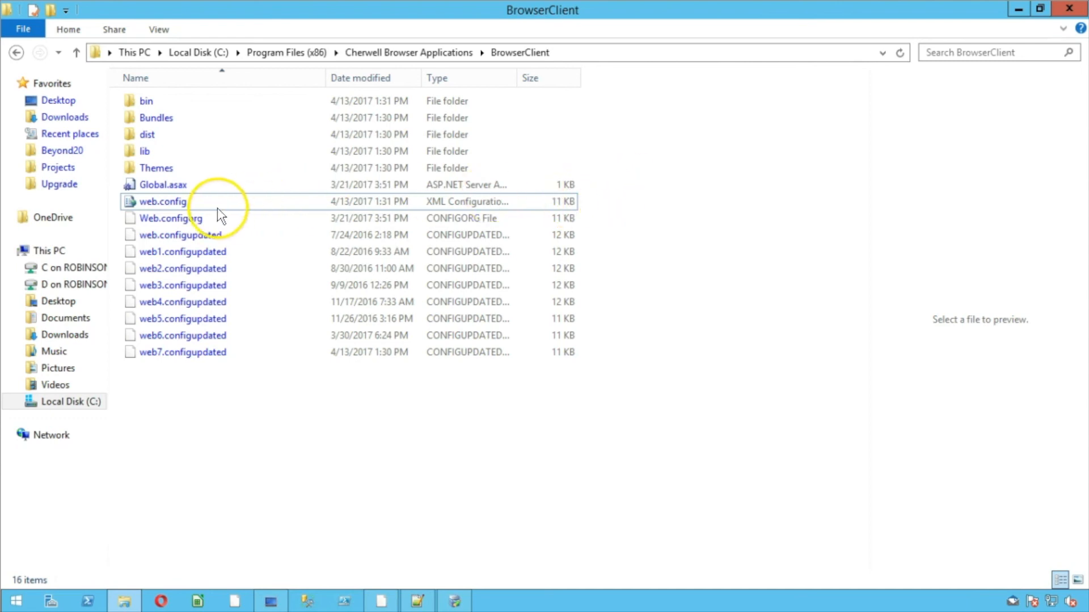
pyautogui.click(192, 203)
# Try opening web.config with its default program and dismiss the invalid license error
pyautogui.rightClick(166, 202)
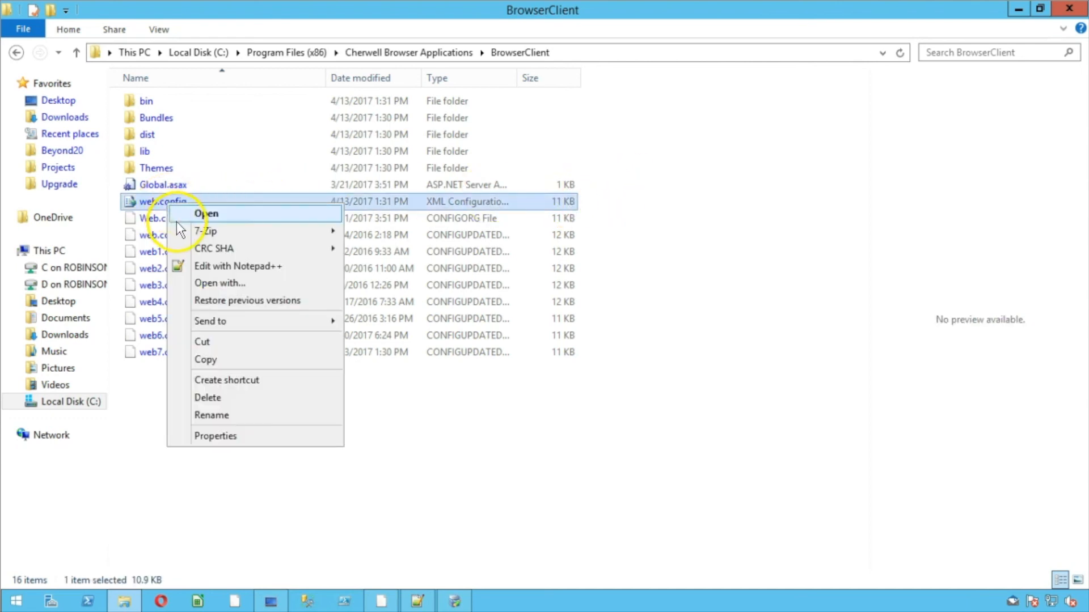
pyautogui.click(192, 215)
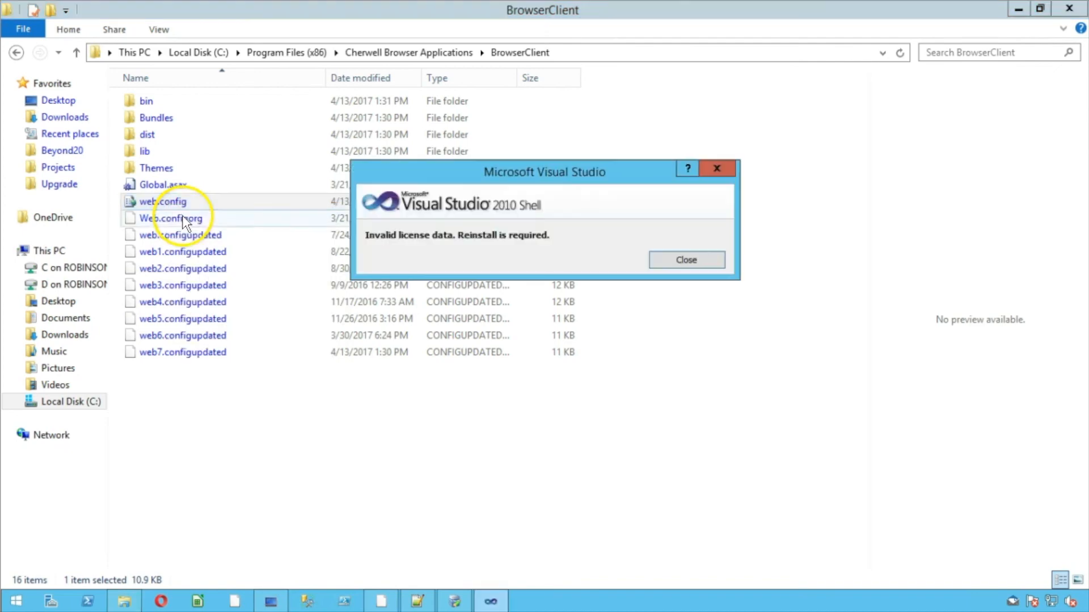
pyautogui.click(721, 167)
pyautogui.click(720, 172)
# Review web.config in Notepad++, then close Notepad++ and the BrowserClient folder window
pyautogui.rightClick(499, 202)
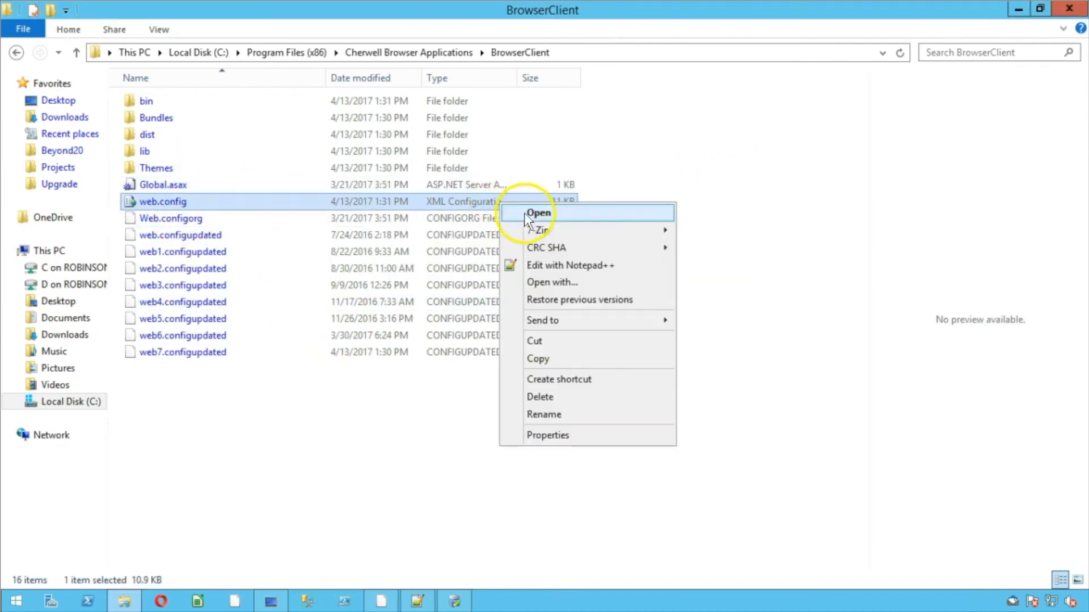
pyautogui.click(599, 267)
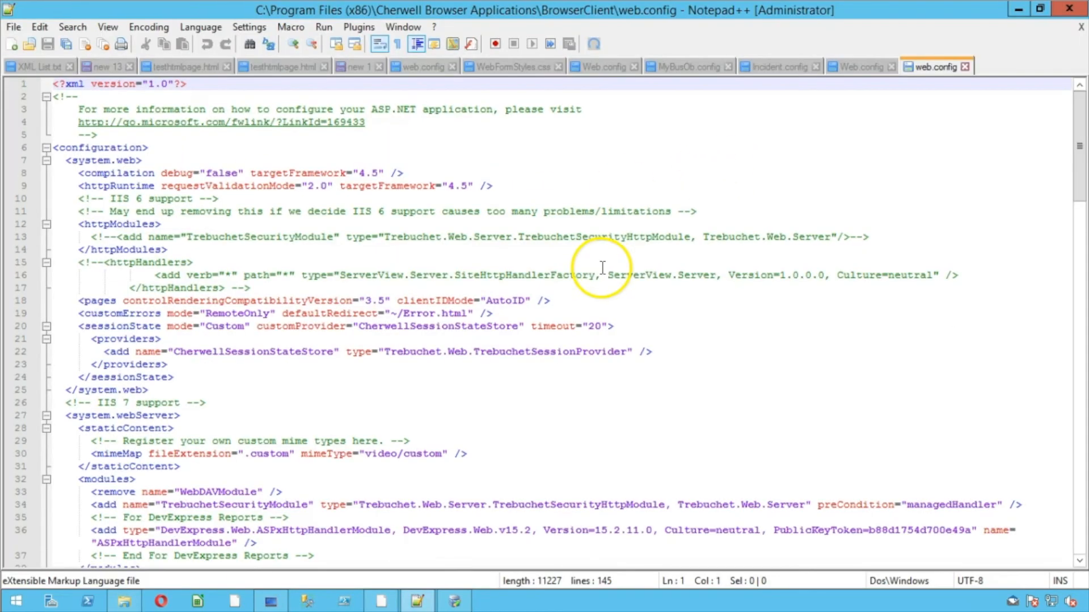
pyautogui.click(569, 282)
pyautogui.scroll(-14, 569, 280)
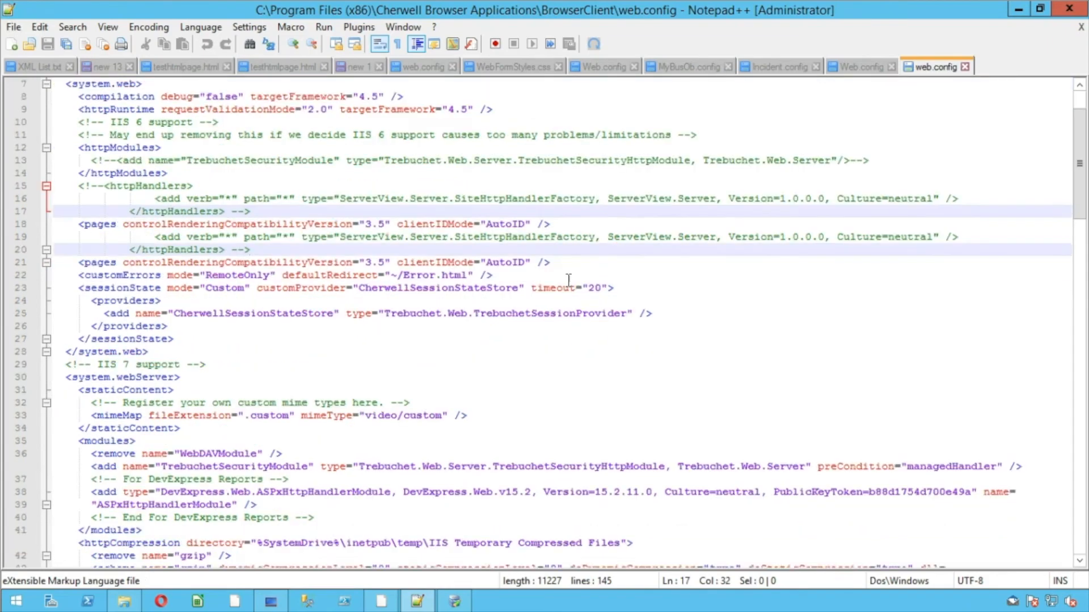
pyautogui.scroll(-11, 568, 280)
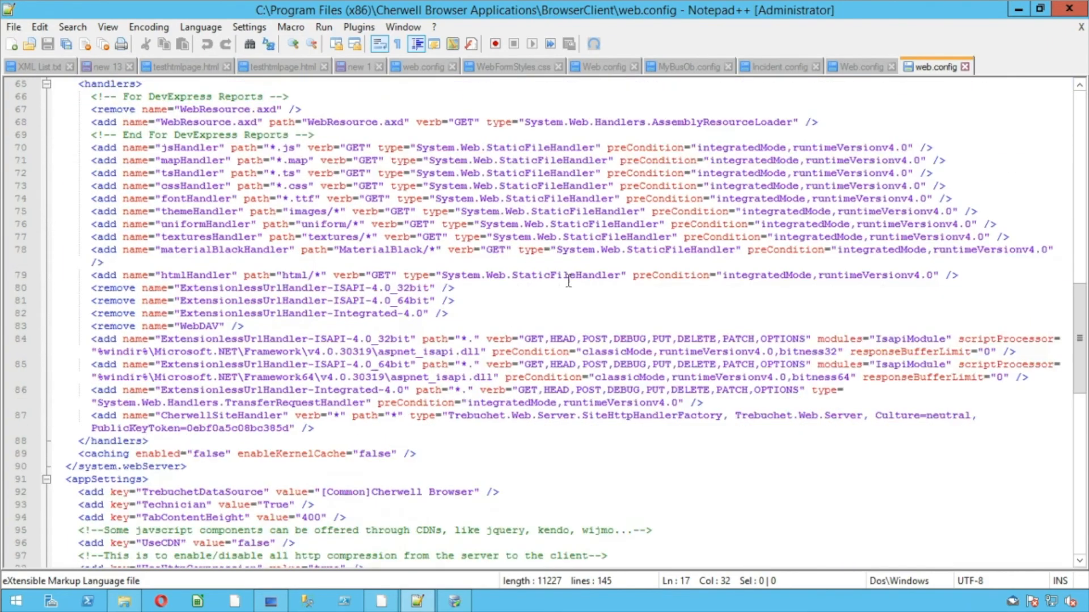
pyautogui.click(1069, 9)
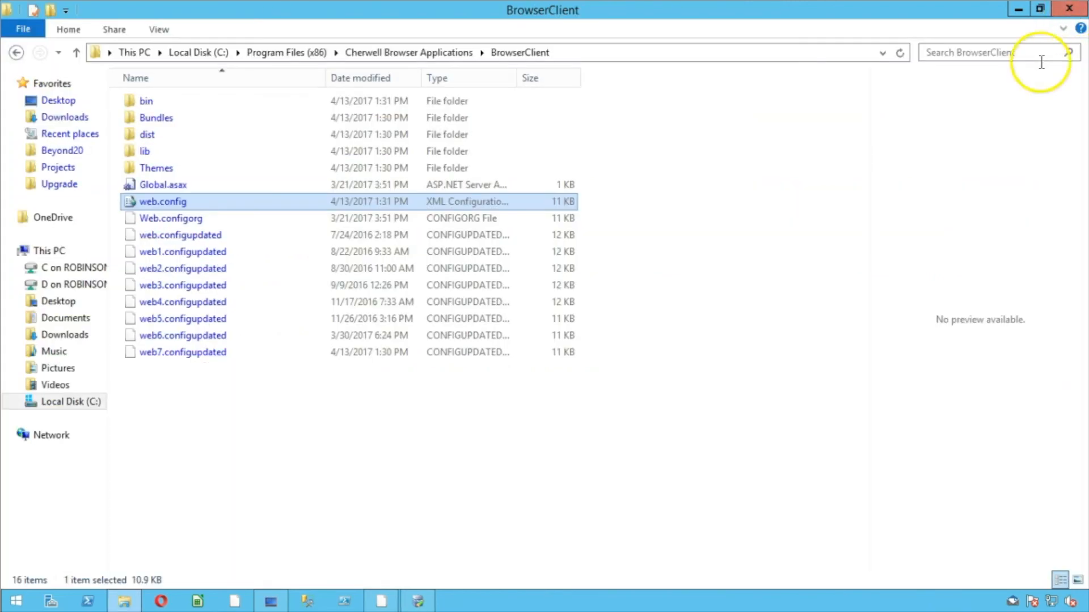
pyautogui.click(1070, 12)
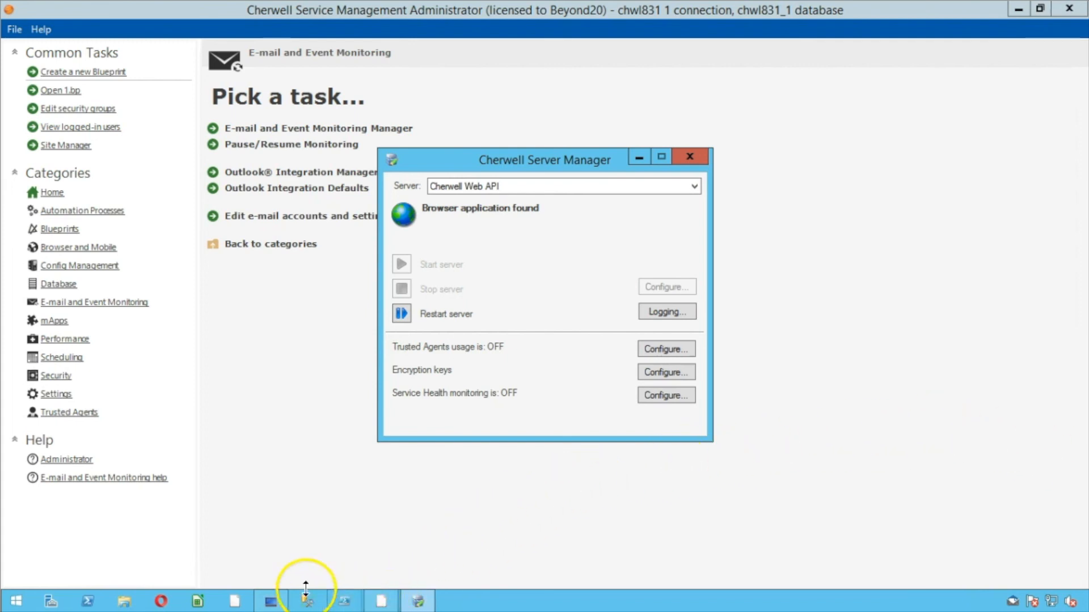
# Launch IIS Manager via an 'iis' Start search, restart the web server, and close it
pyautogui.click(14, 600)
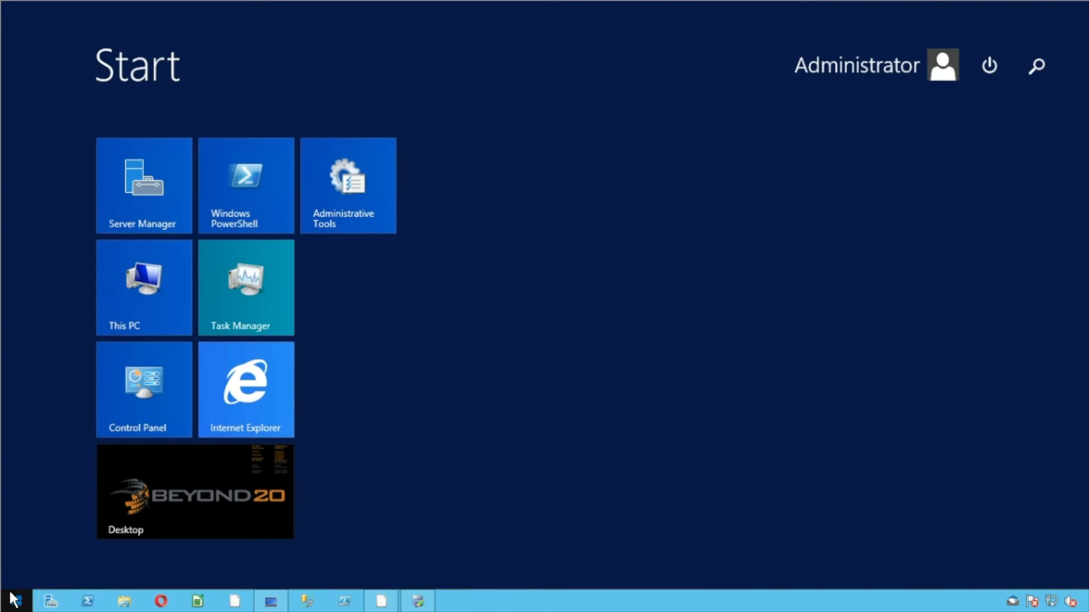
pyautogui.write('iisreset')
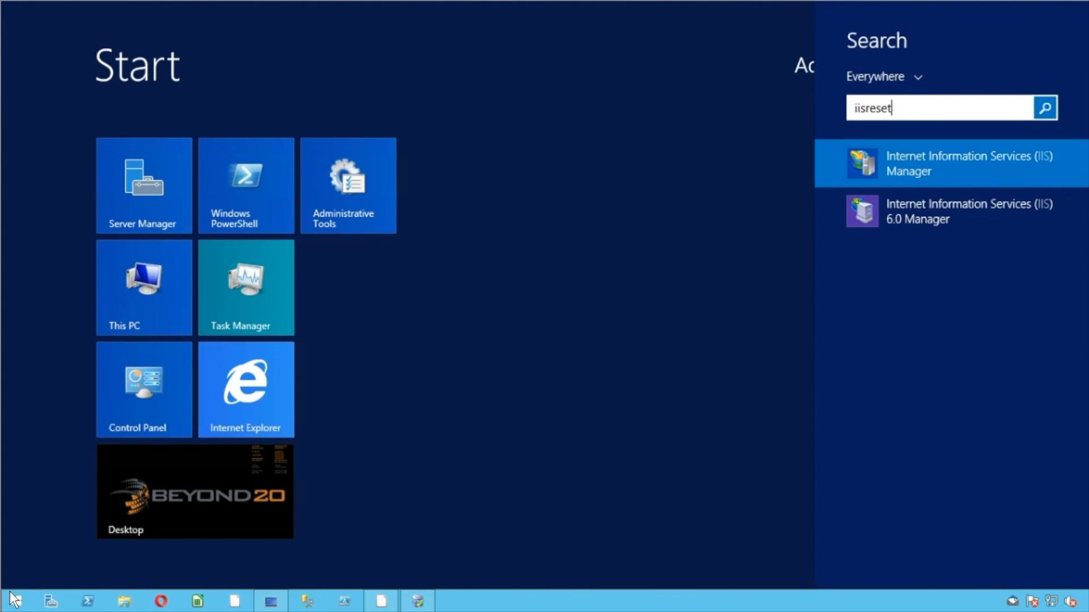
pyautogui.write('.exe')
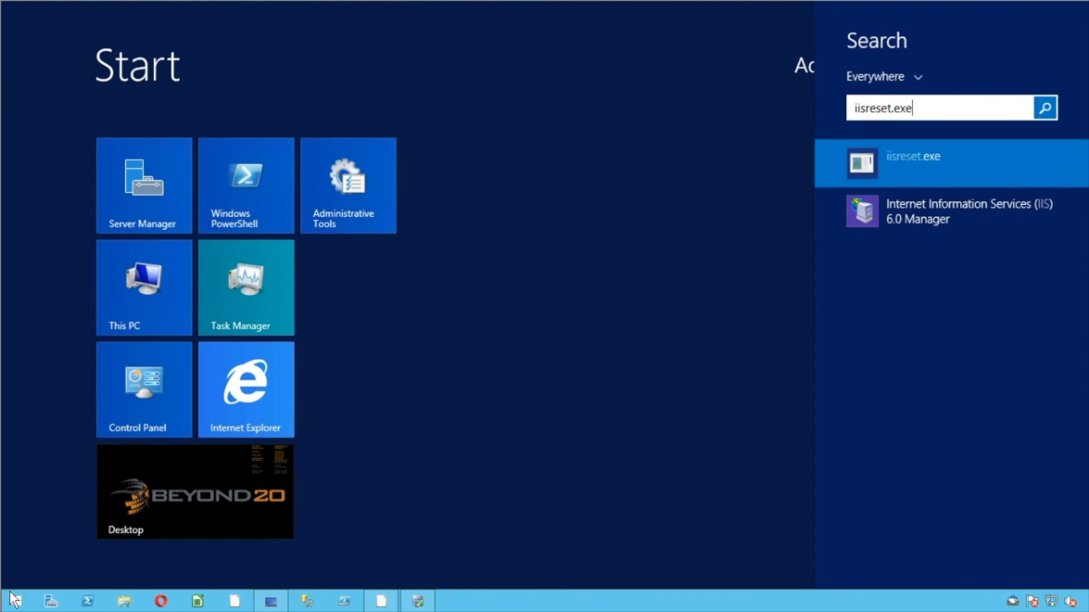
pyautogui.press('BackSpace')
pyautogui.press('BackSpace')
pyautogui.press('BackSpace')
pyautogui.press('BackSpace')
pyautogui.press('BackSpace')
pyautogui.press('BackSpace')
pyautogui.press('BackSpace')
pyautogui.press('BackSpace')
pyautogui.press('BackSpace')
pyautogui.press('BackSpace')
pyautogui.press('BackSpace')
pyautogui.press('BackSpace')
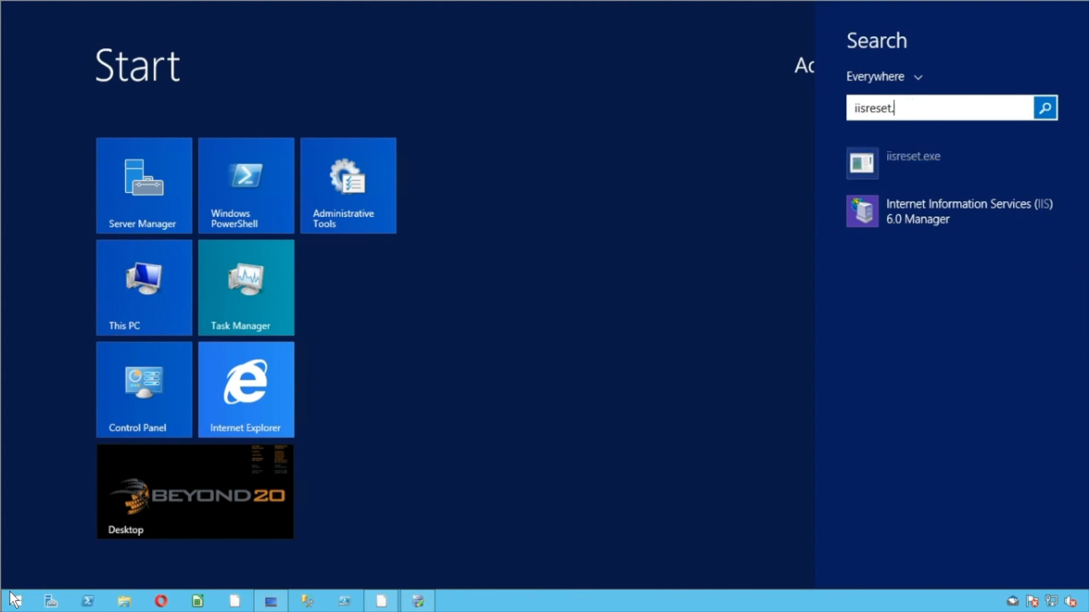
pyautogui.write('iis) Manager')
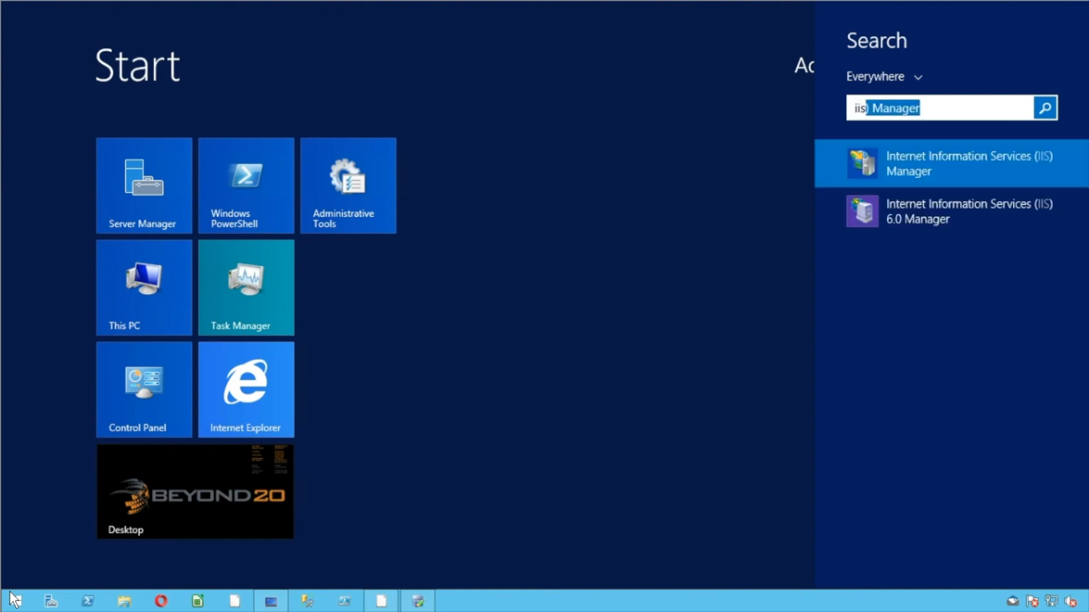
pyautogui.press('Return')
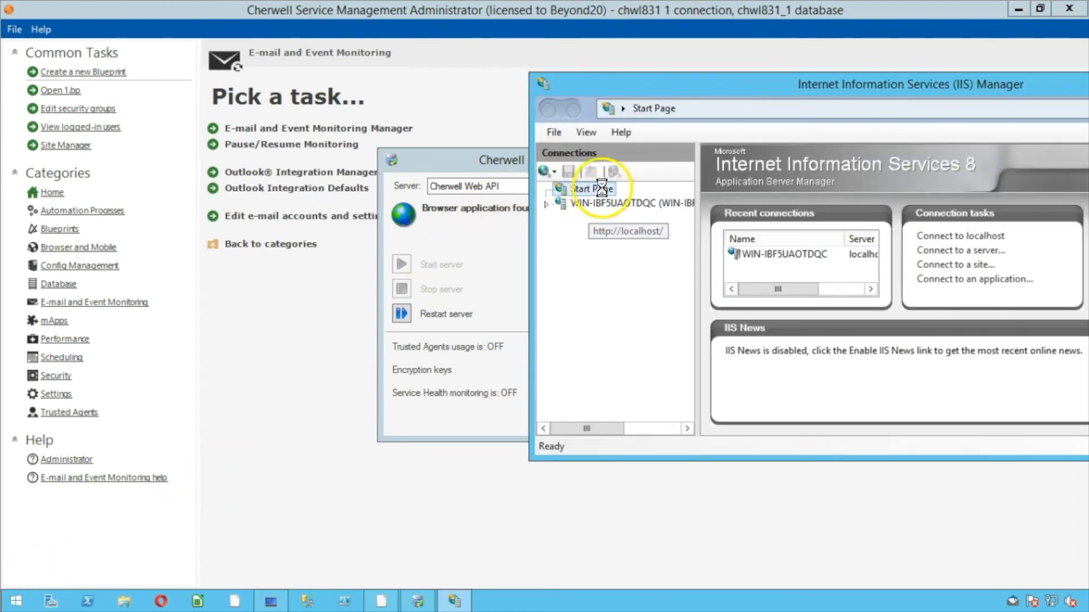
pyautogui.doubleClick(614, 83)
pyautogui.click(984, 112)
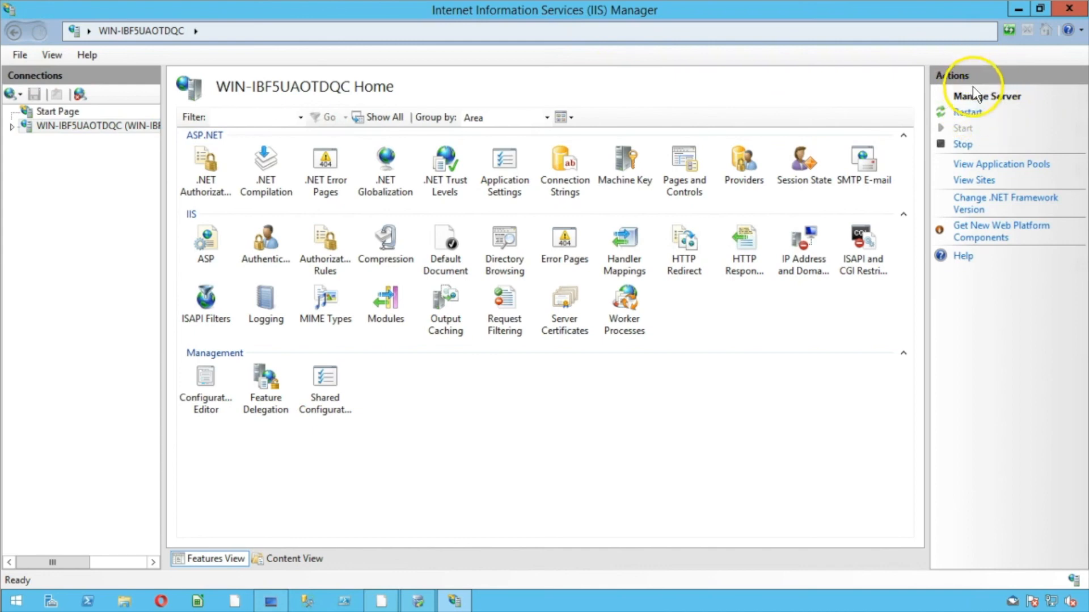
pyautogui.click(1078, 16)
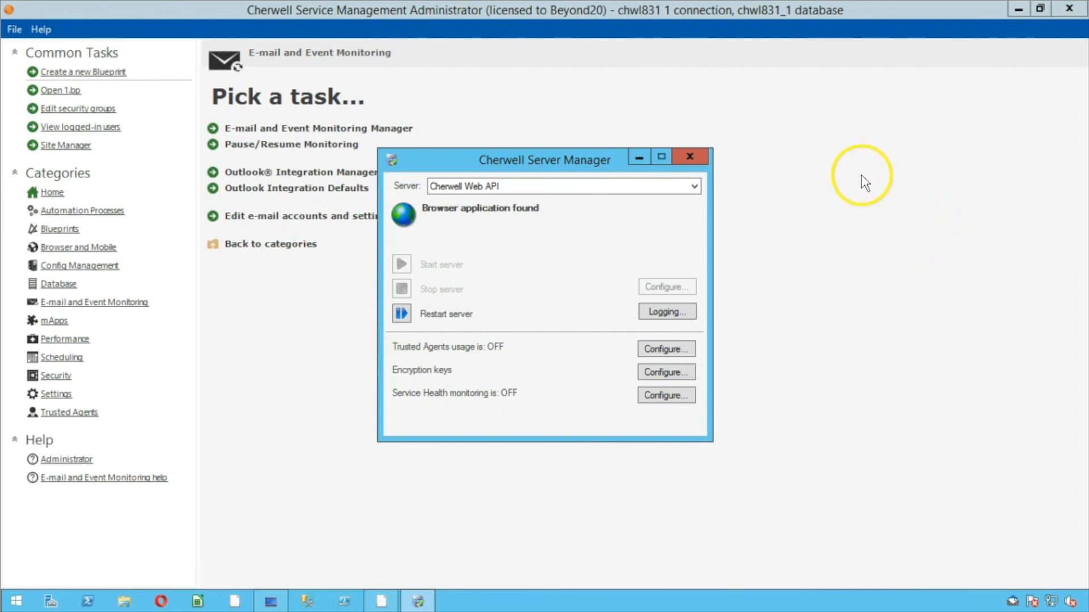
pyautogui.click(835, 183)
# Show the Blueprints category tasks from the Administrator's left pane
pyautogui.click(46, 229)
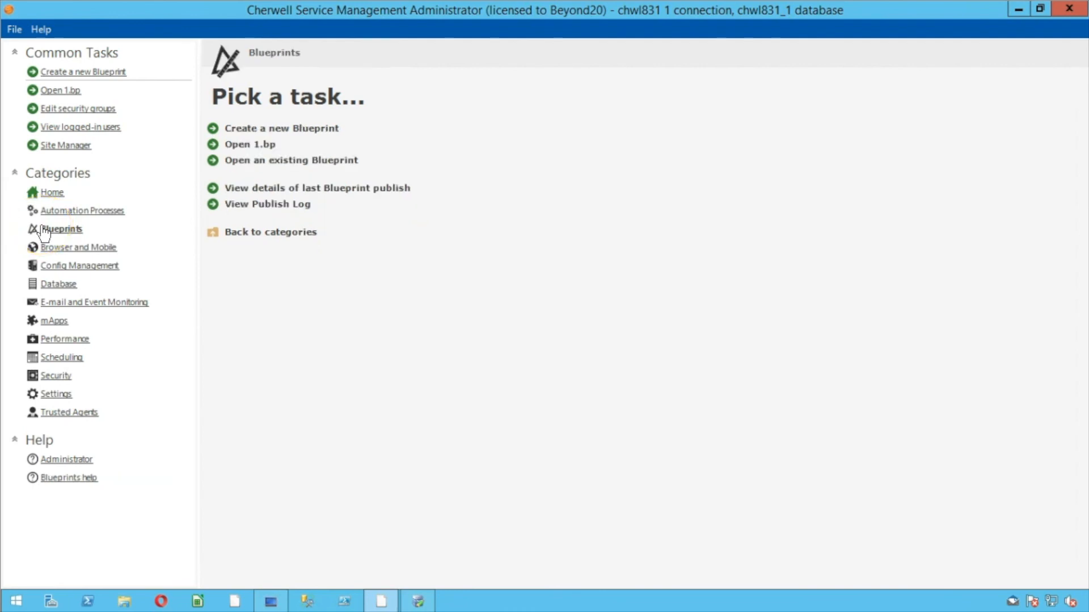
pyautogui.press('alt')
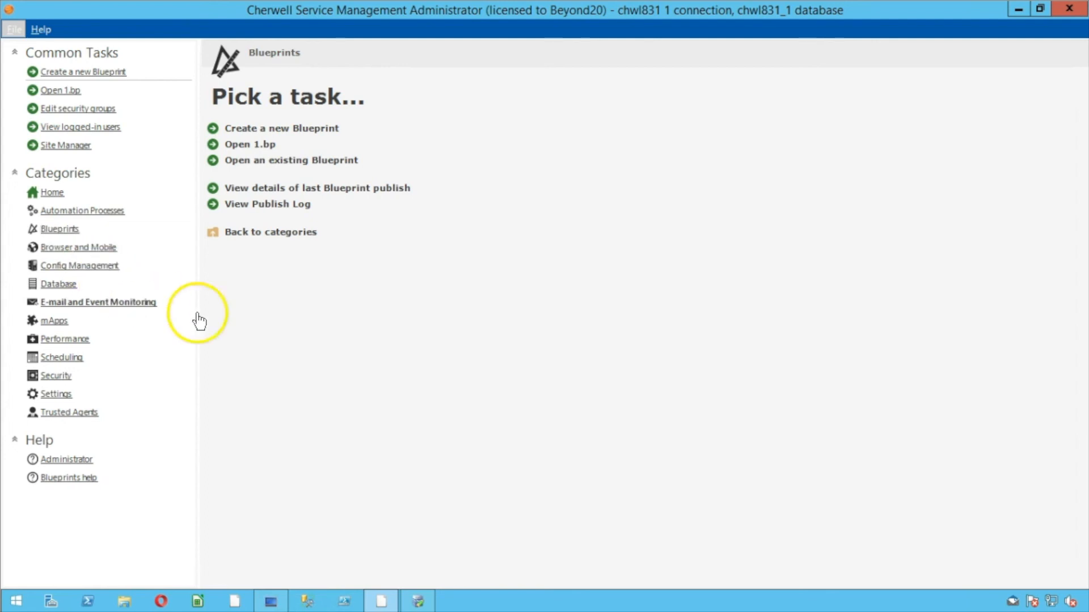
# Open Downloads > CherwellDiskImage-English 9.1.0 > CherwellDiskImage-English to find the installer executable
pyautogui.click(124, 602)
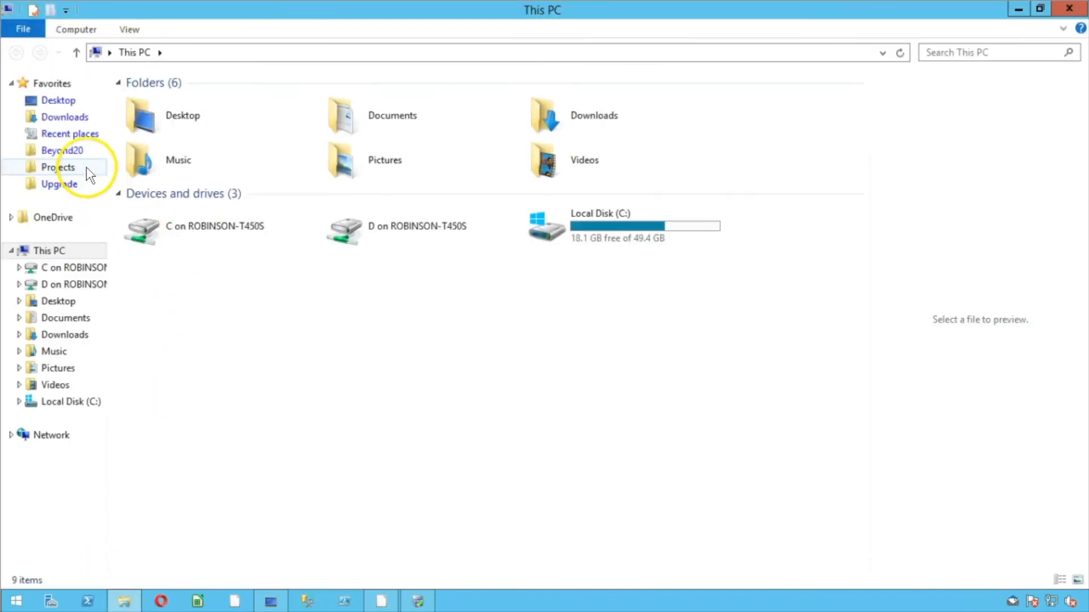
pyautogui.click(51, 186)
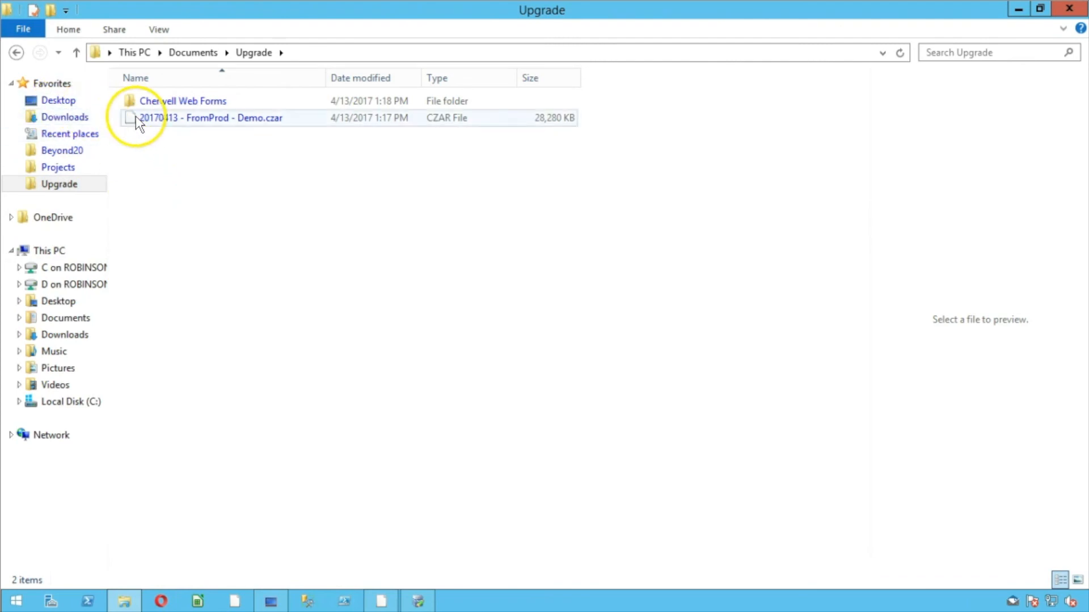
pyautogui.click(65, 117)
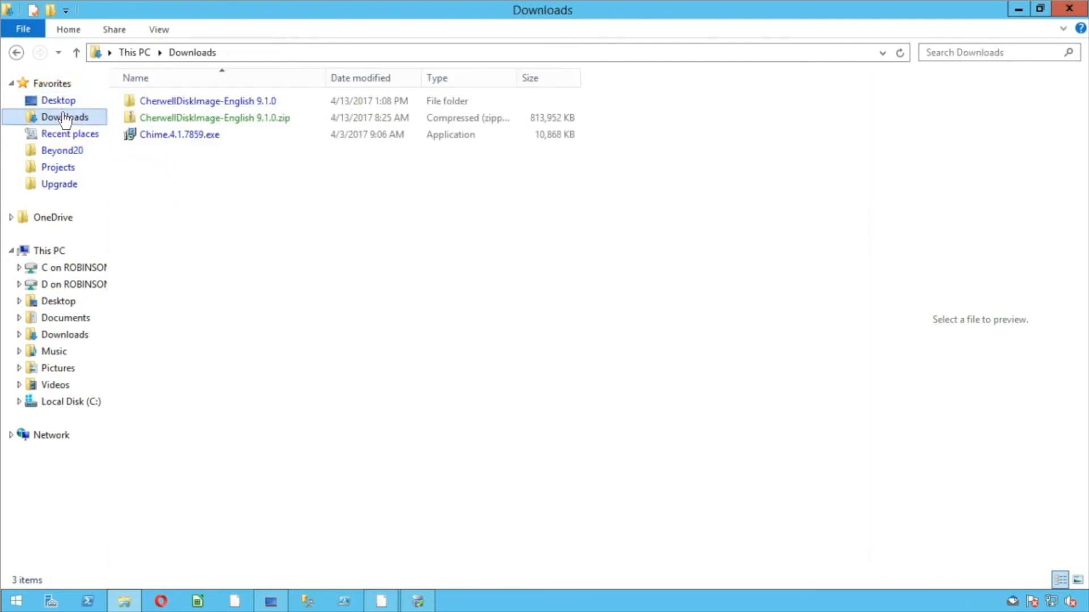
pyautogui.doubleClick(145, 100)
pyautogui.doubleClick(168, 105)
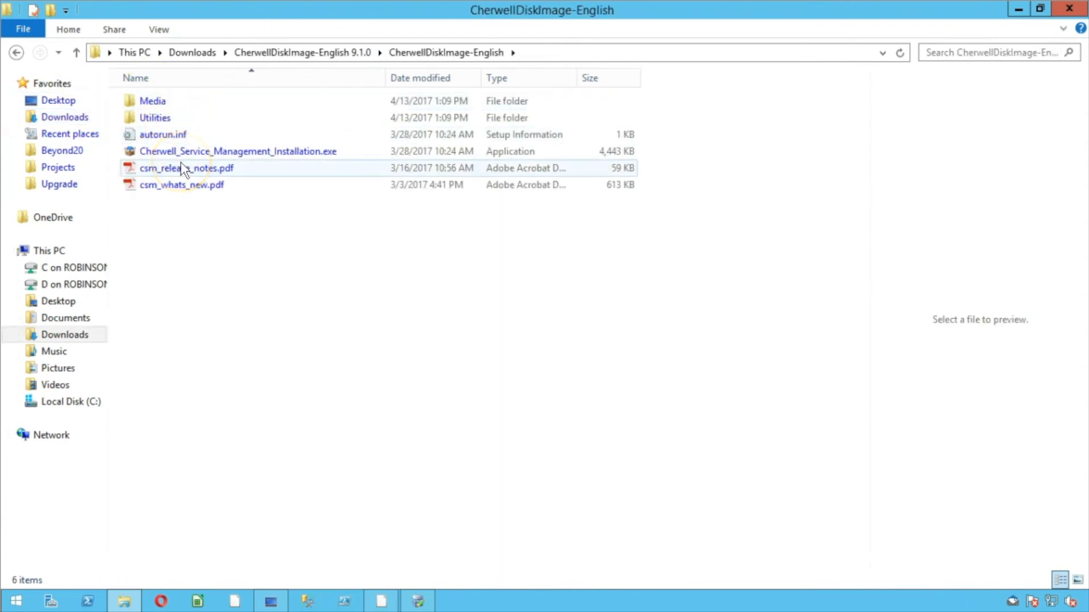
pyautogui.click(215, 230)
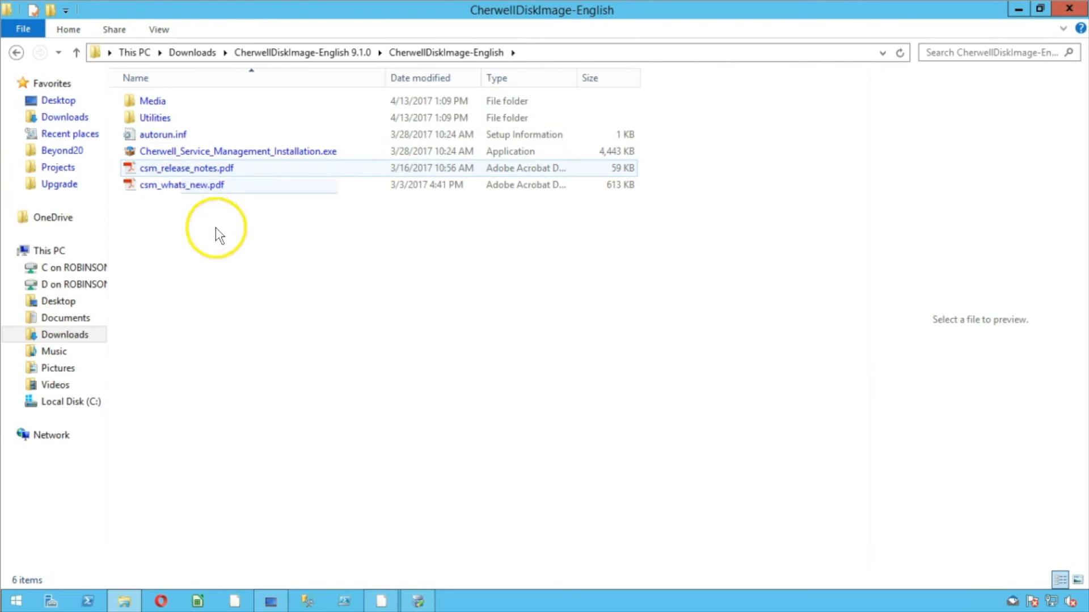